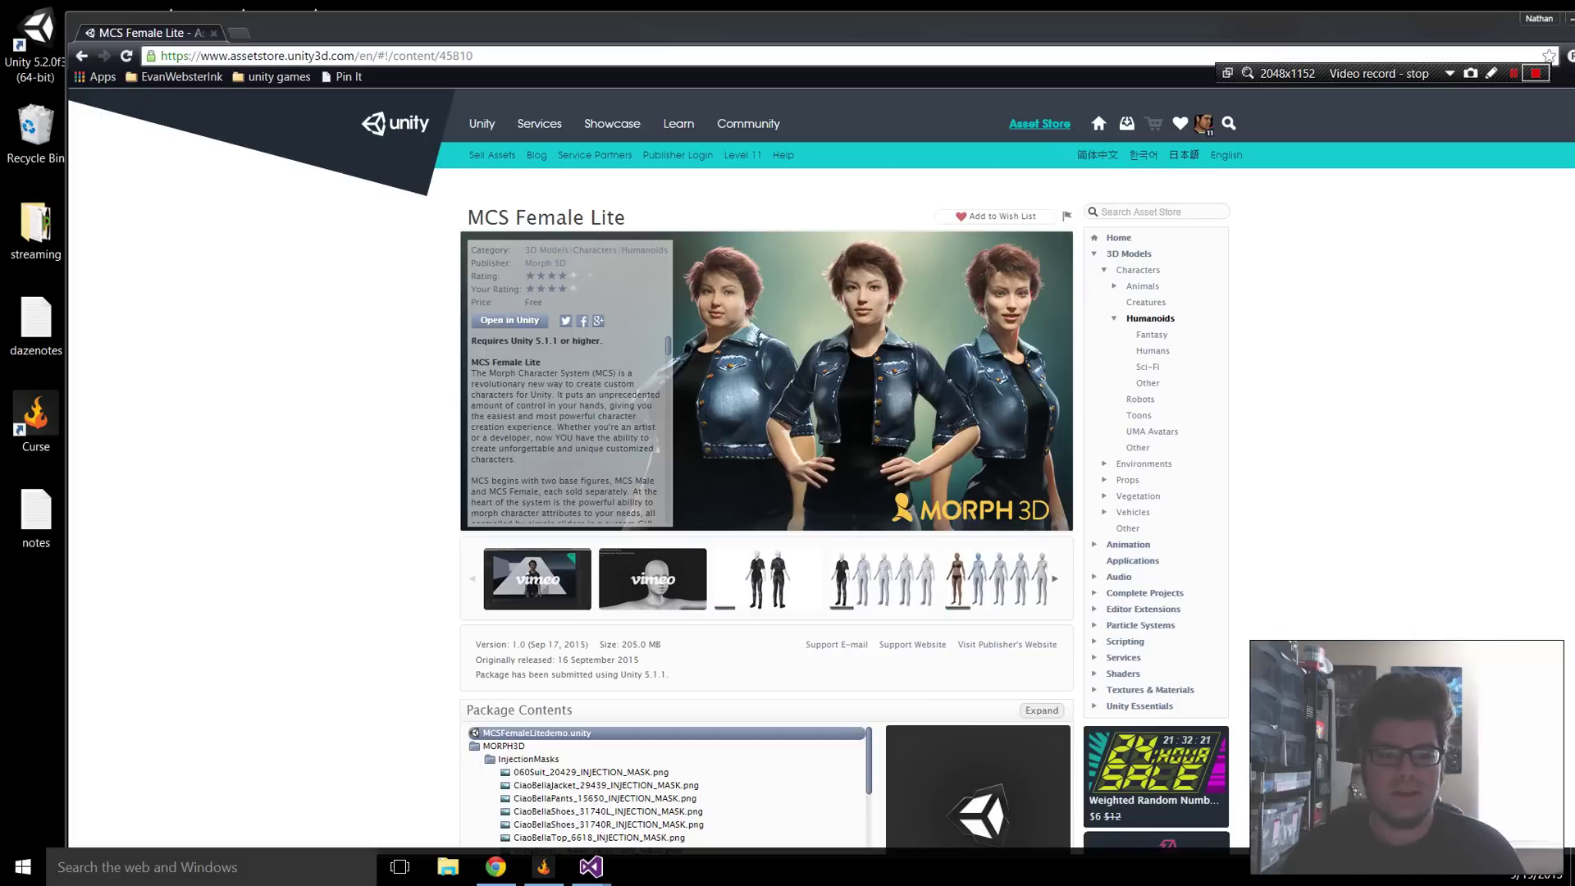
scroll(820, 470, "down", 2)
scroll(821, 471, "up", 2)
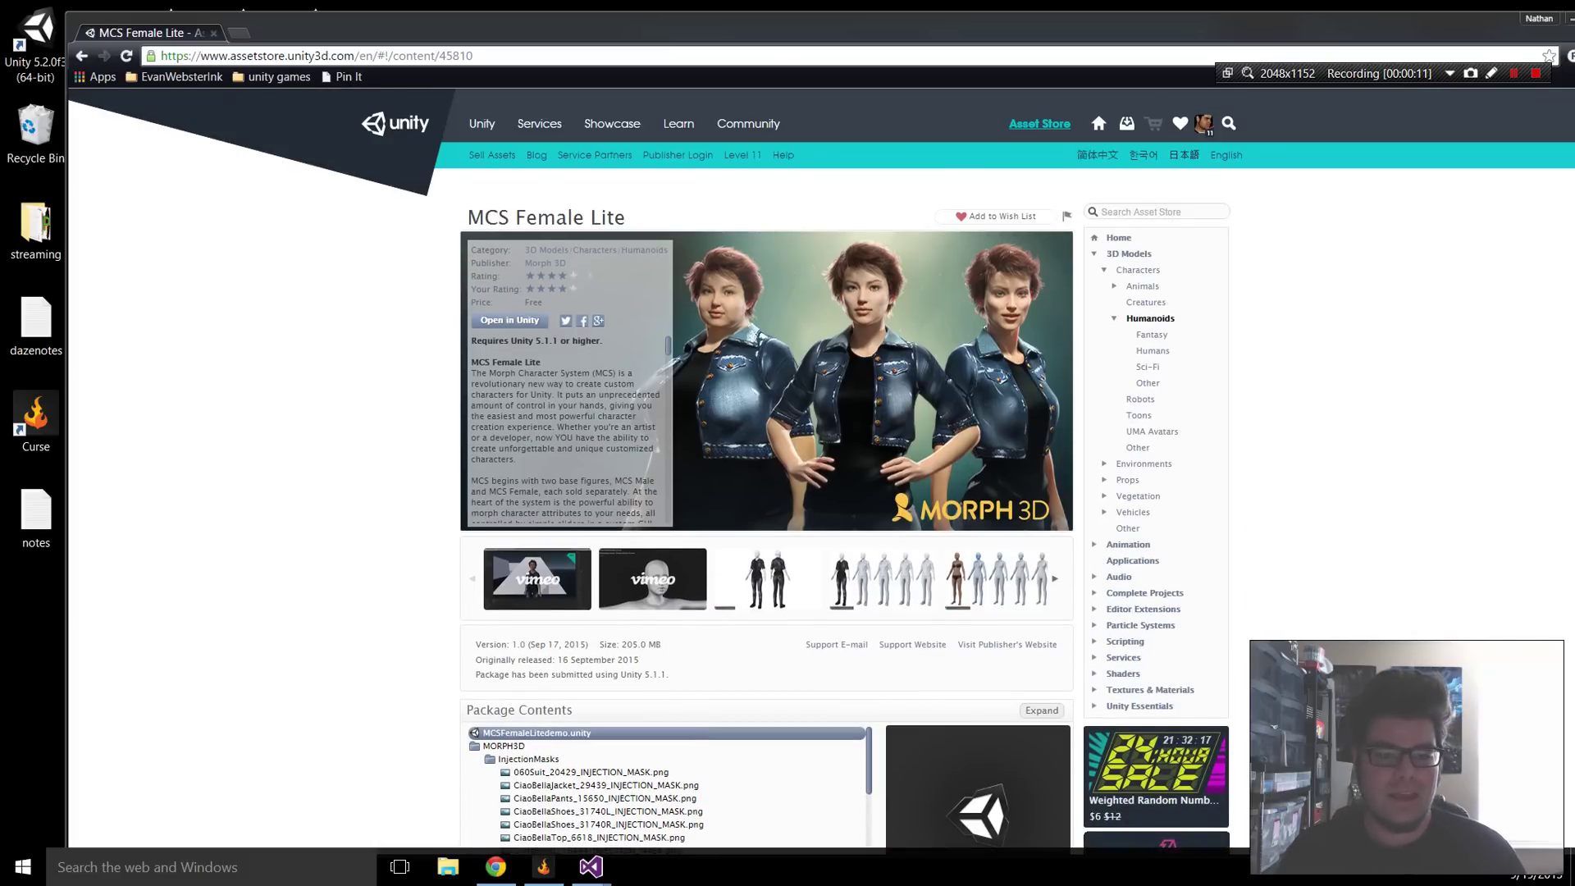
scroll(787, 471, "down", 1)
scroll(567, 369, "down", 3)
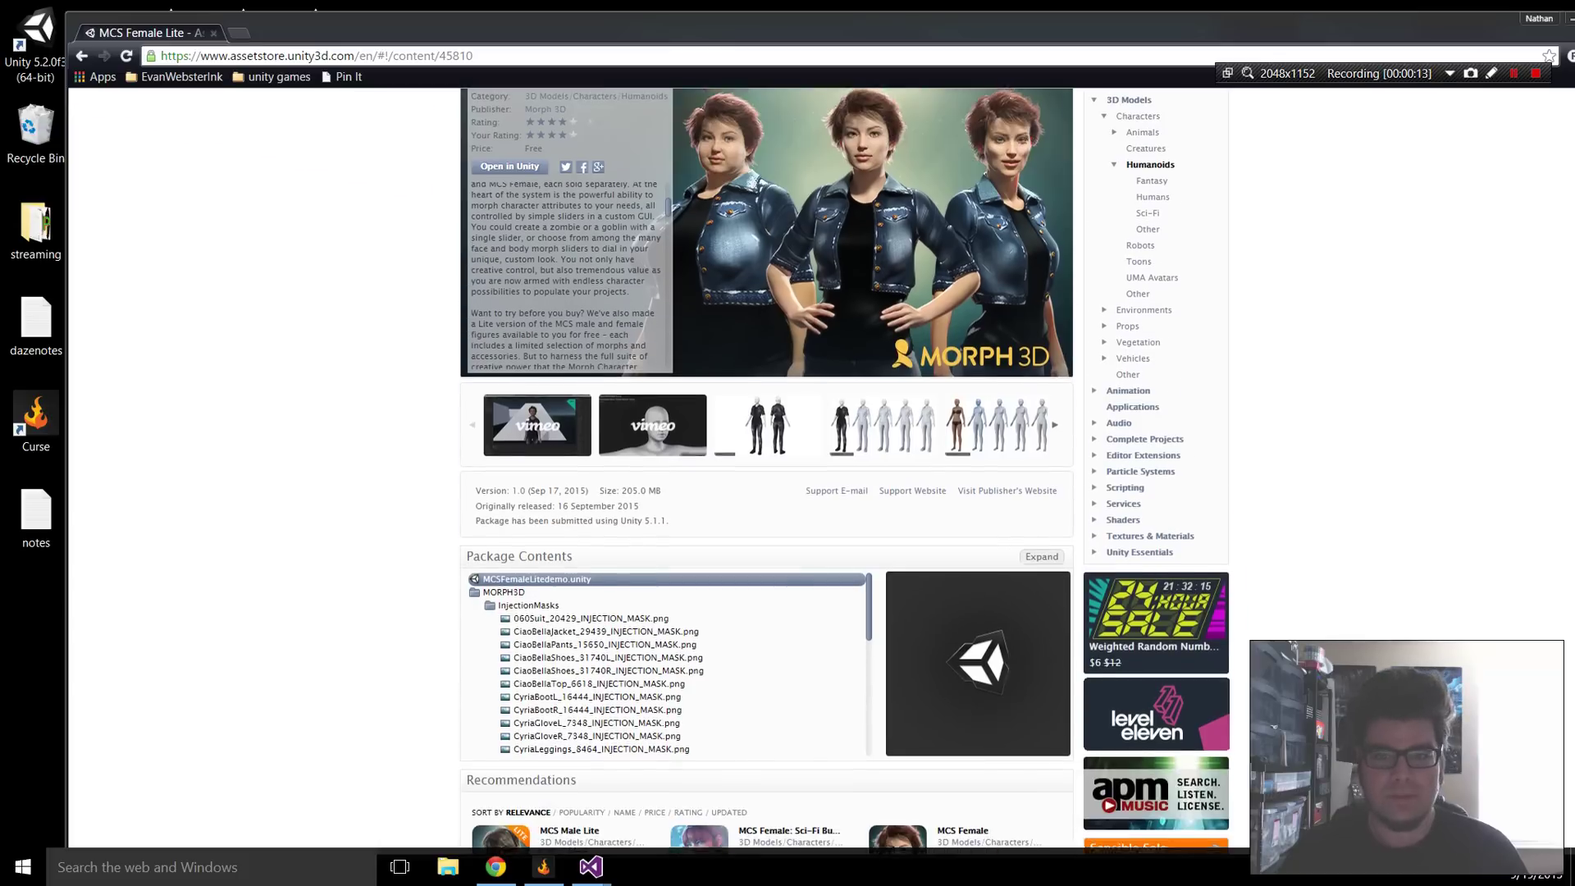
scroll(788, 492, "up", 2)
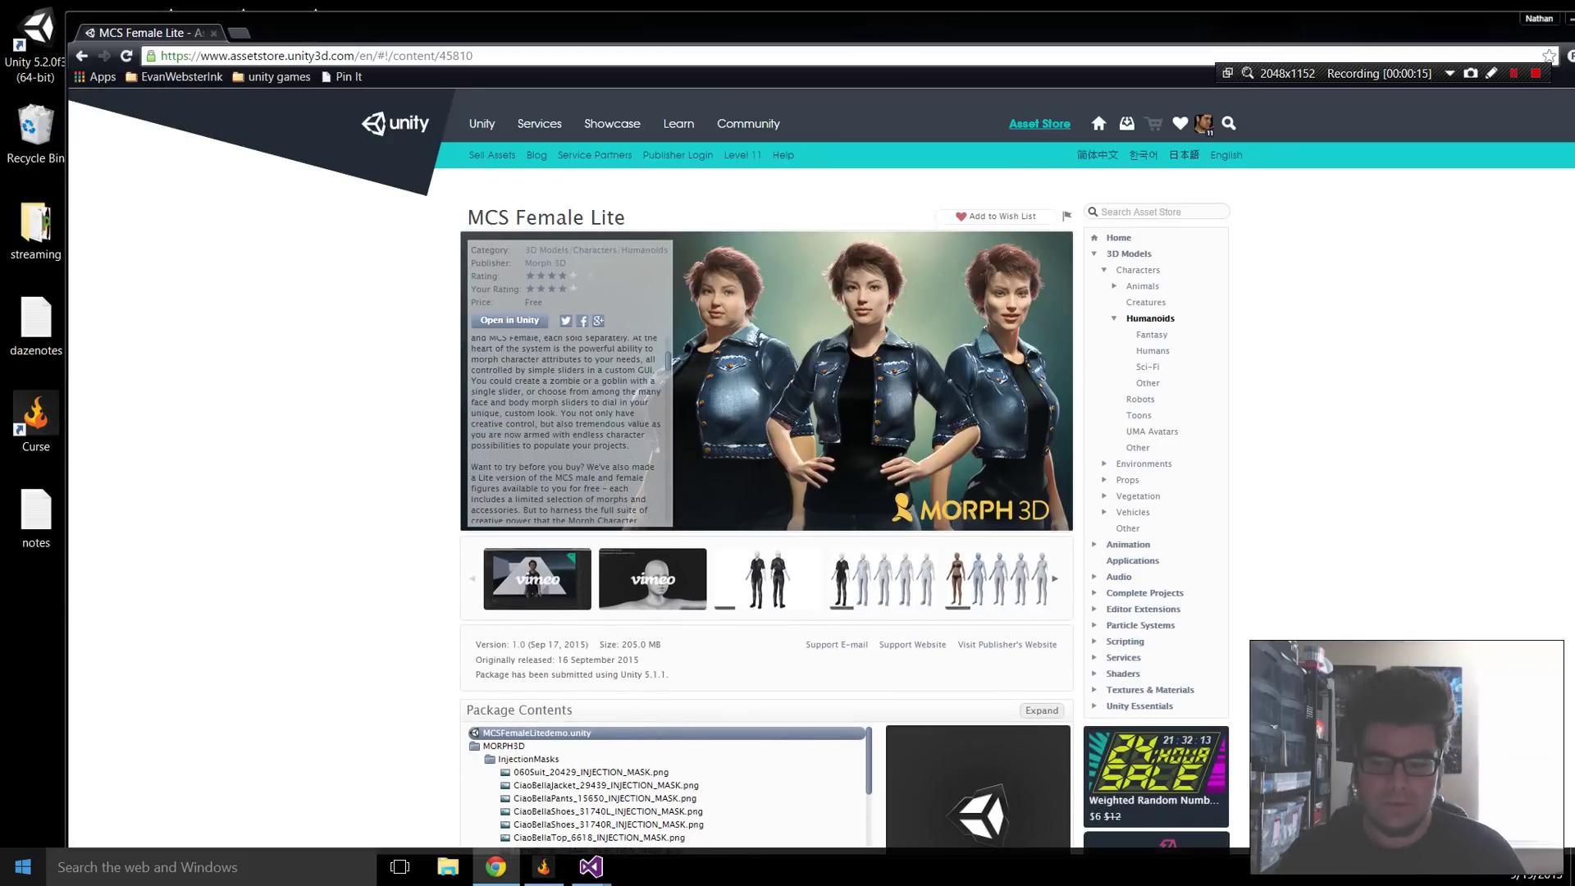
Launch Unity and create a new 3D project named daz3dz in E:\projects
left_click(23, 867)
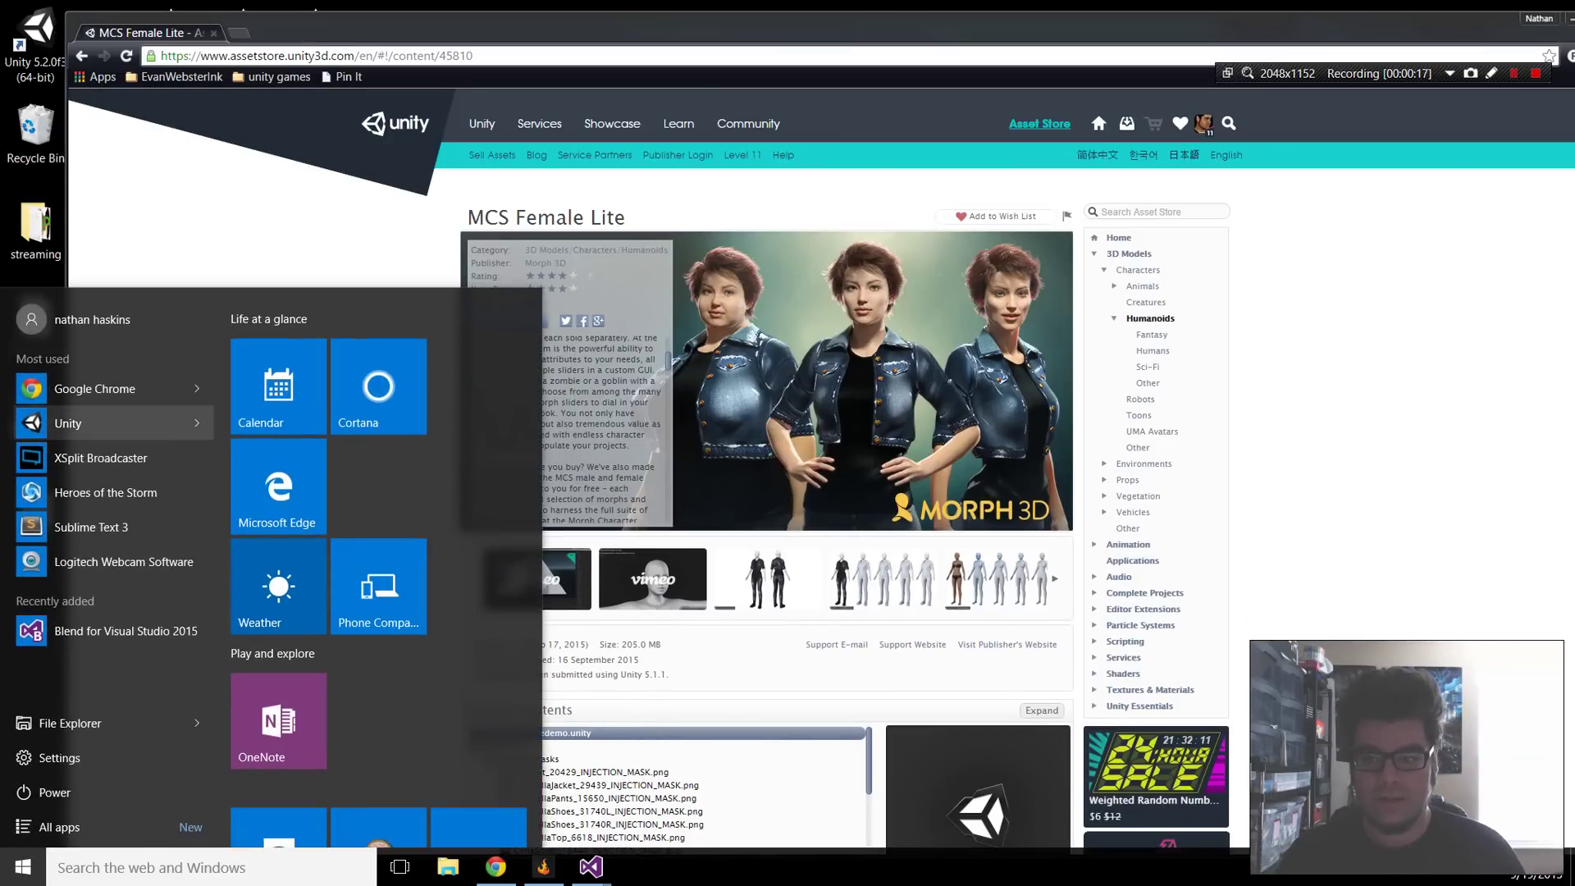
left_click(74, 423)
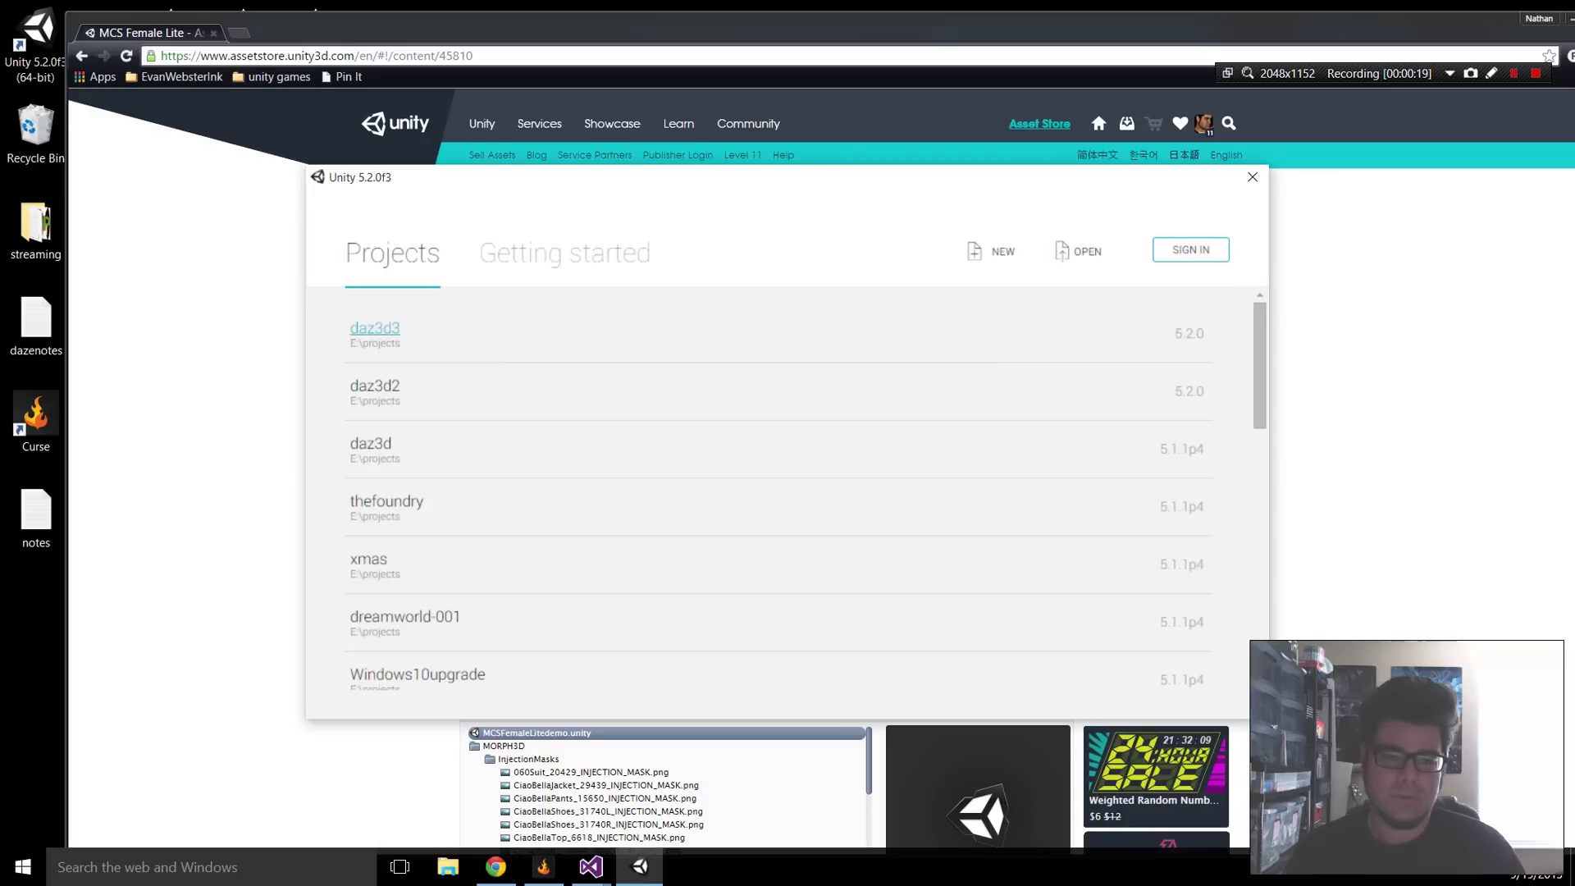
left_click(994, 252)
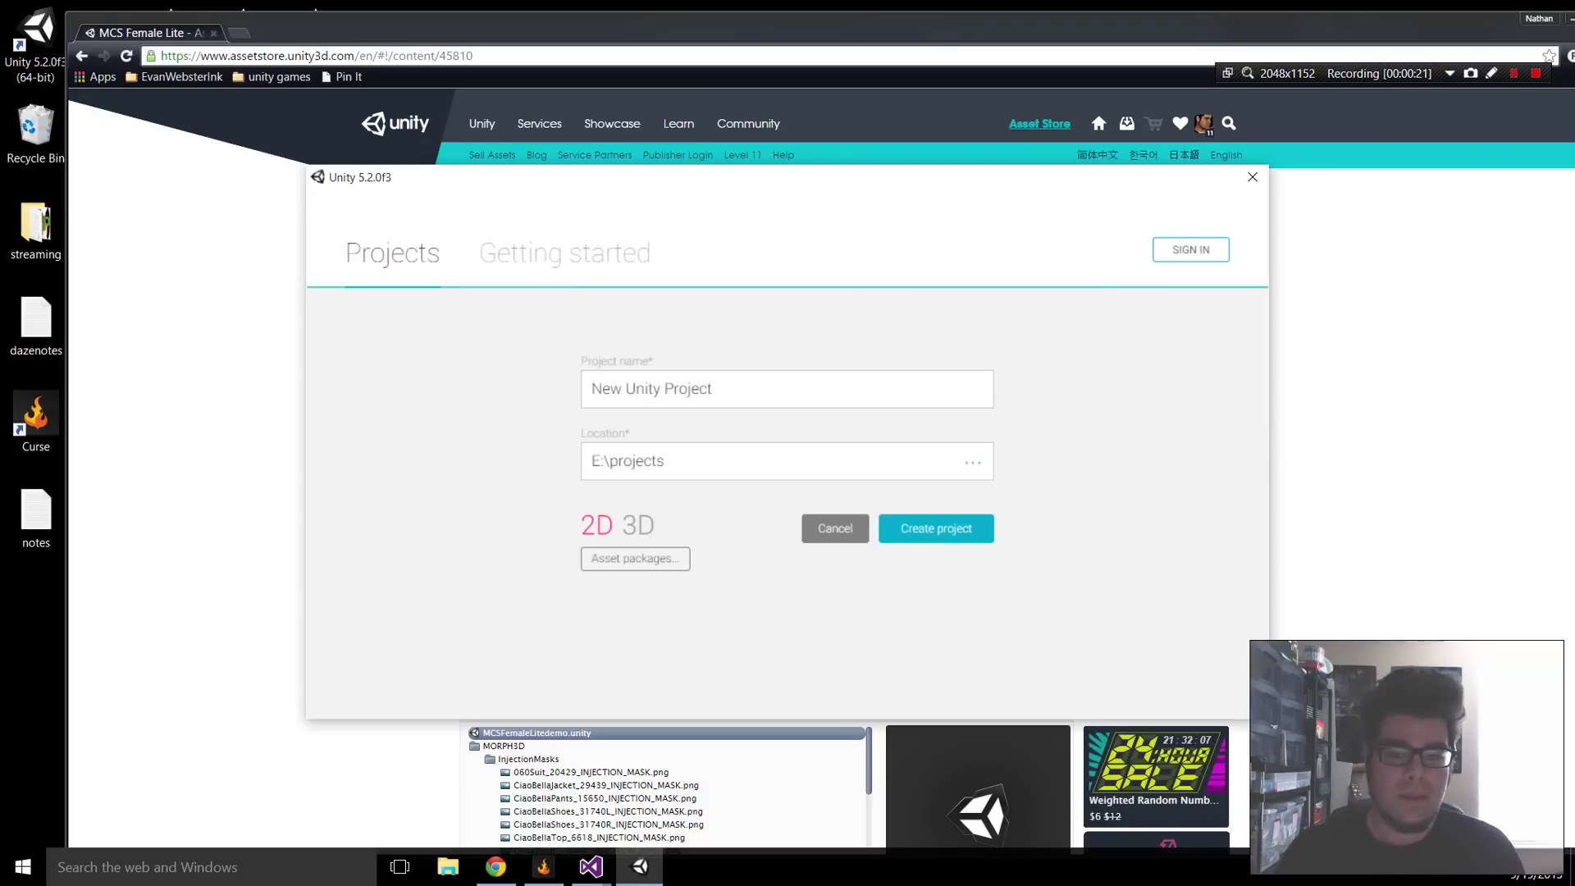
key("ctrl+a")
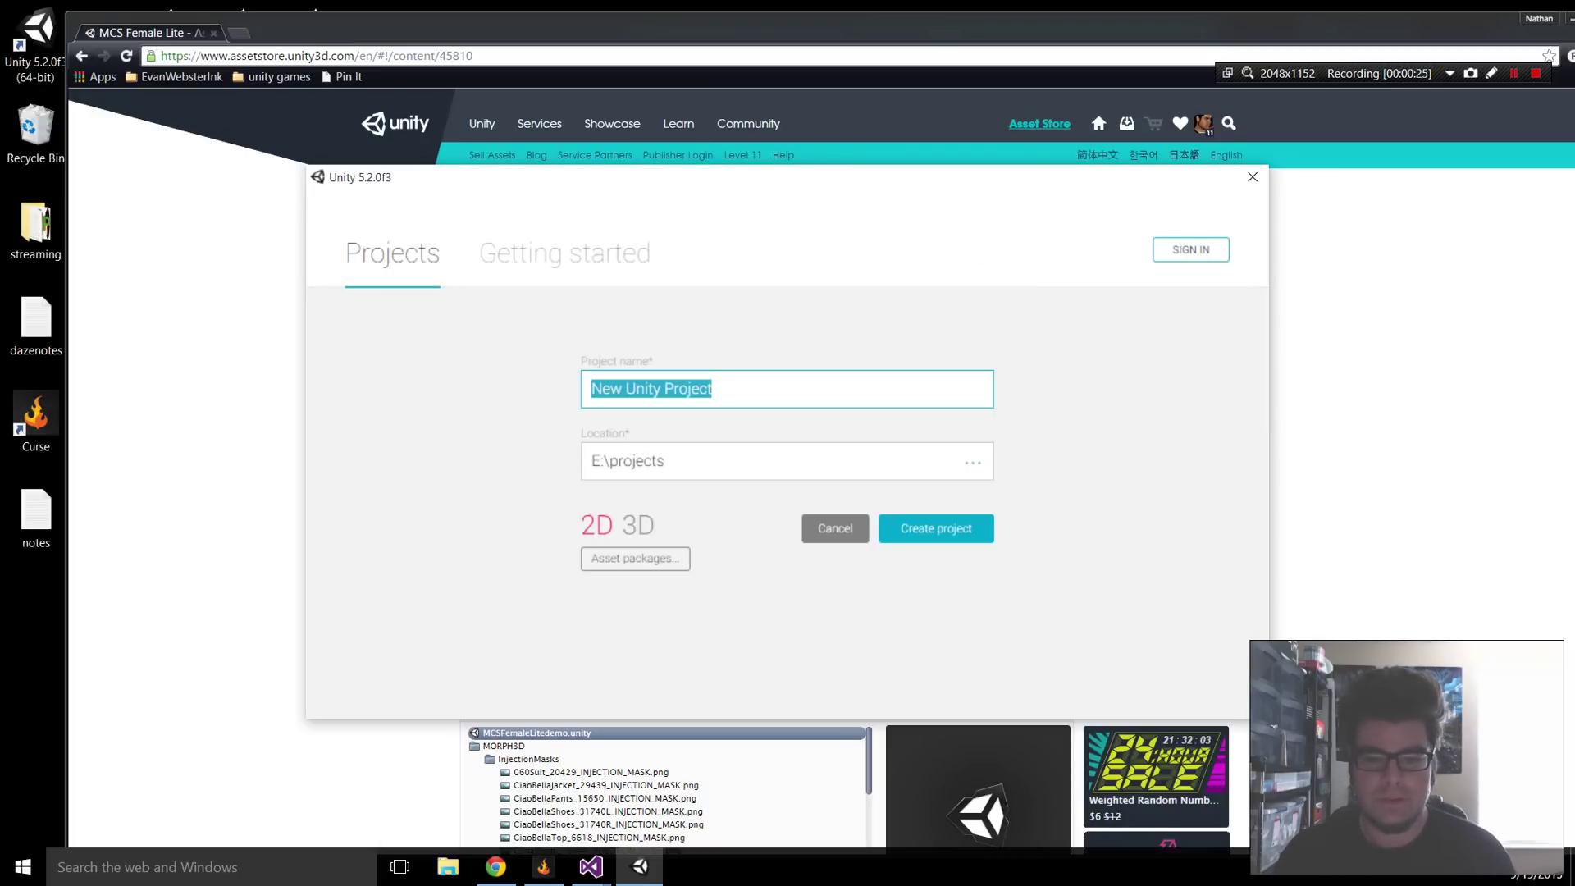
type("daz3")
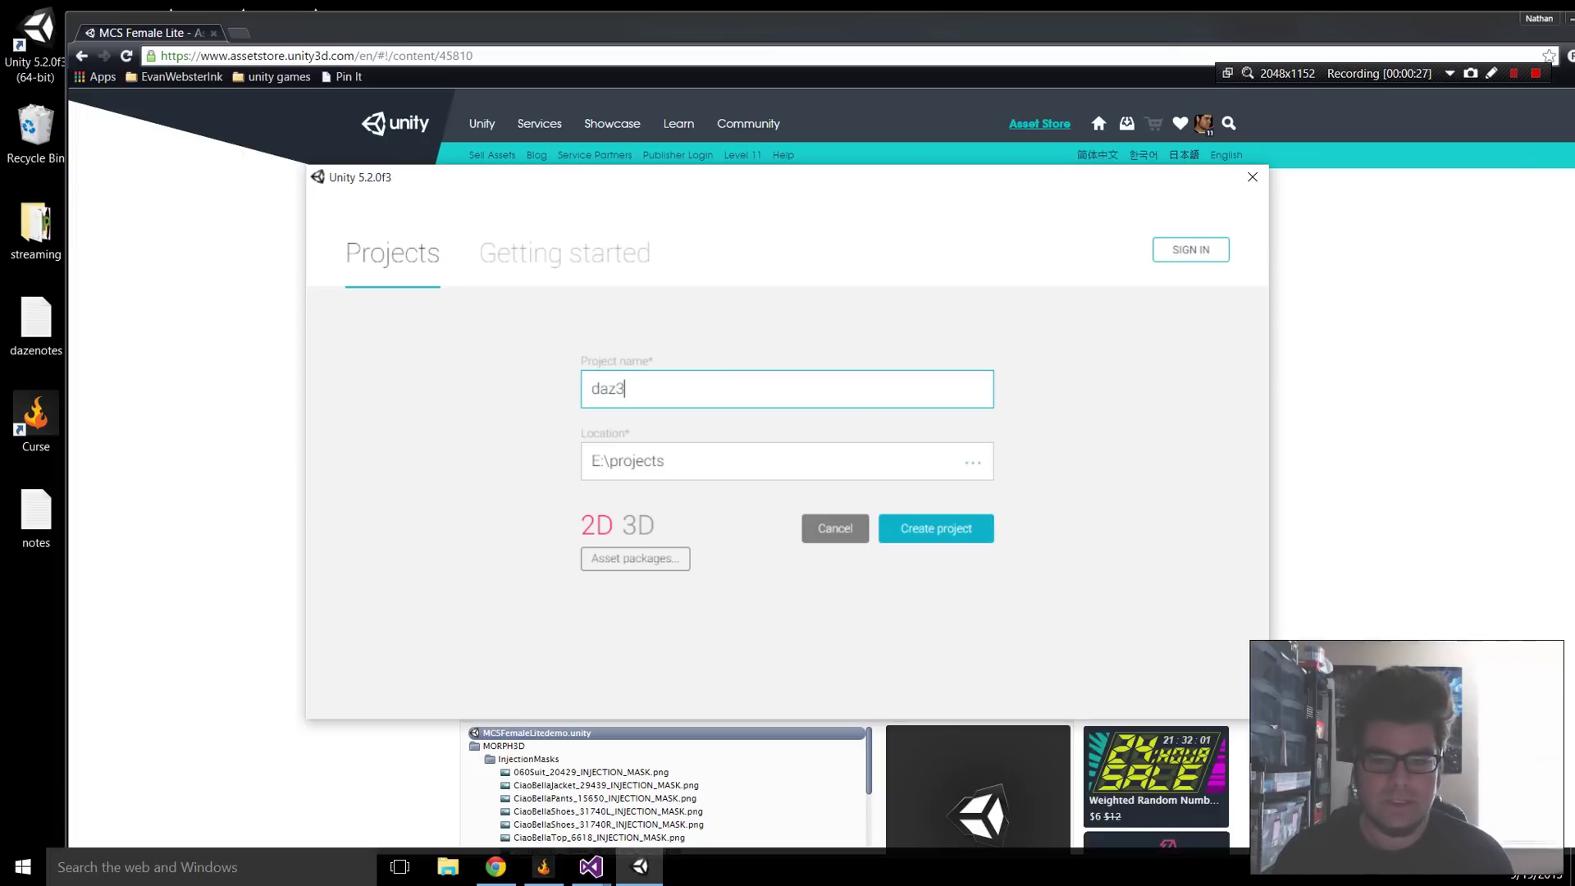
type("dz")
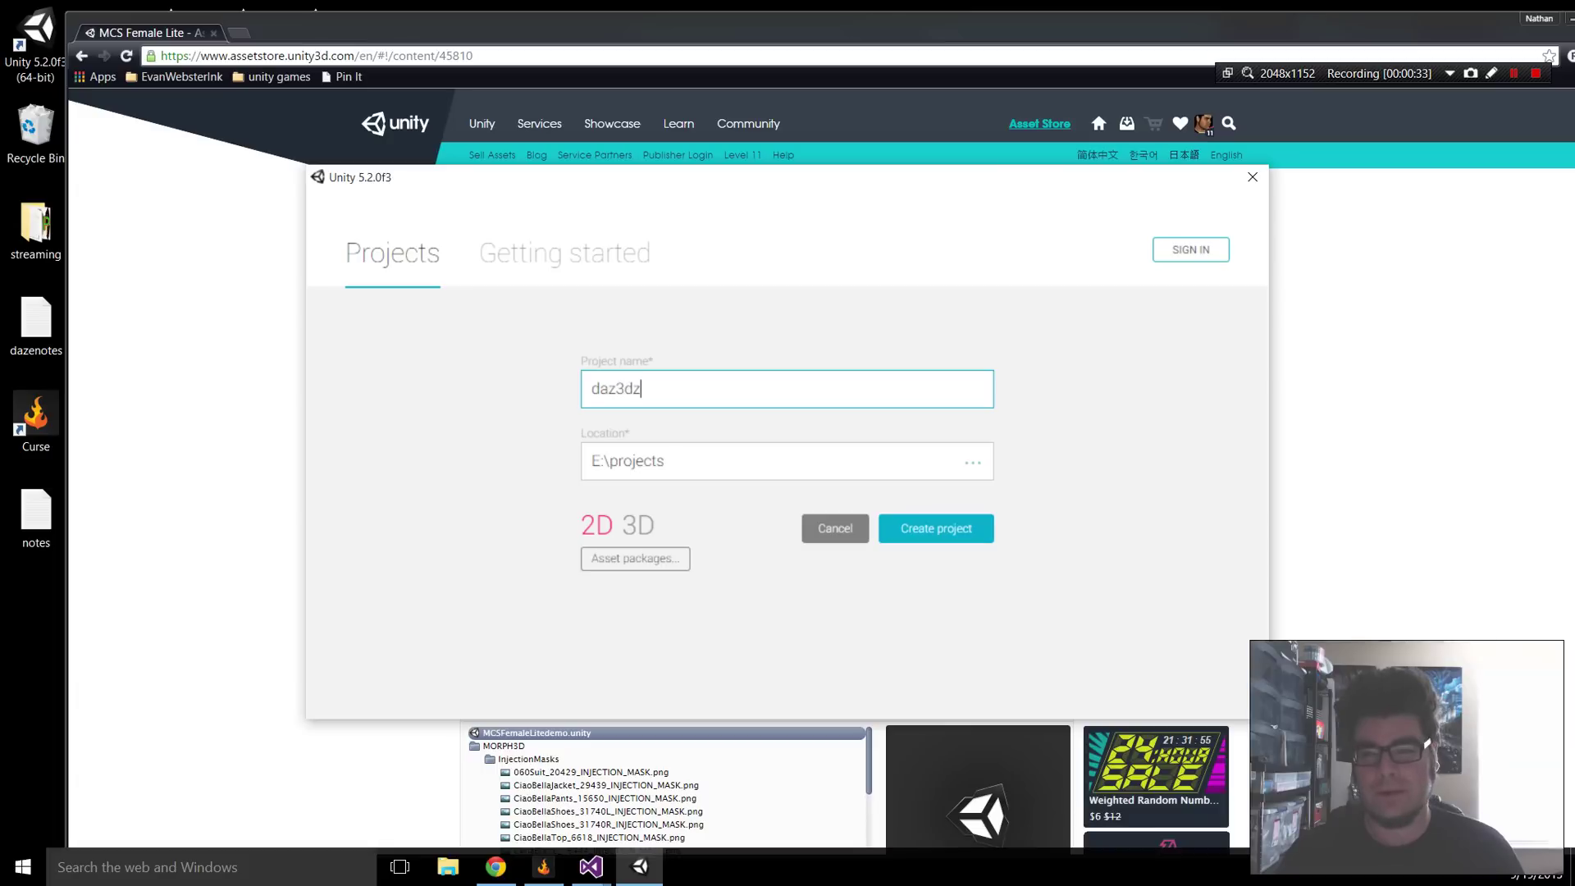
left_click(638, 526)
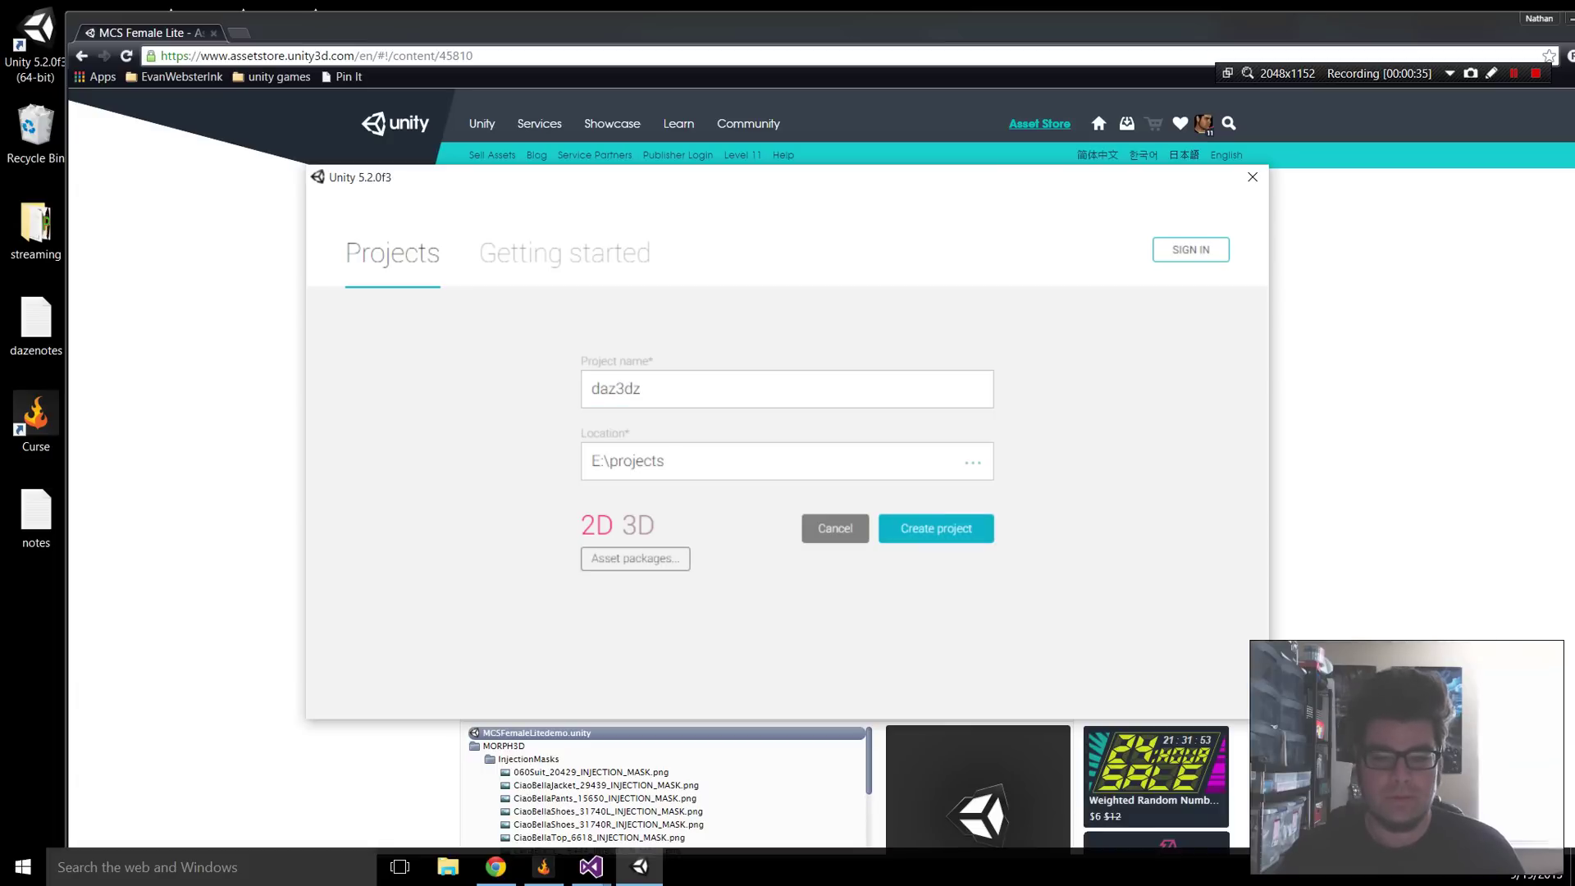
left_click(937, 528)
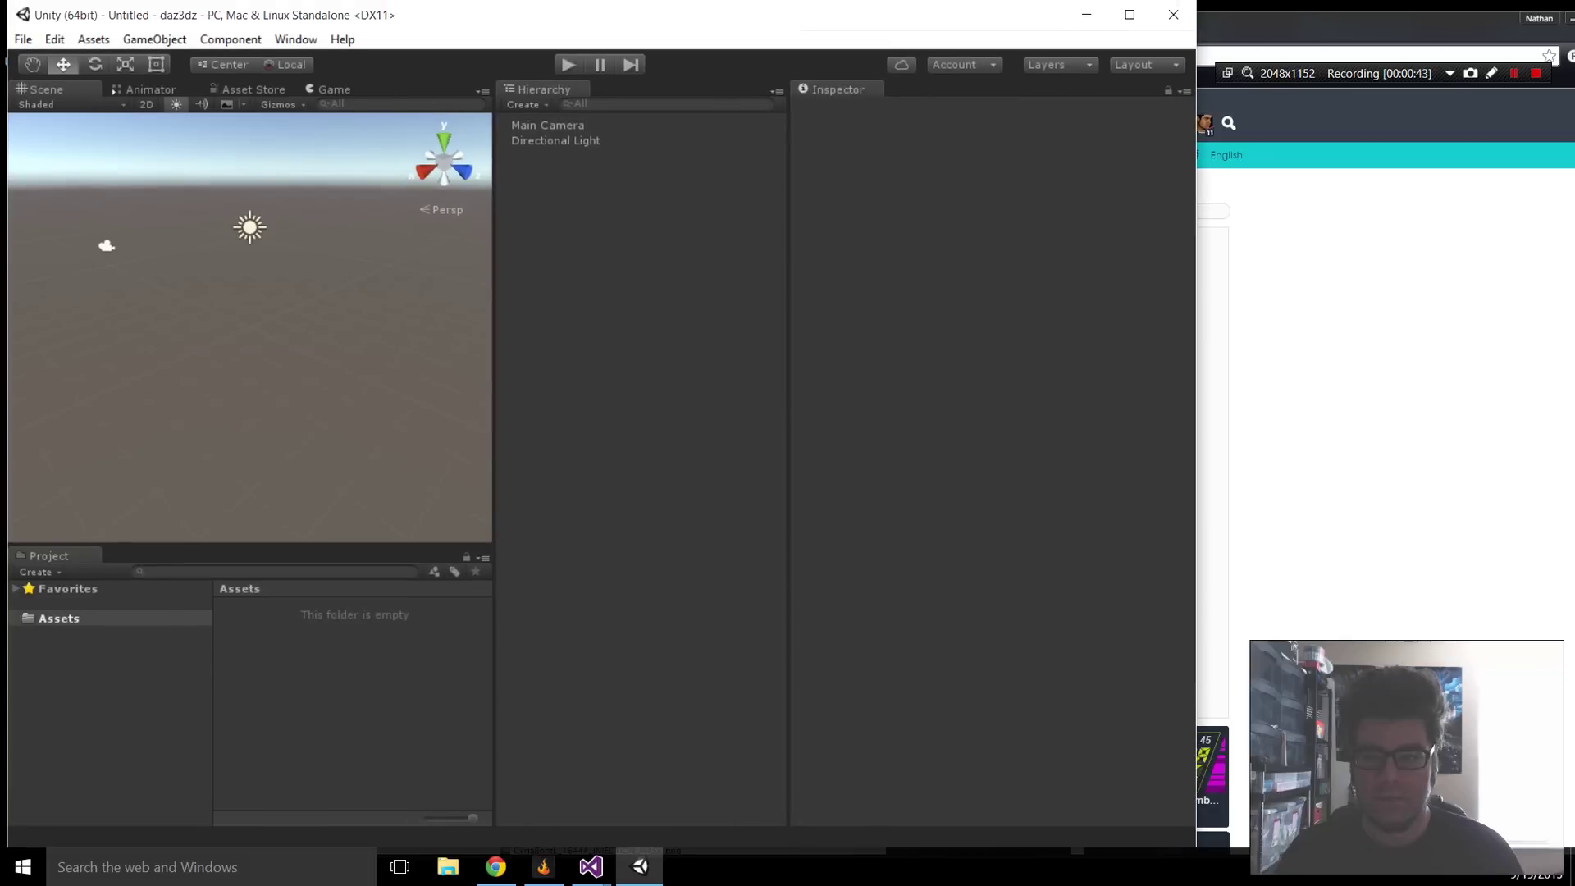
Open the Asset Store inside Unity, maximize the editor window and show the list of downloaded packages
left_click(295, 39)
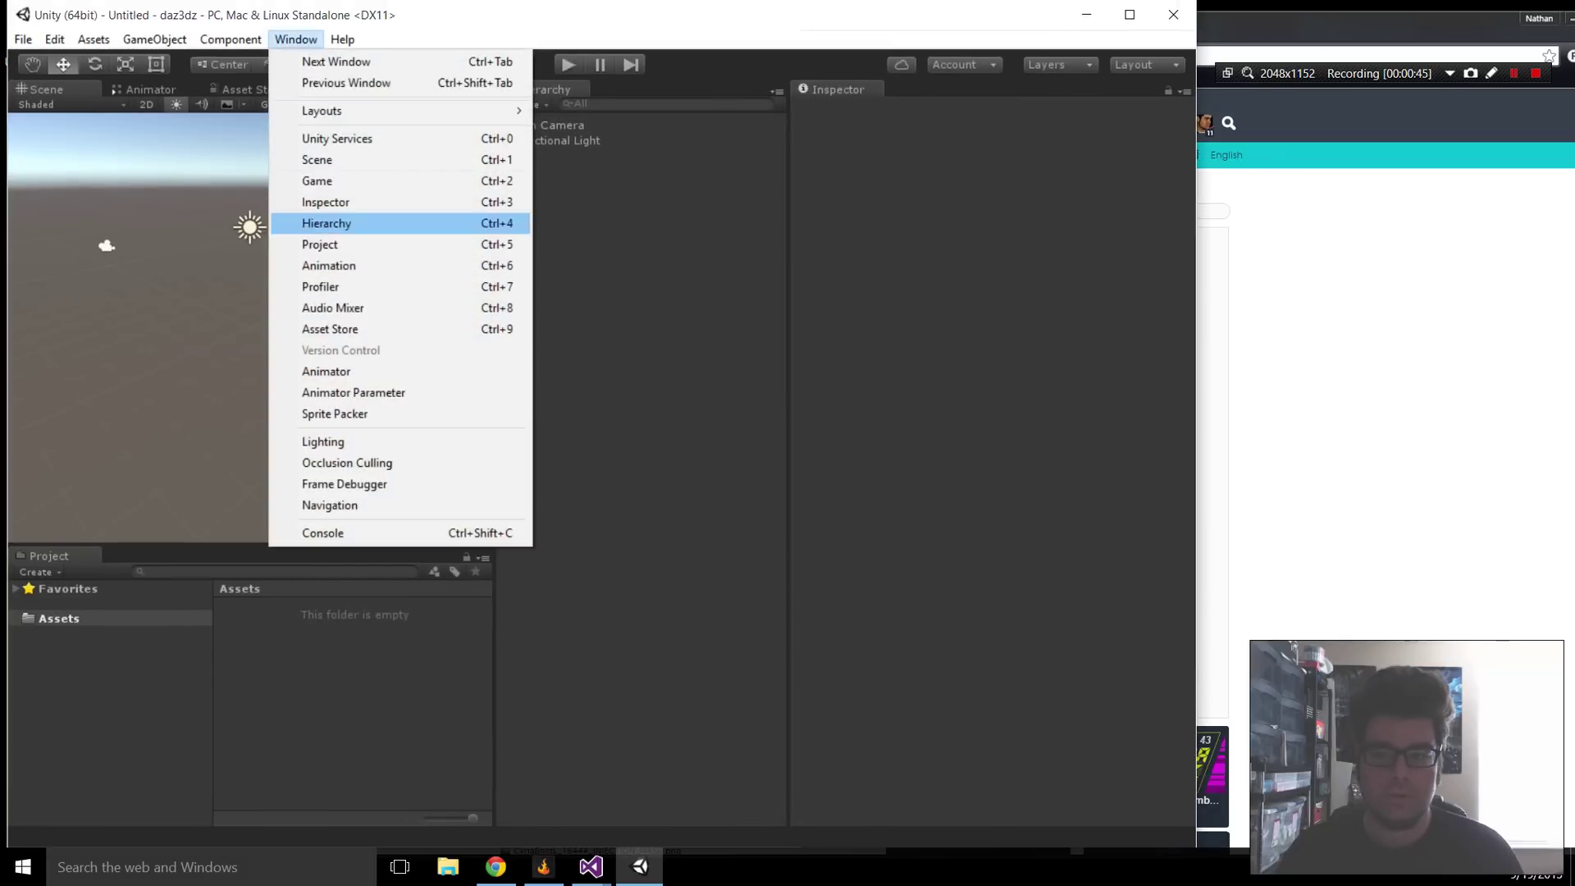
left_click(330, 329)
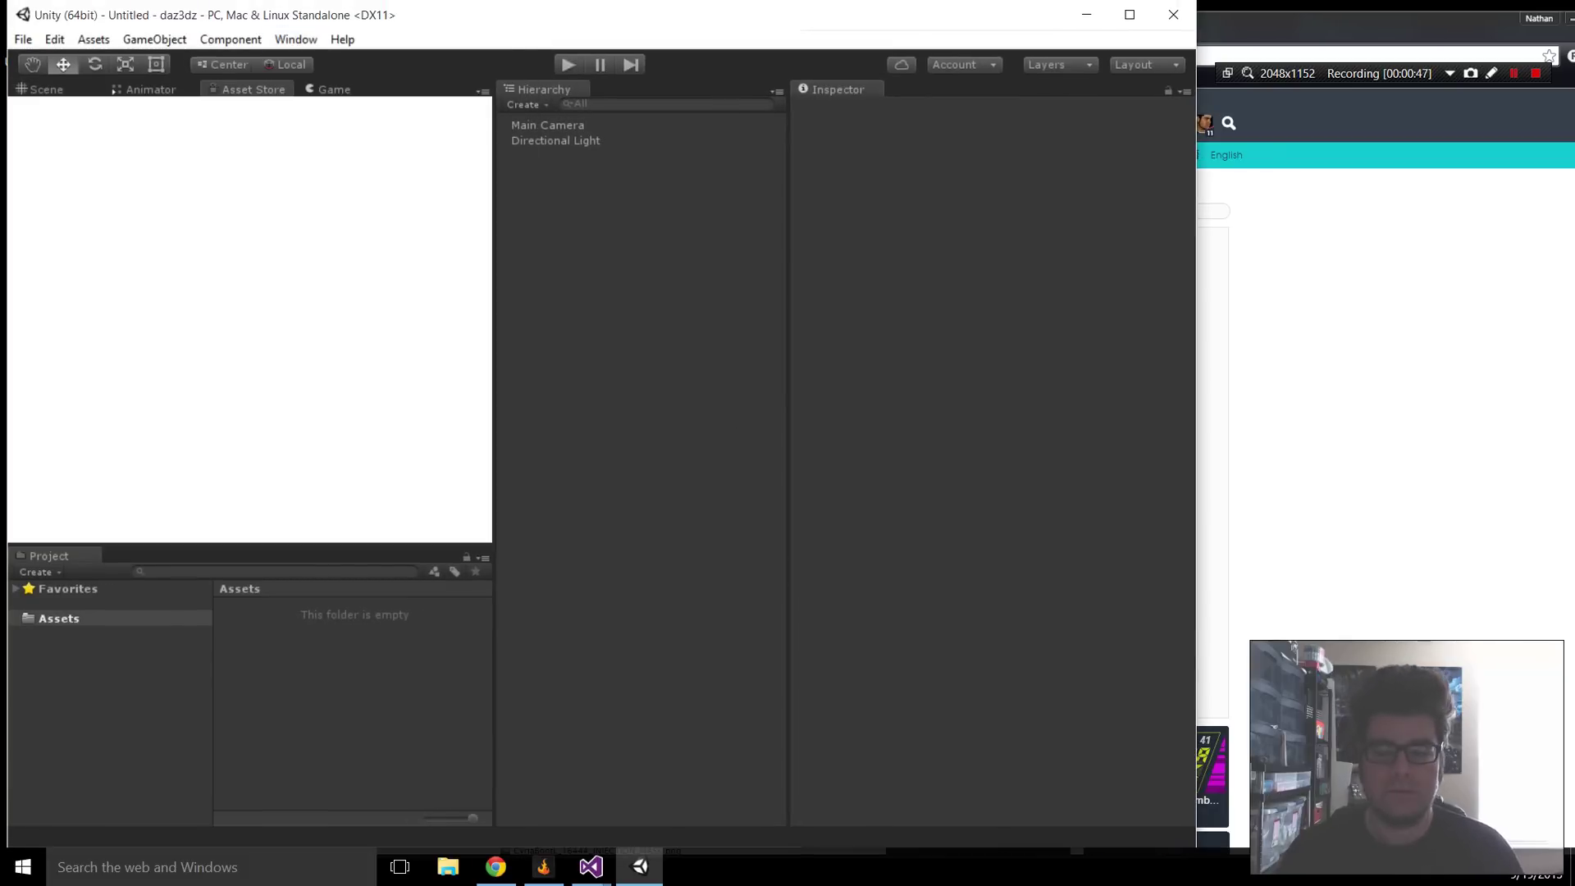
left_click(1130, 15)
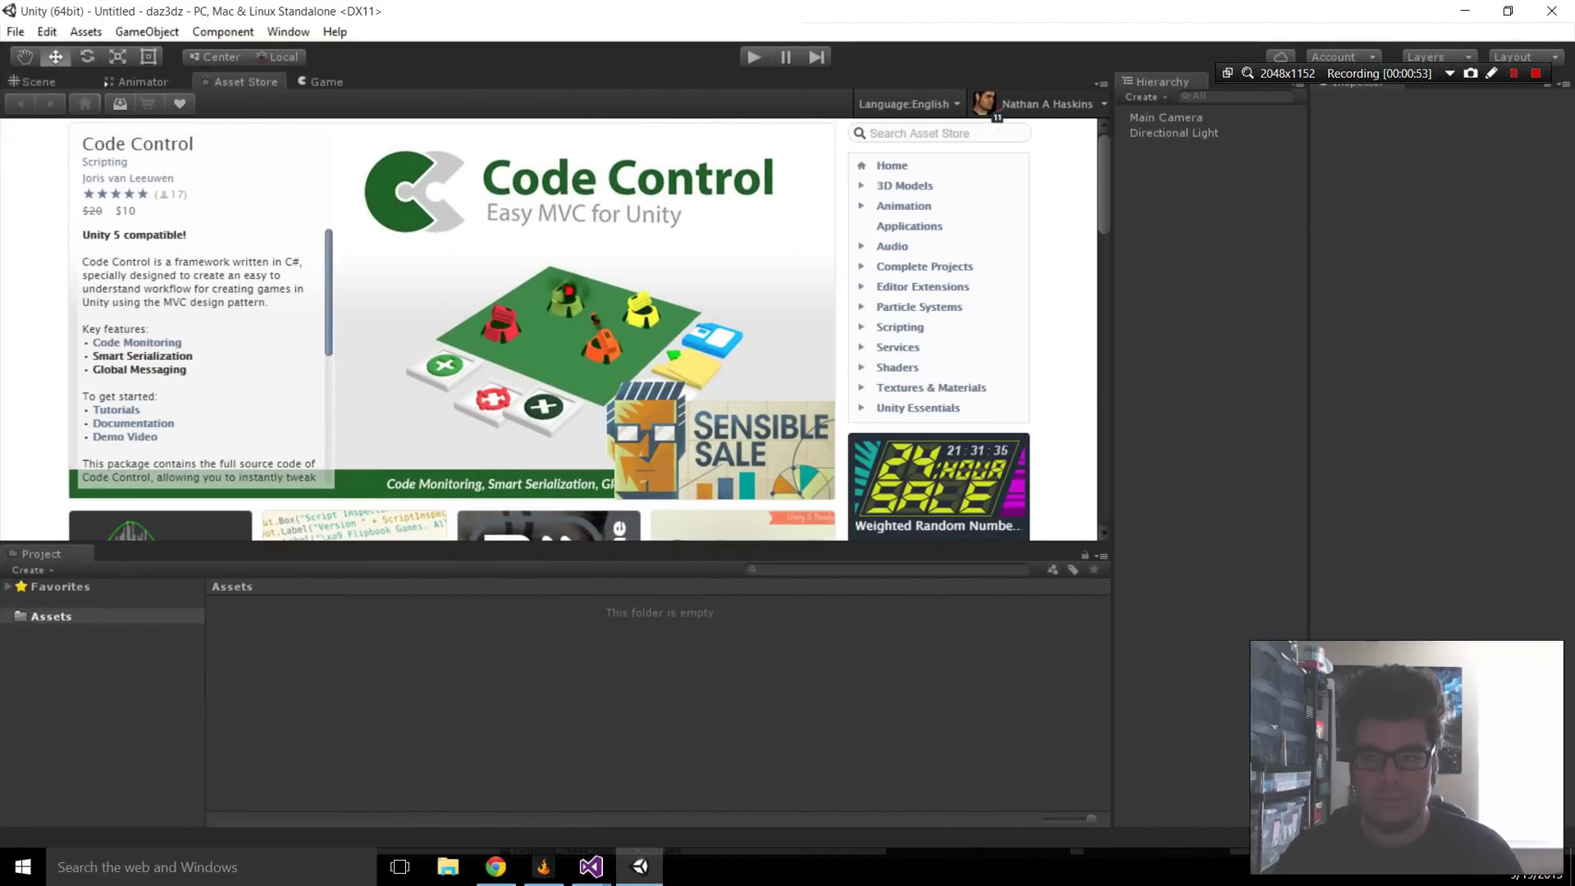
left_click(119, 104)
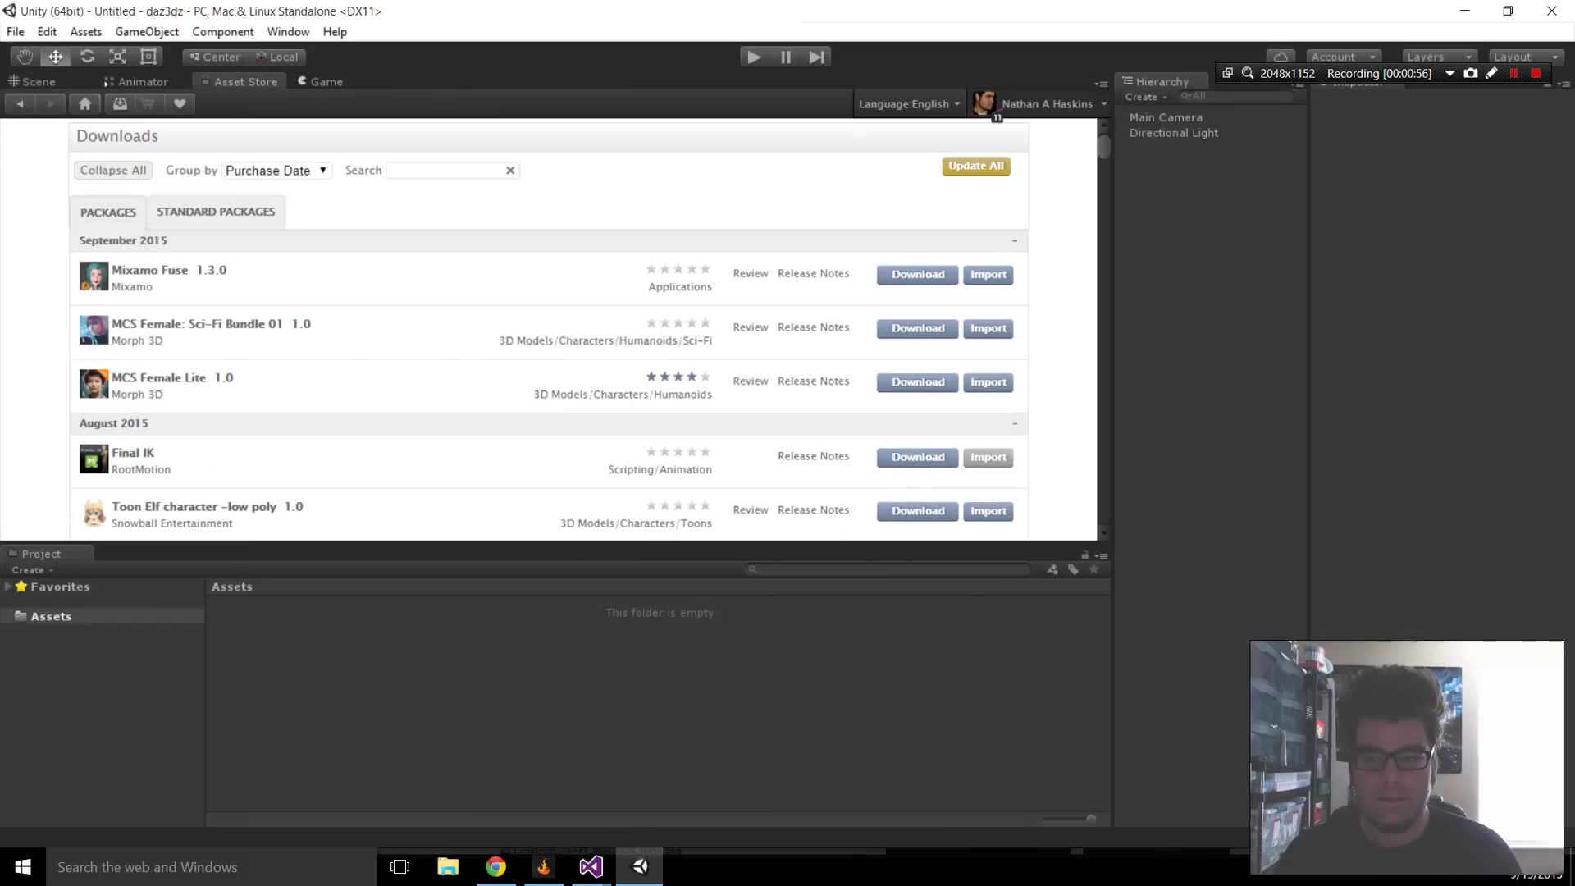
Import the MCS Female Lite package with all its contents into the project
left_click(159, 378)
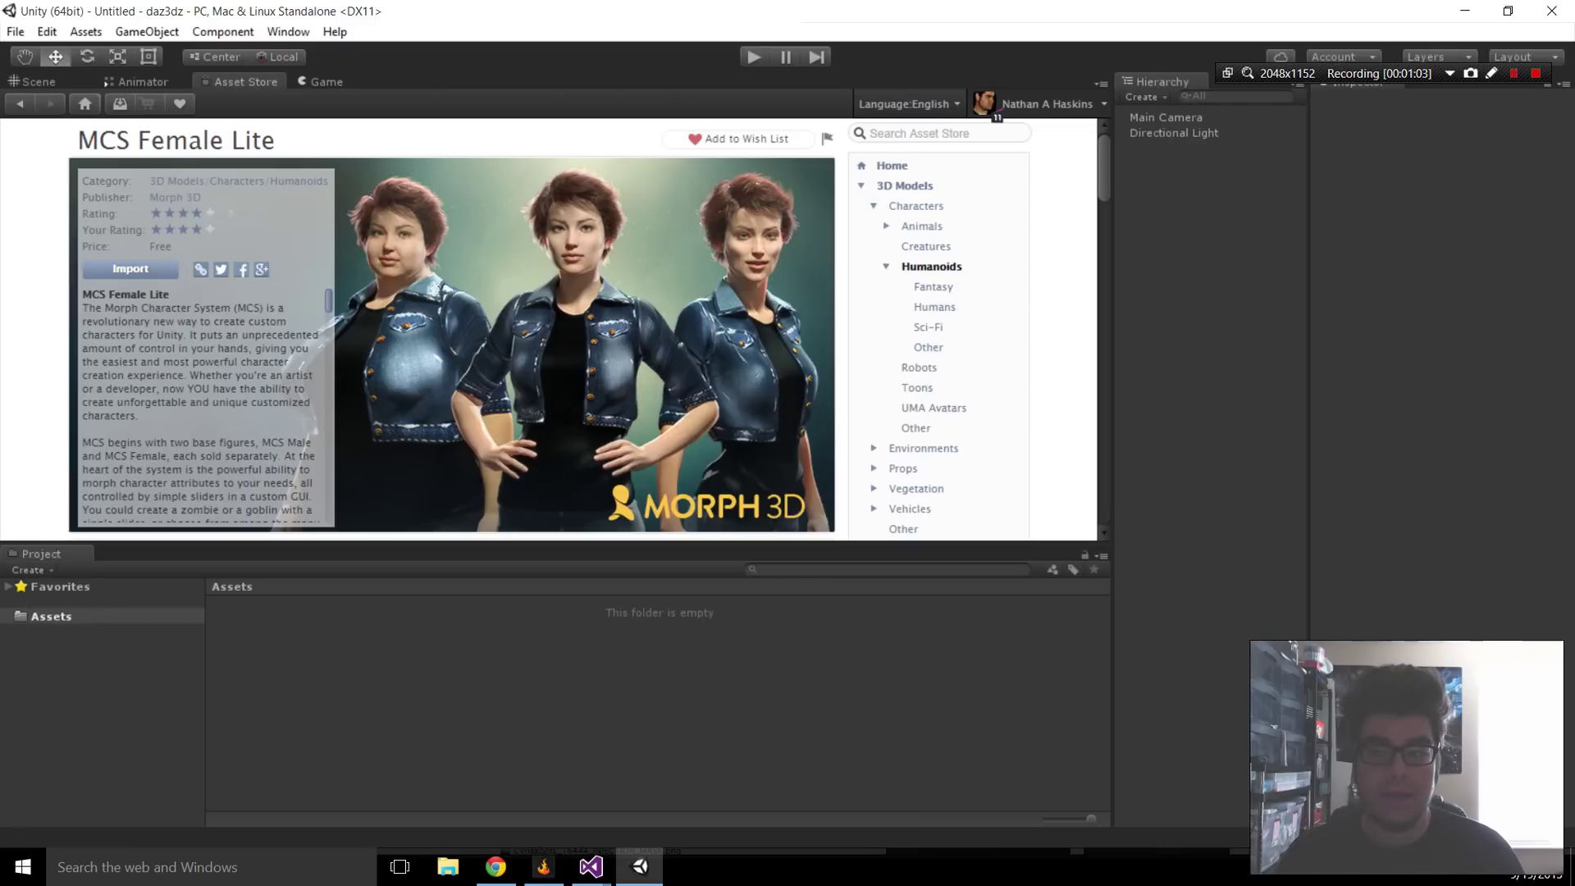
left_click(130, 269)
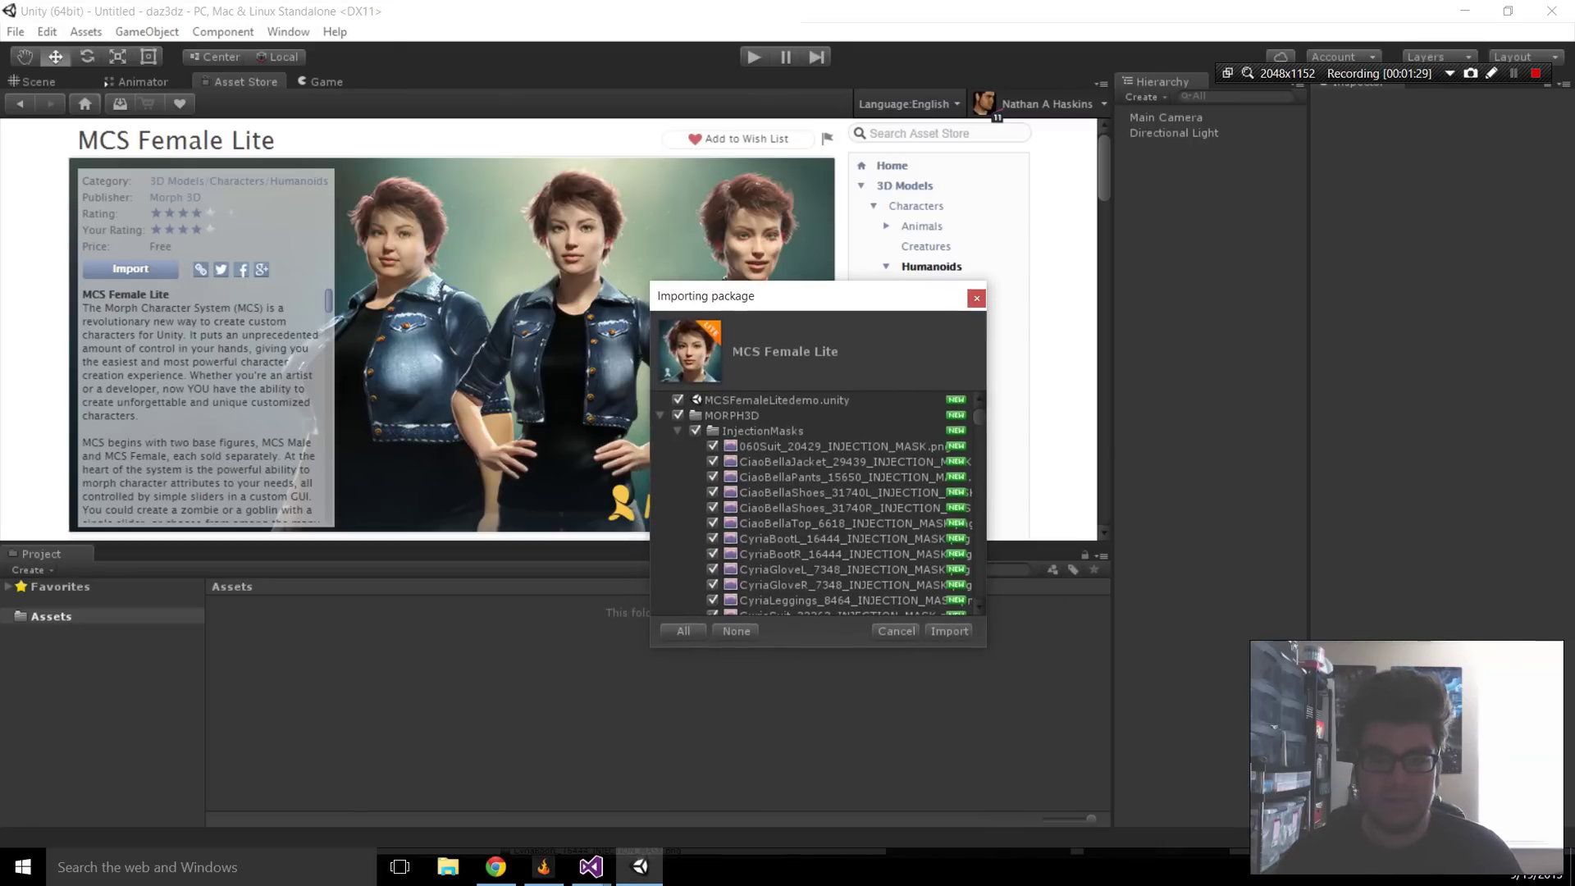
key("Return")
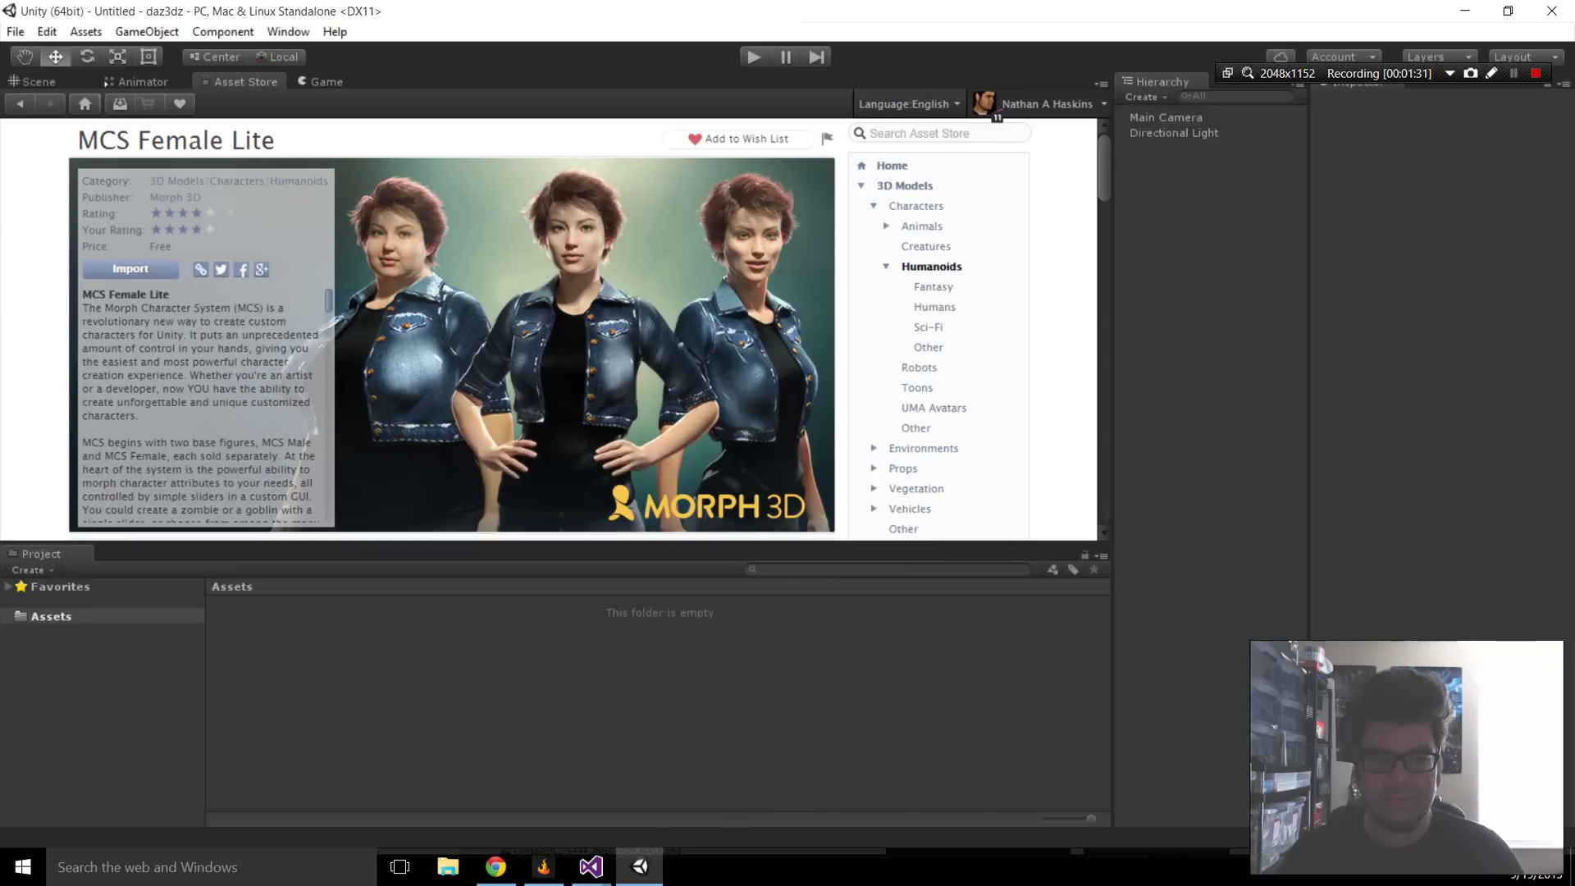
key("shift+F12")
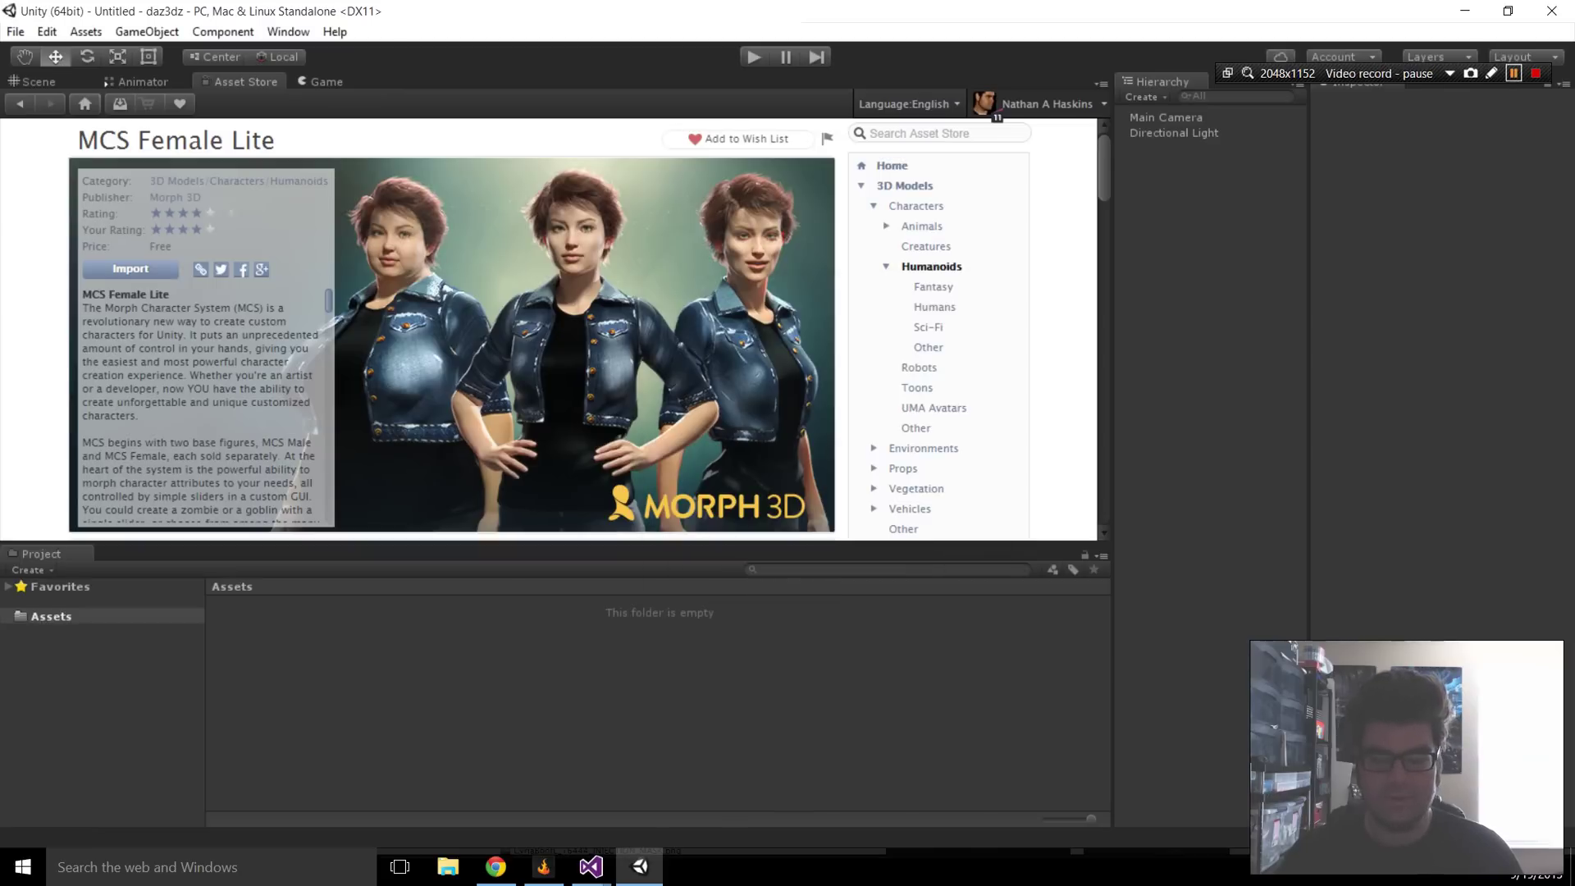
key("shift+F12")
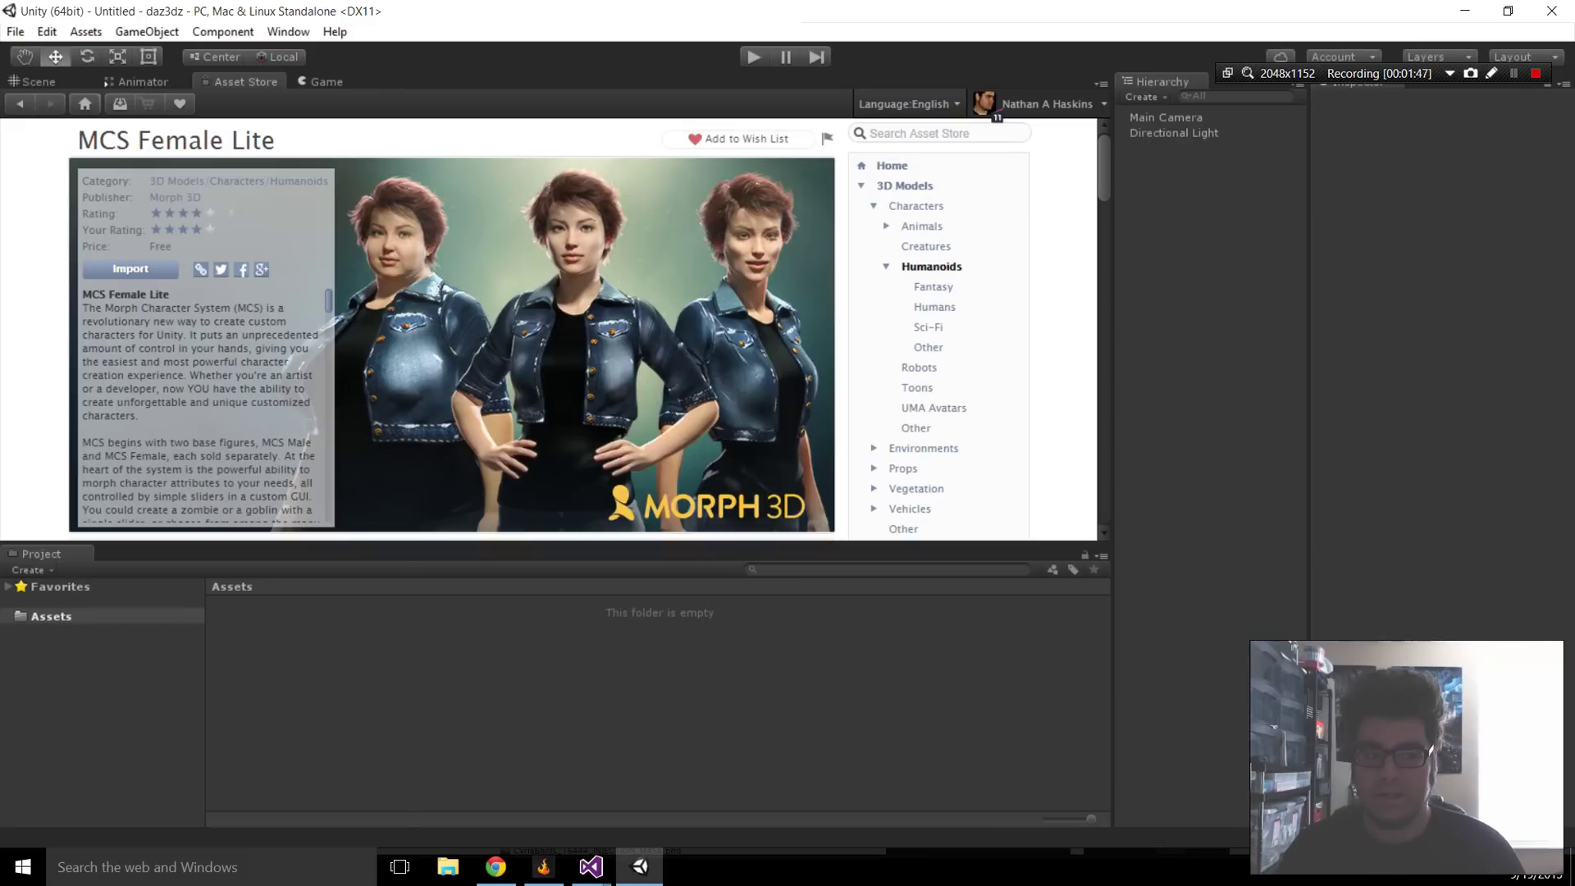
key("shift+F12")
key("shift+F12")
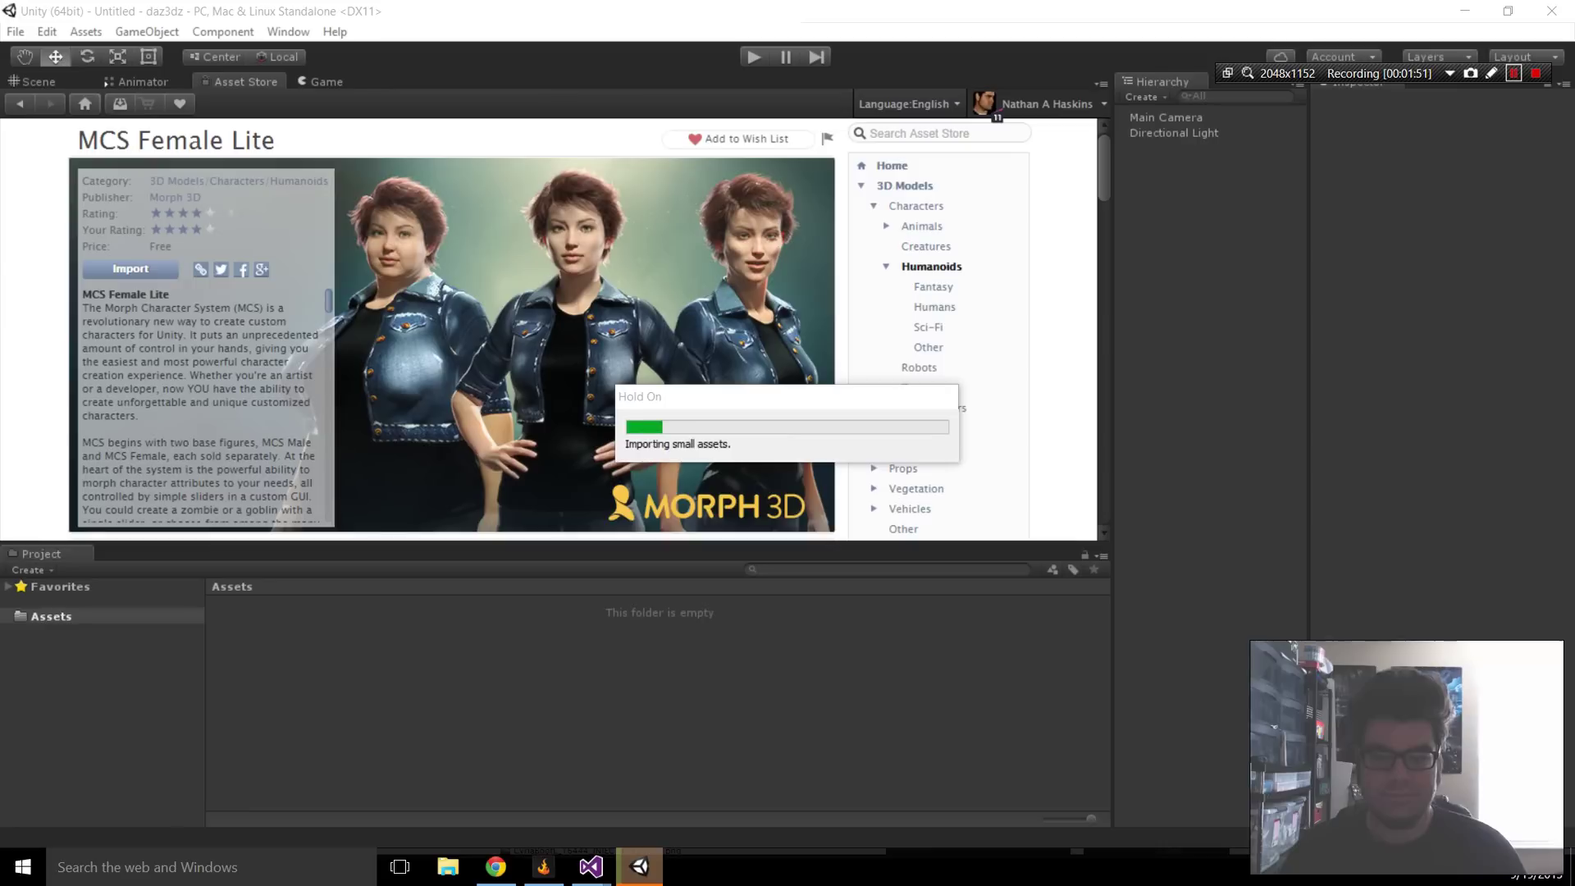
key("shift+F12")
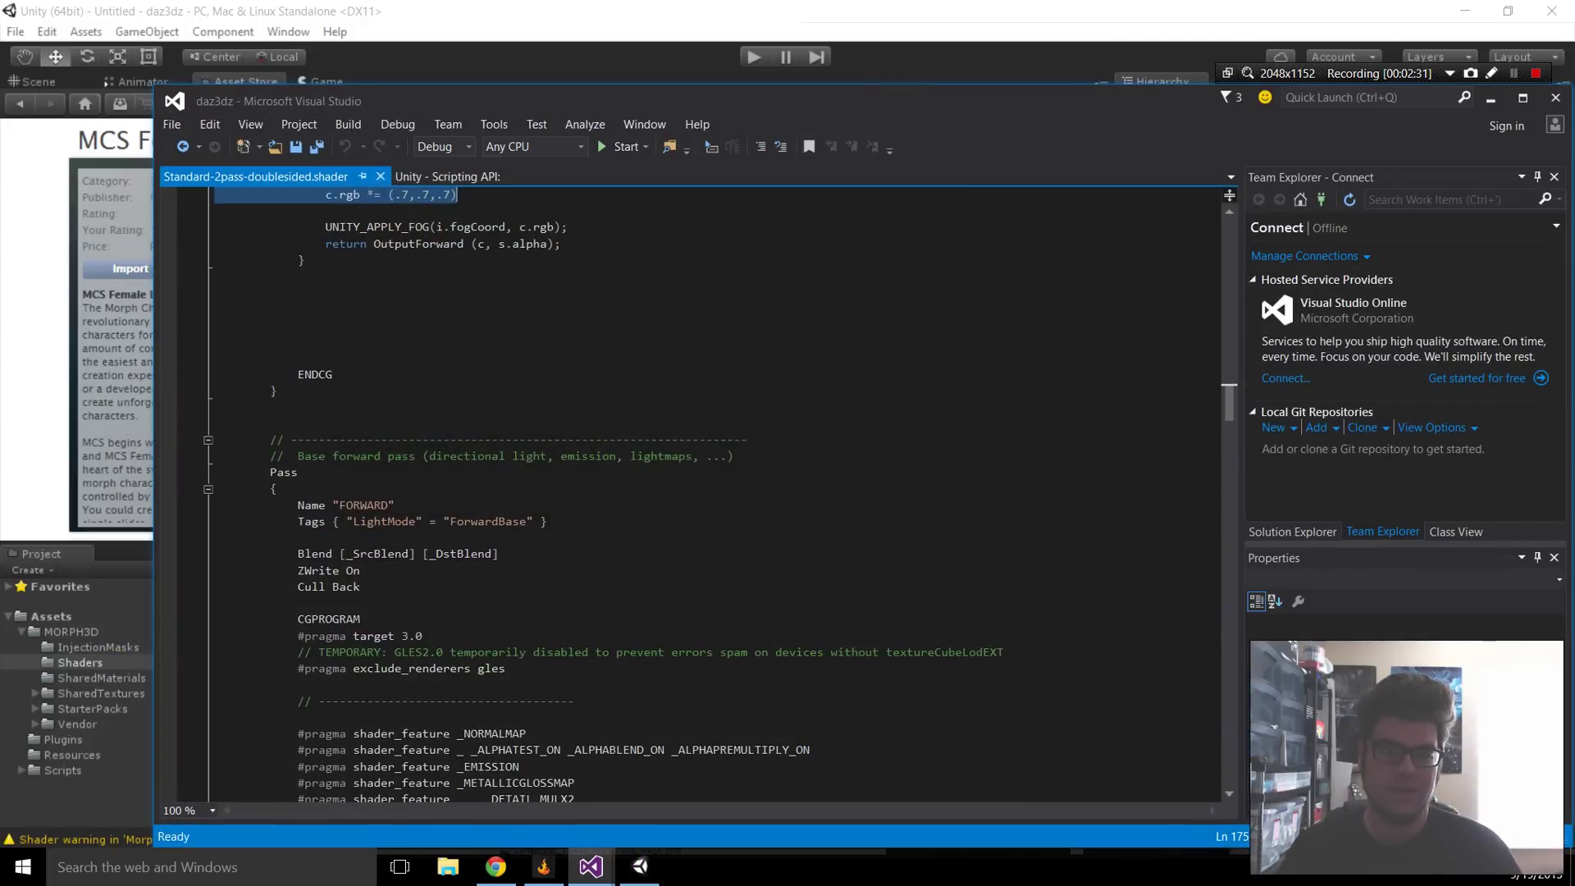
Minimize Visual Studio, then clear all import warnings from Unity's Console and close the Console window
left_click(1491, 98)
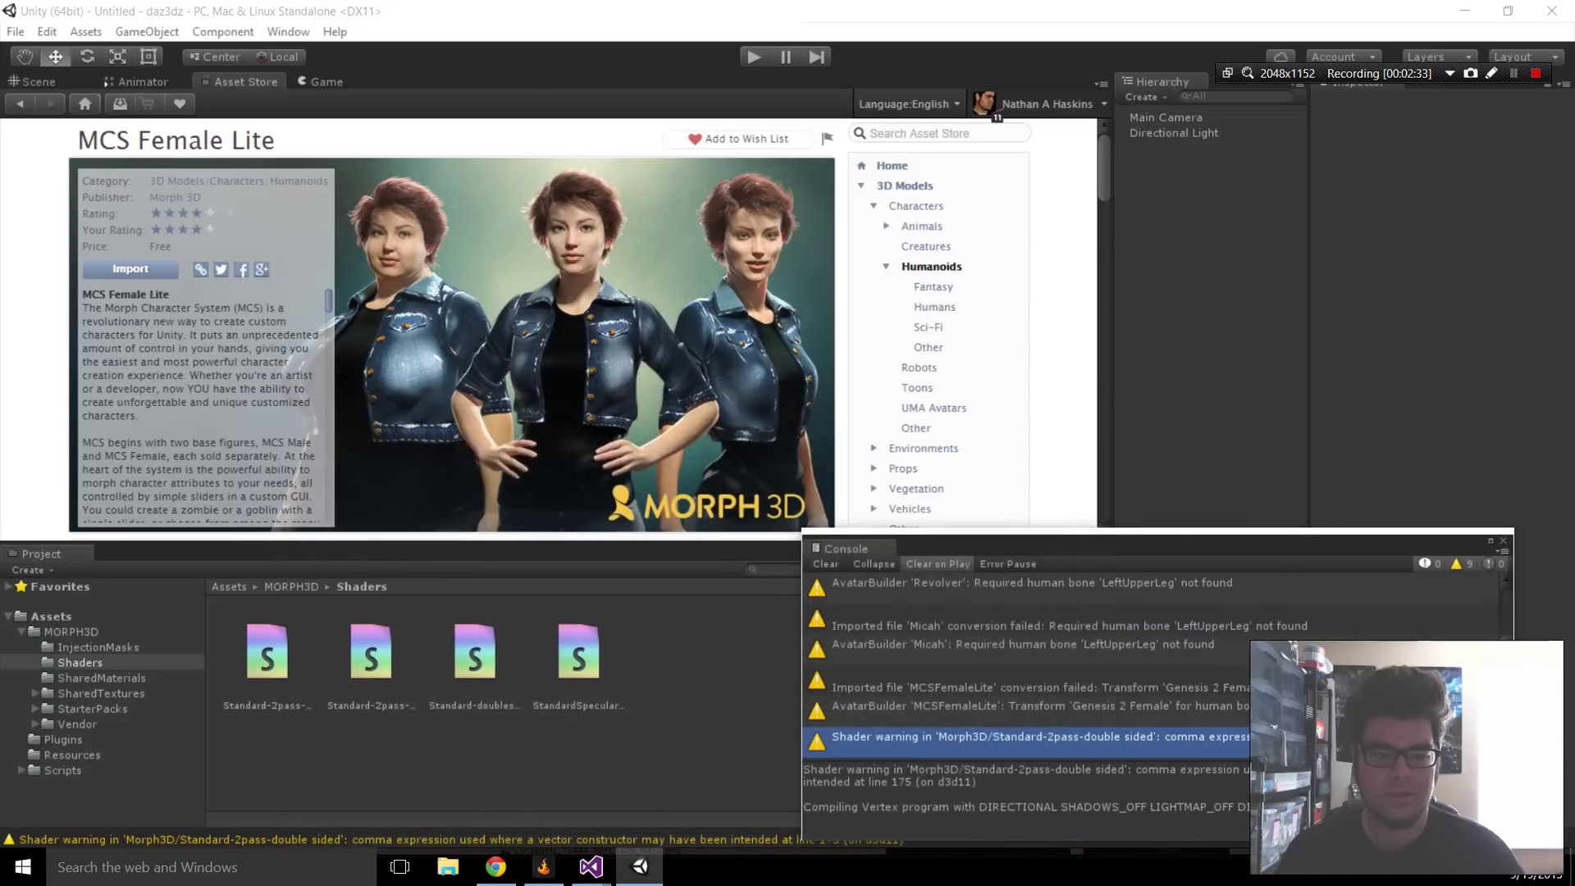
left_click_drag(870, 548, 361, 237)
left_click(648, 476)
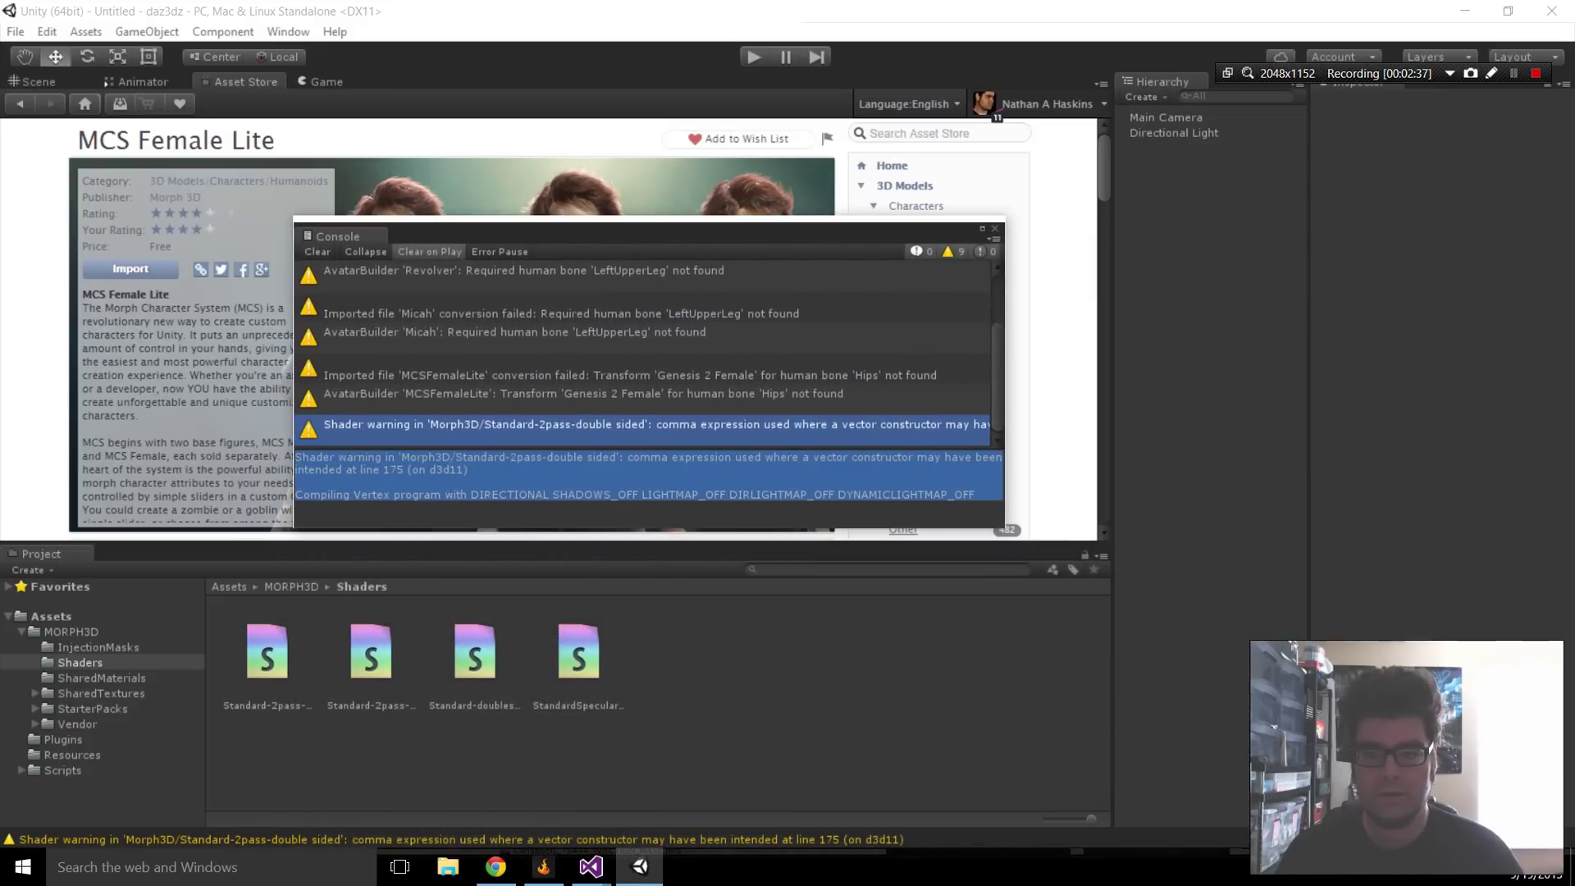
left_click(317, 252)
left_click_drag(361, 234, 624, 383)
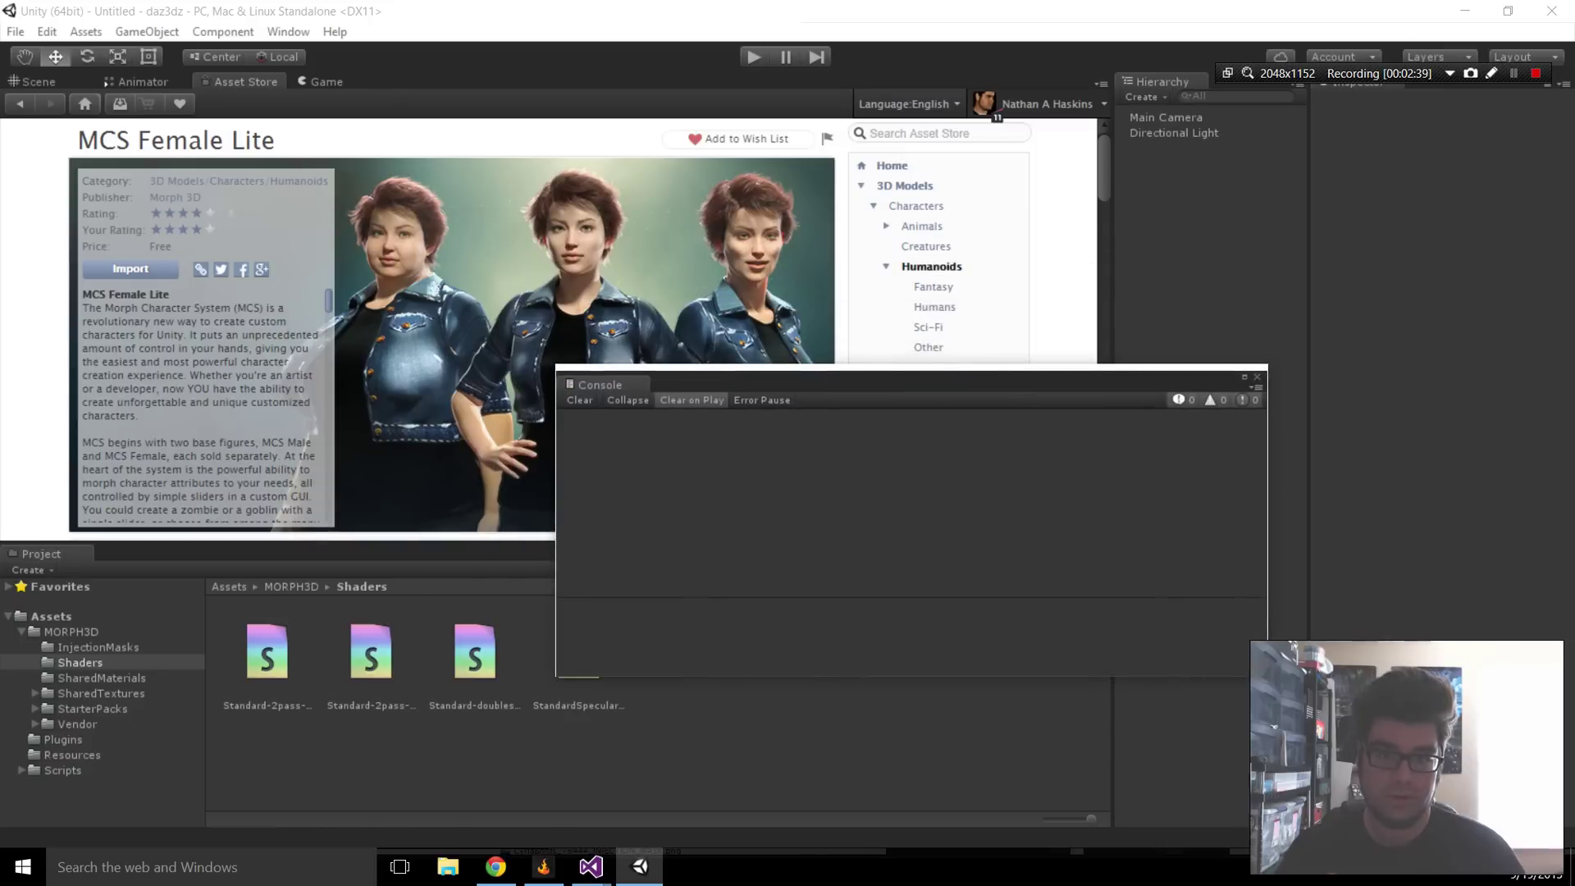
left_click(1257, 378)
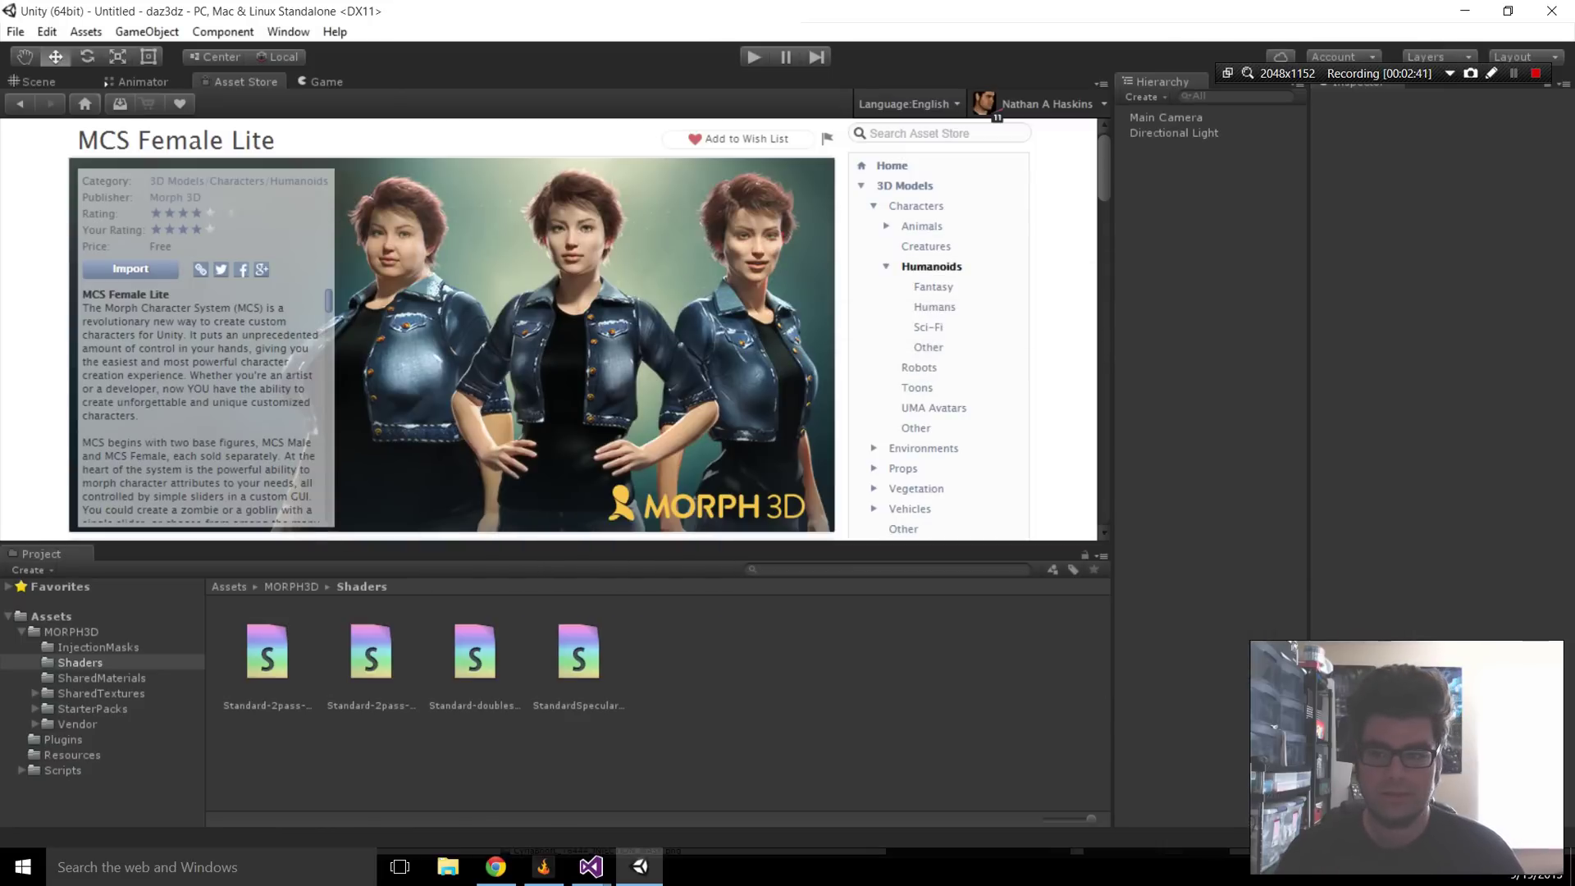
Return to the Scene view and reimport the MORPH3D folder in the project's assets
left_click(39, 82)
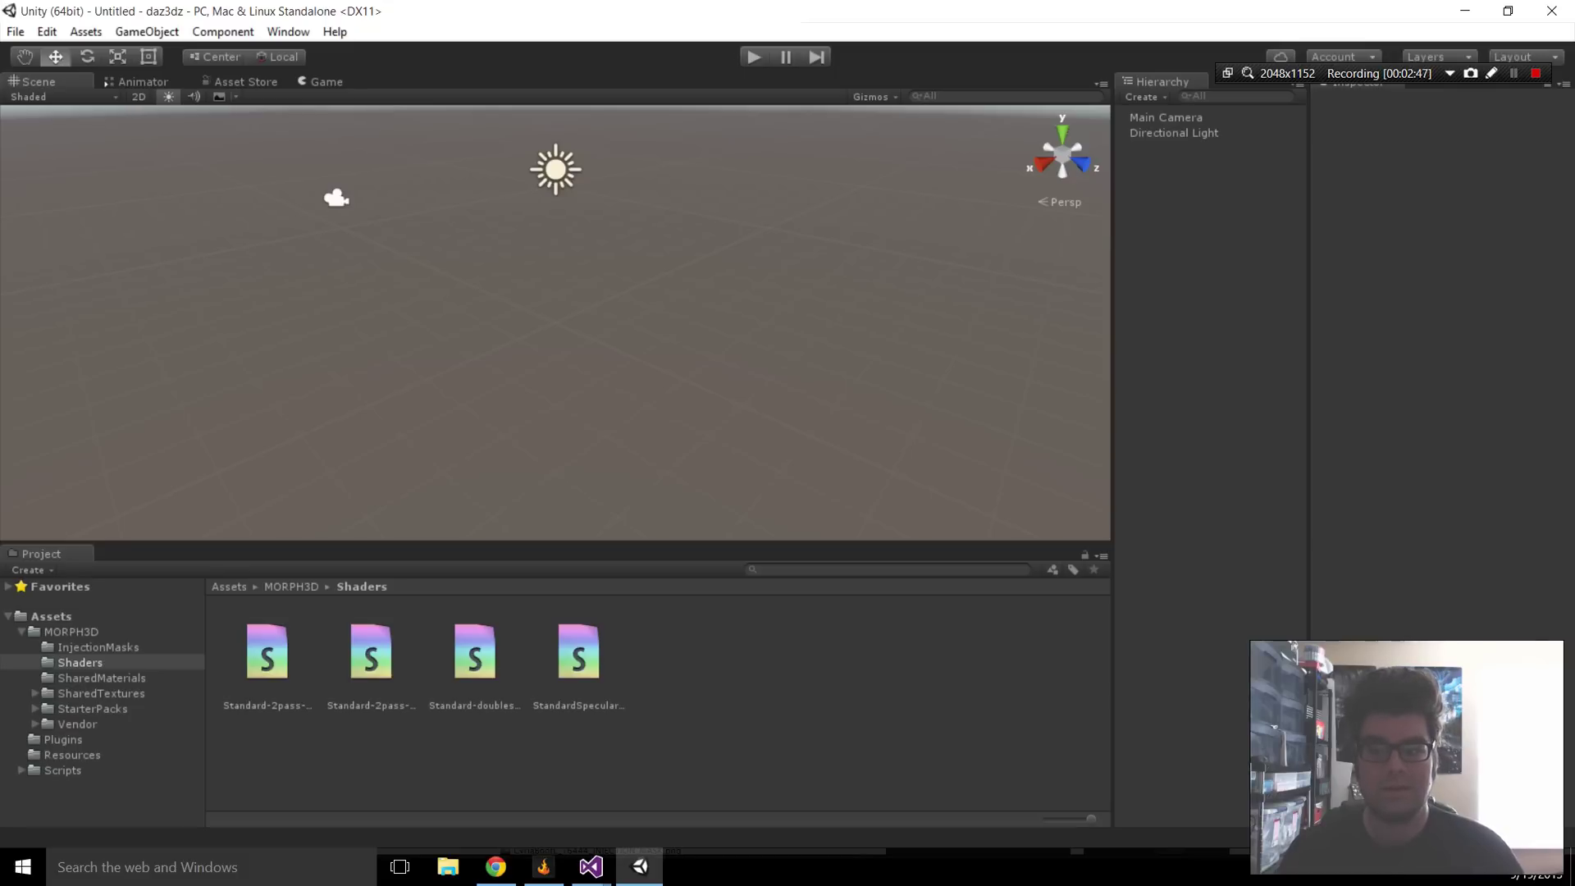
left_click(71, 632)
right_click(76, 635)
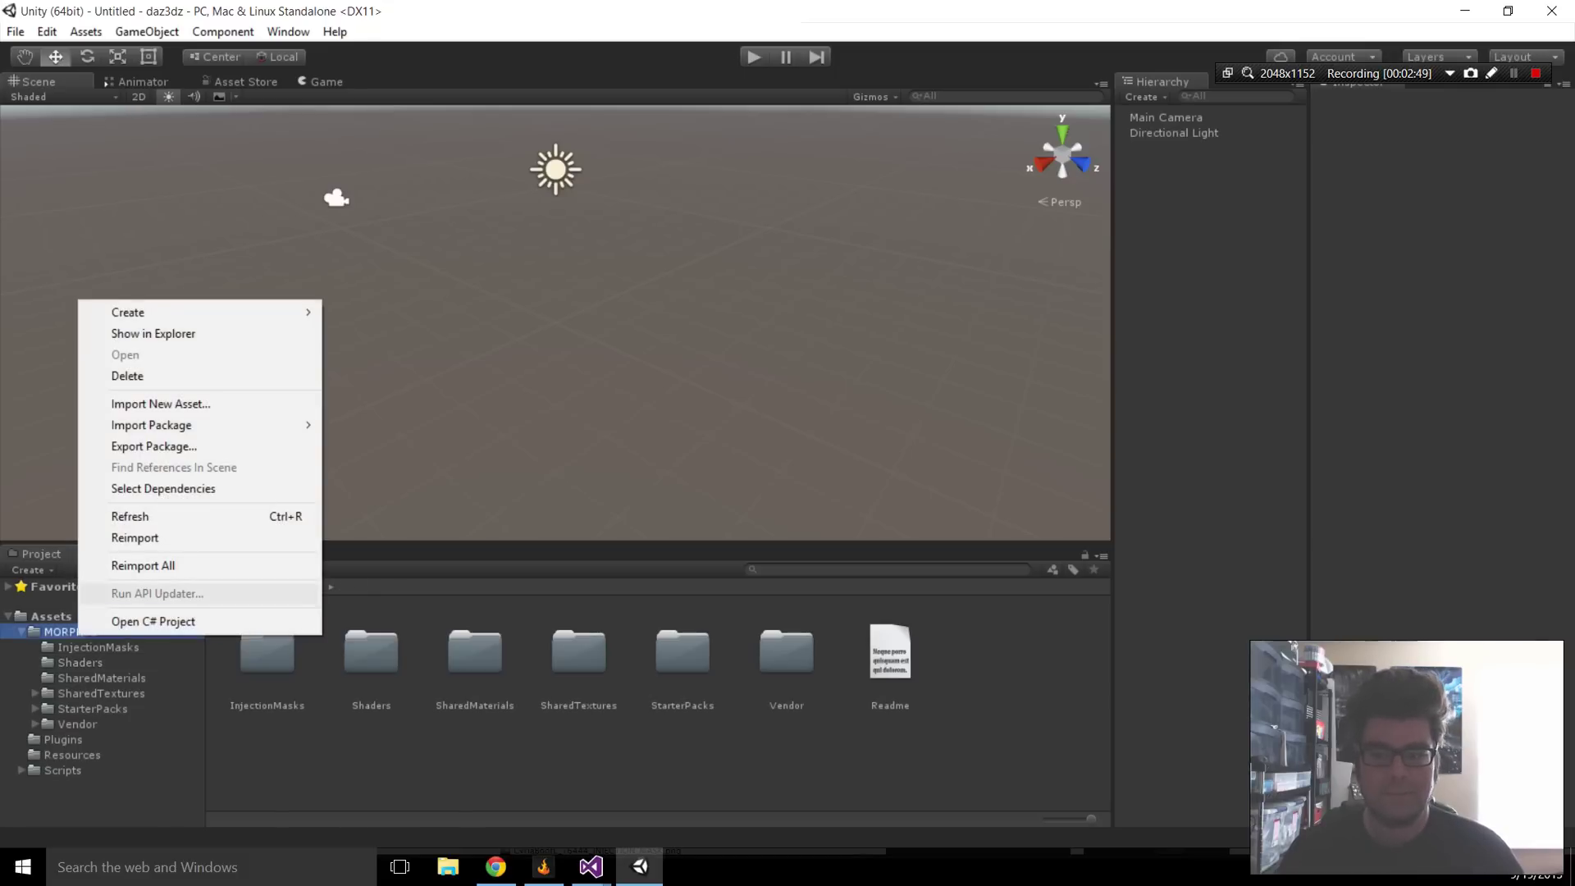
left_click(52, 617)
left_click(72, 632)
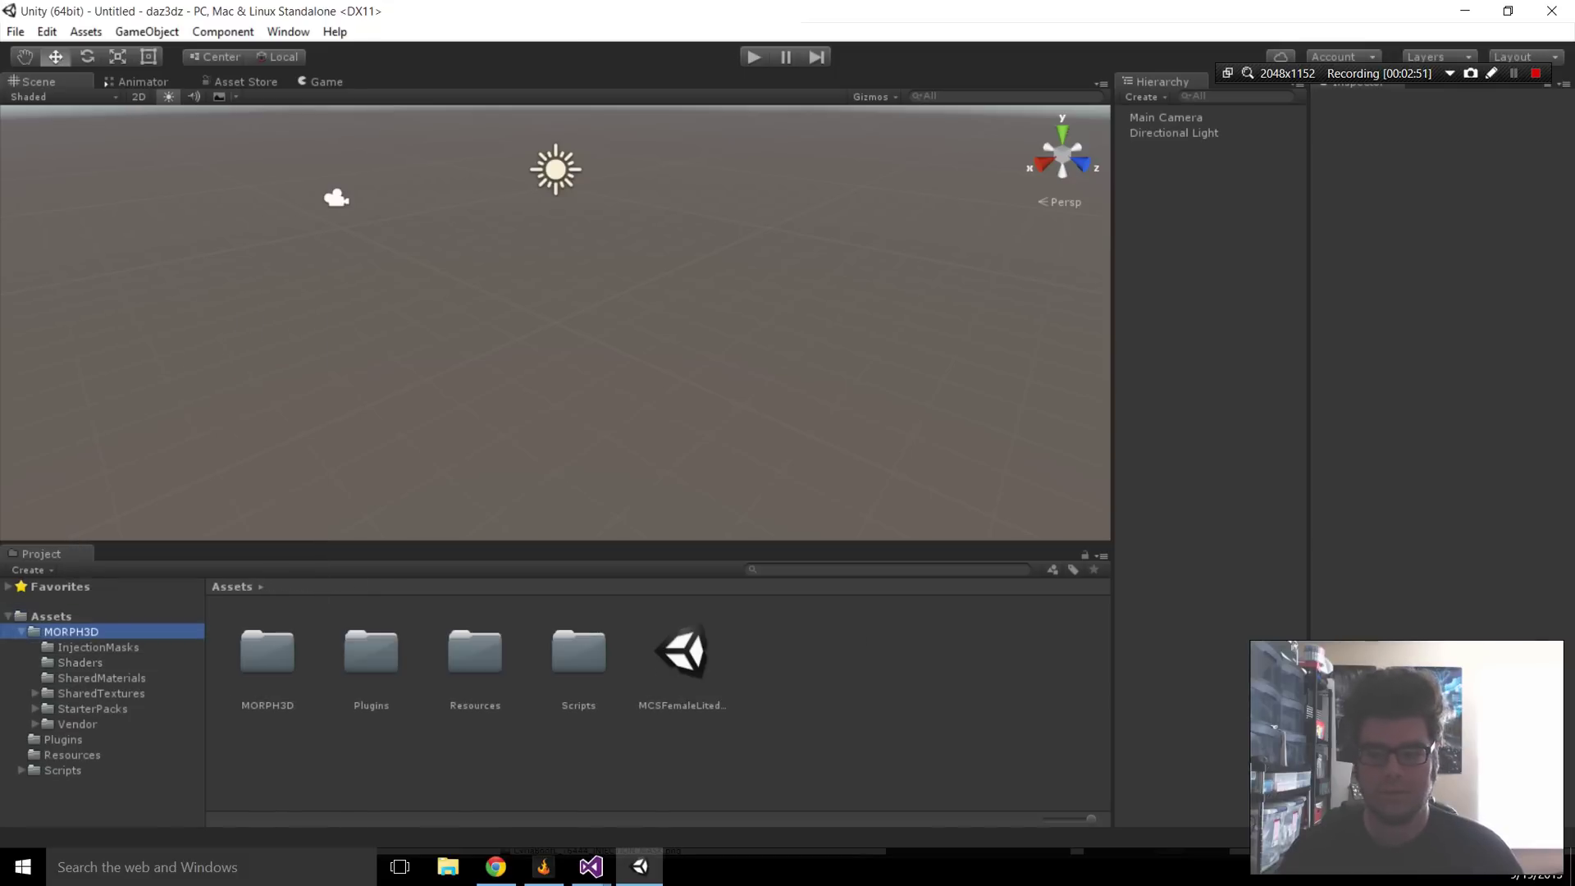
right_click(72, 632)
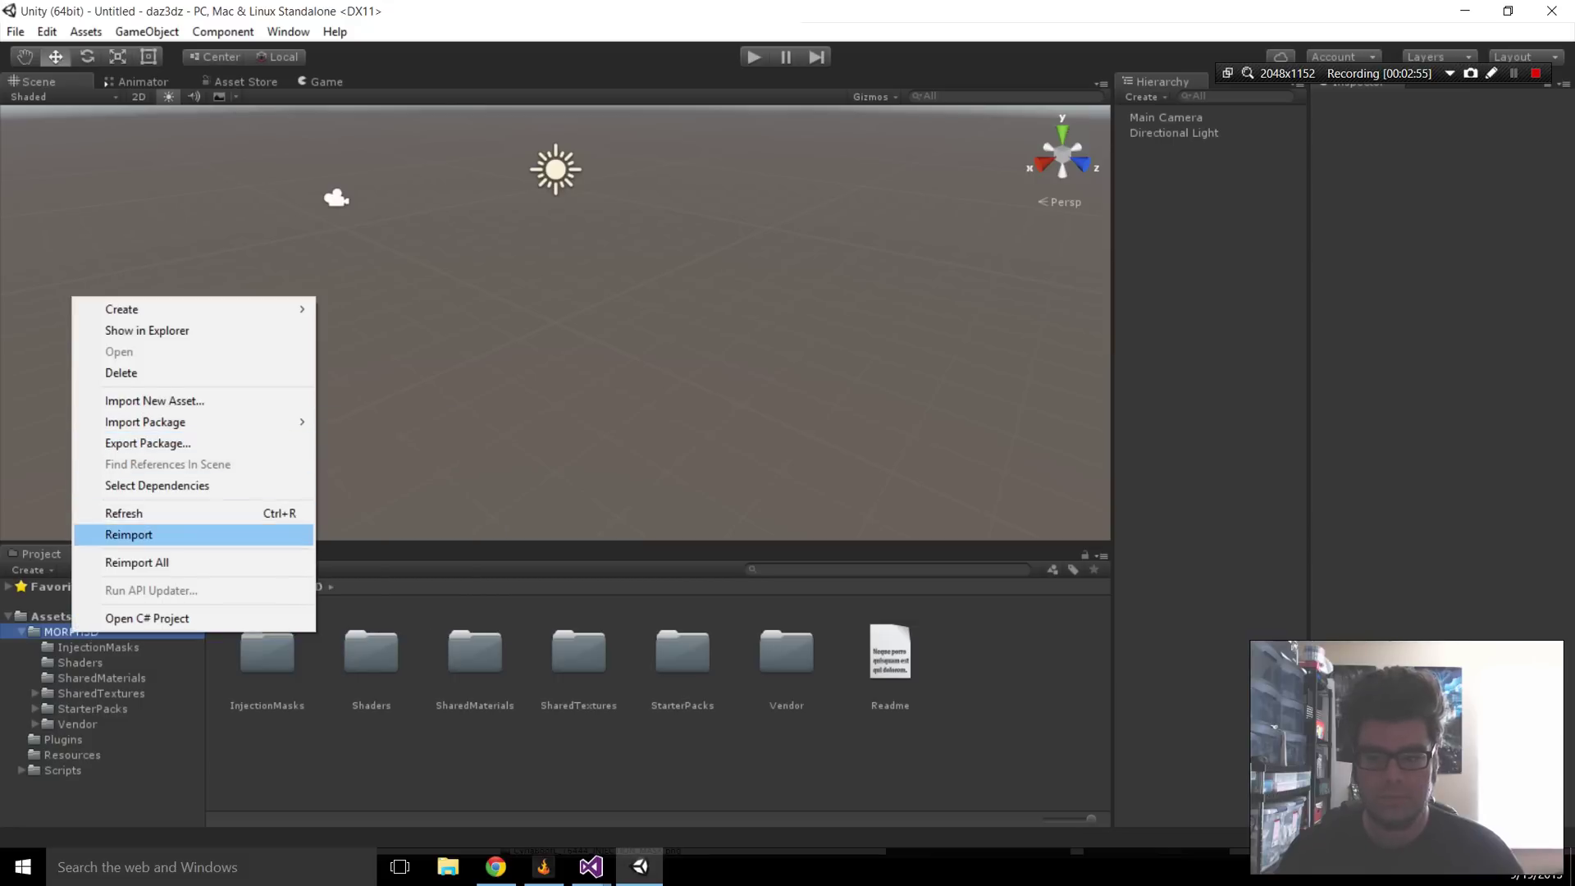
left_click(129, 534)
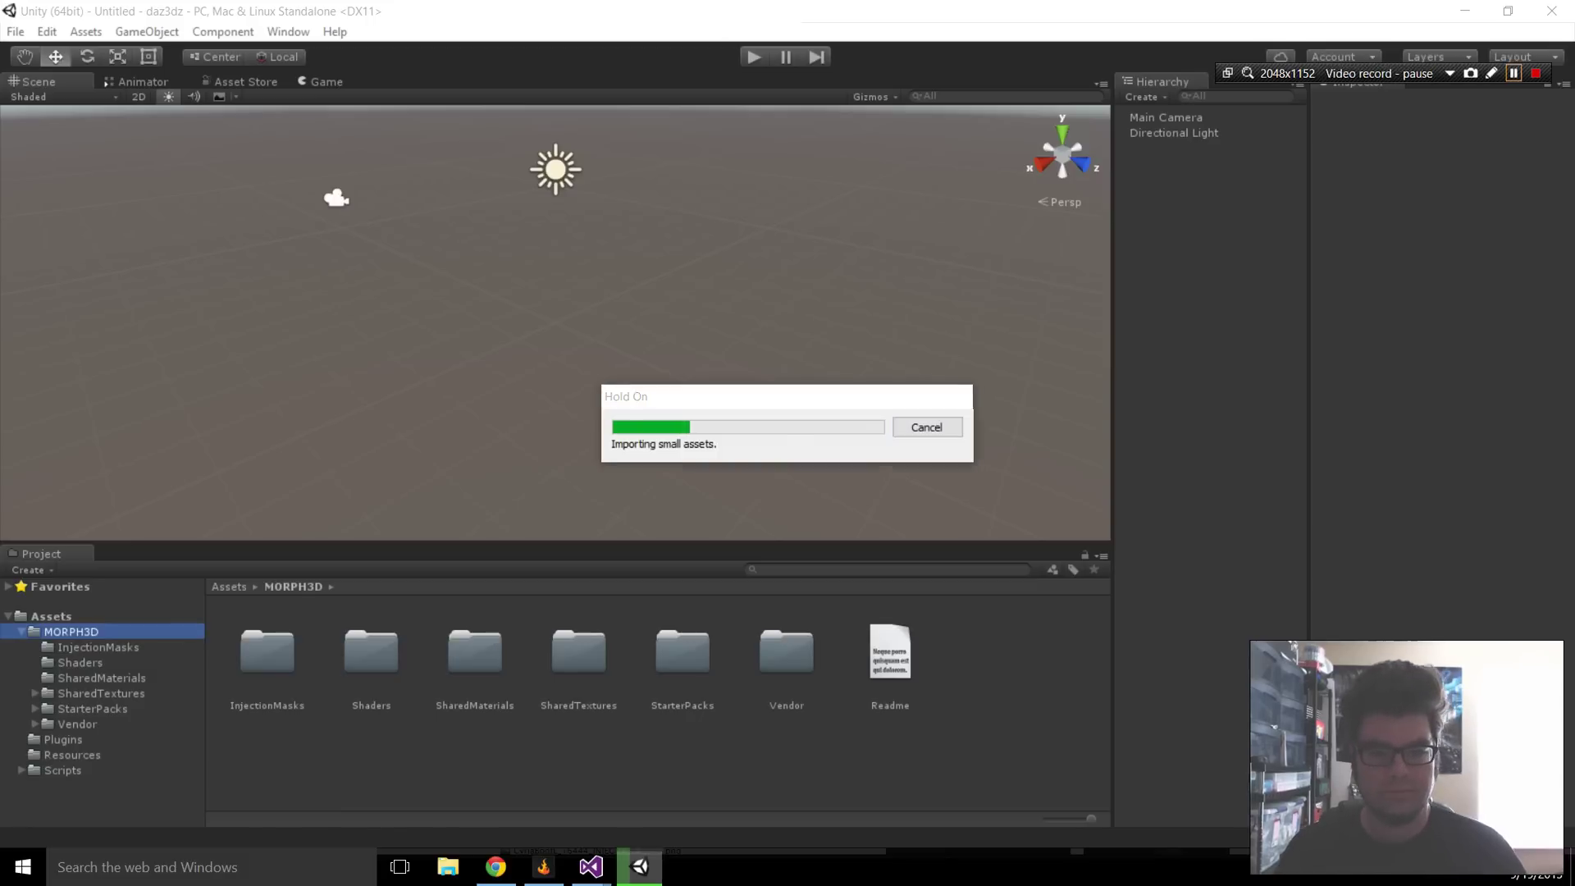
key("shift+F12")
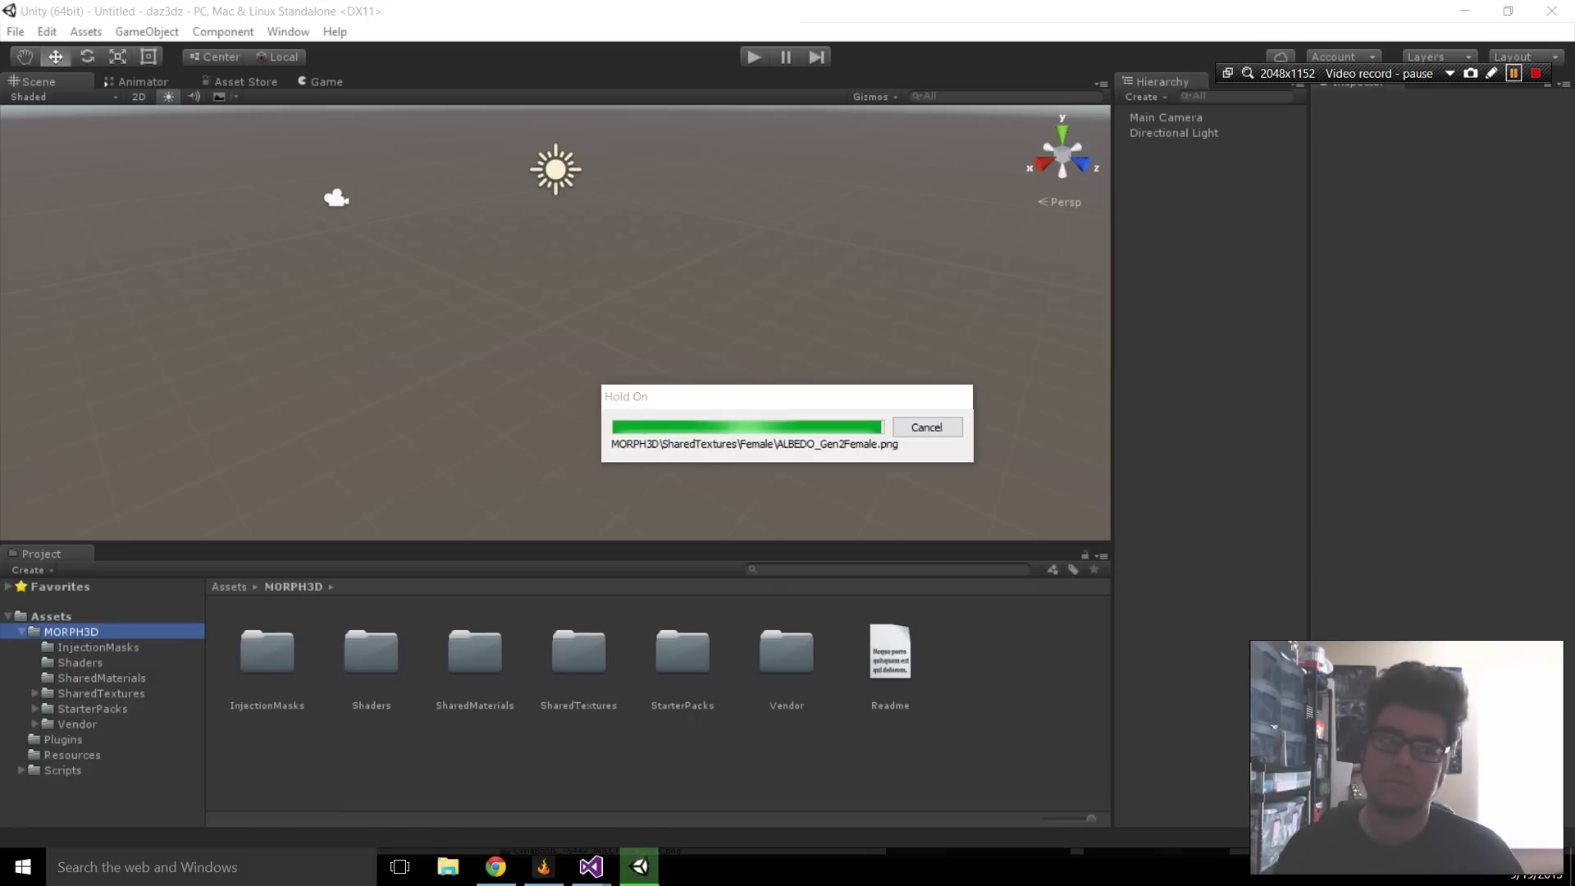
key("shift+F12")
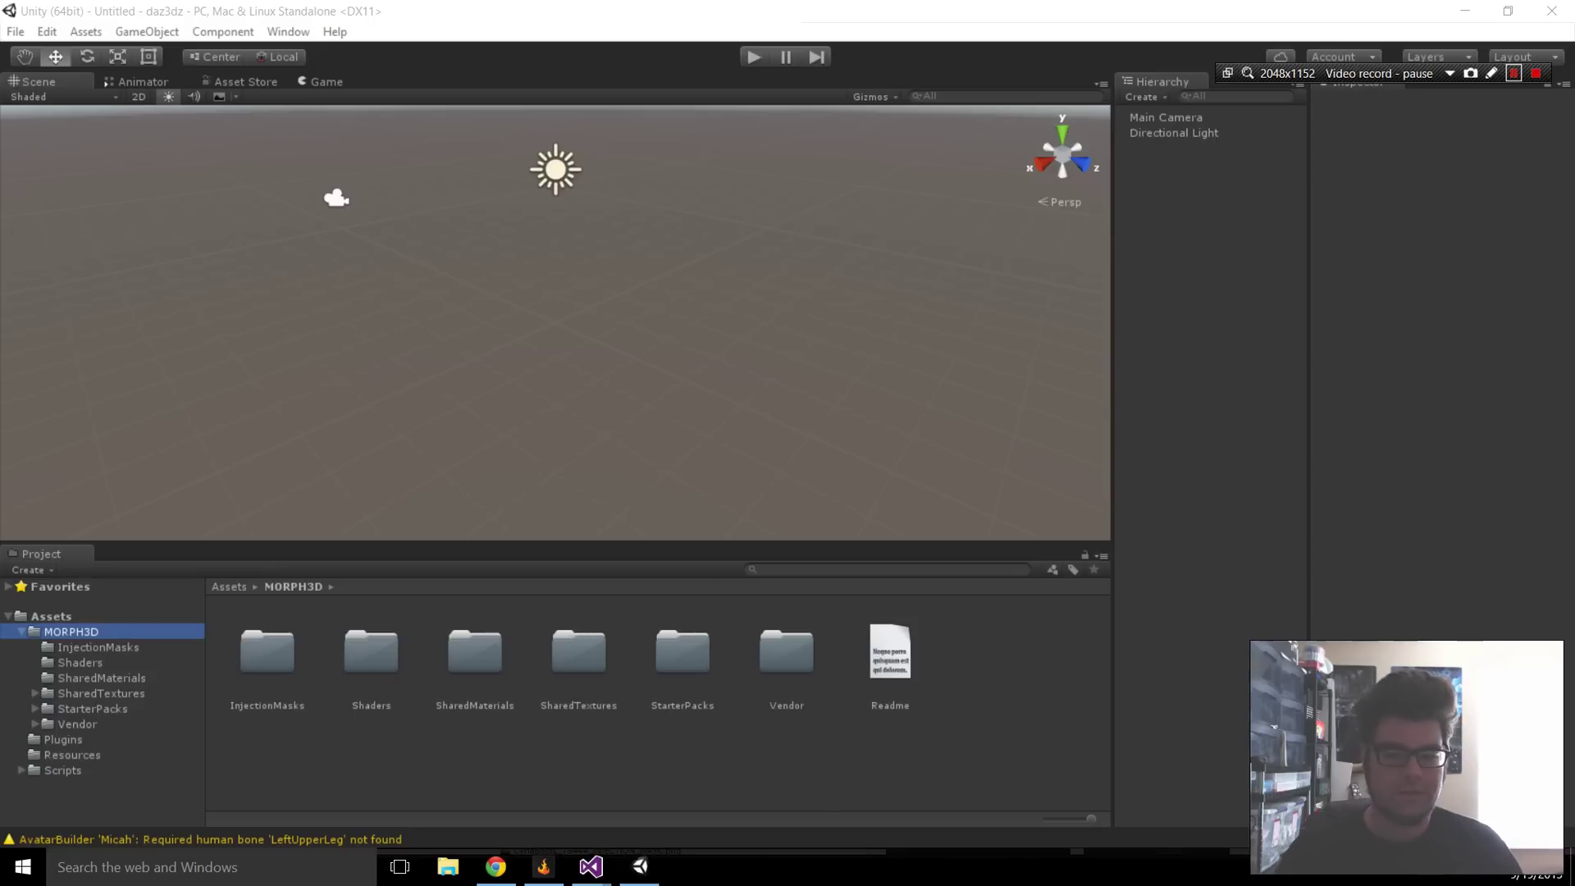
key("shift+F12")
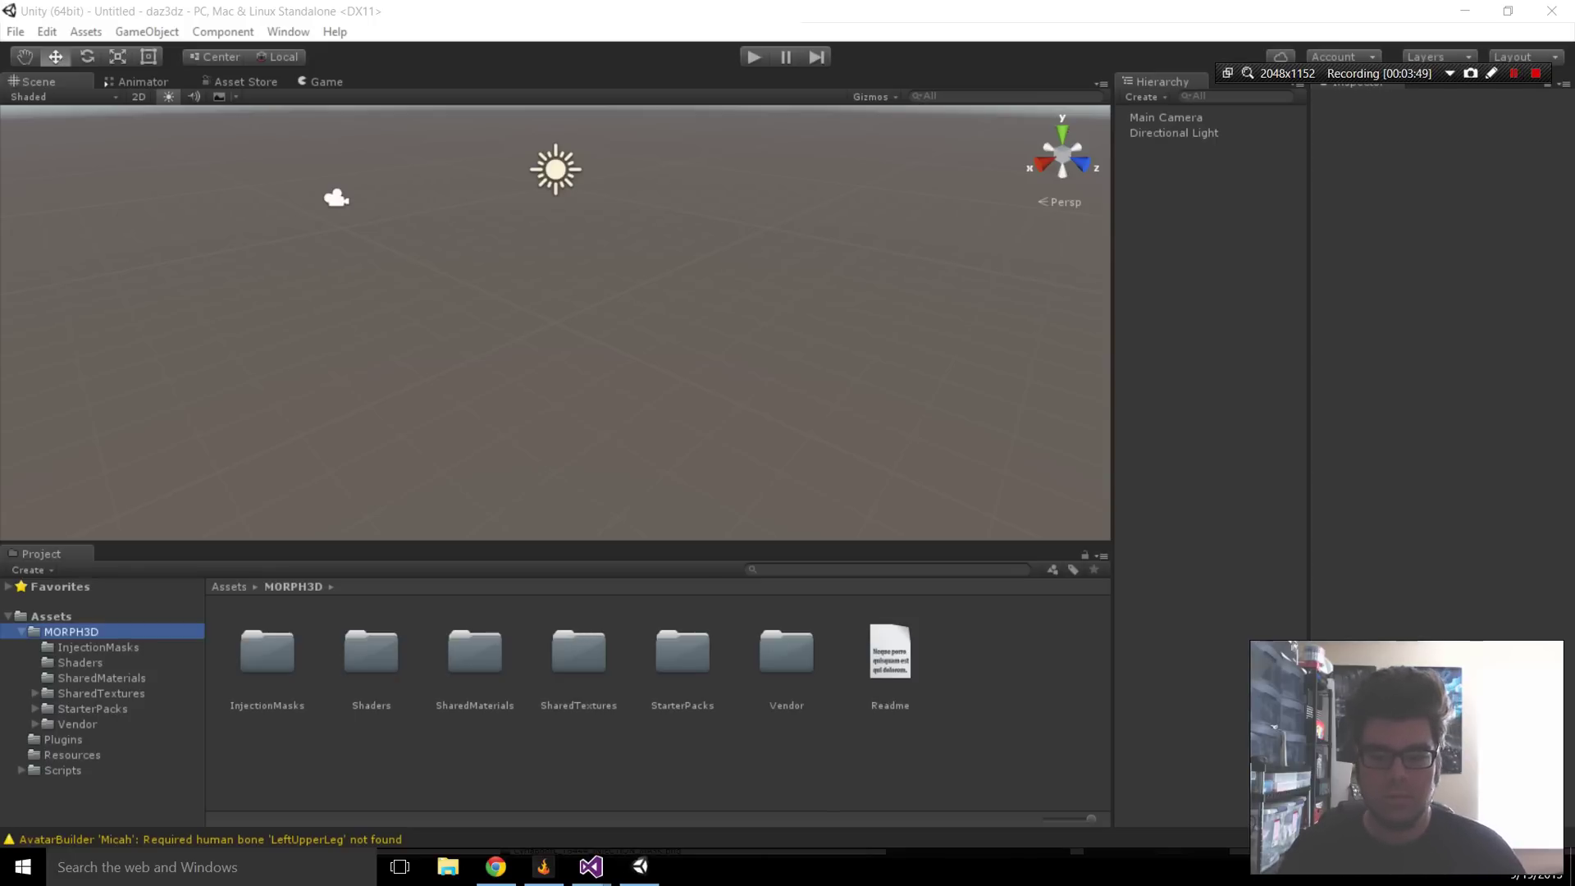
Open the Console from the AvatarBuilder warning, clear all its messages and close the Console window
left_click(210, 840)
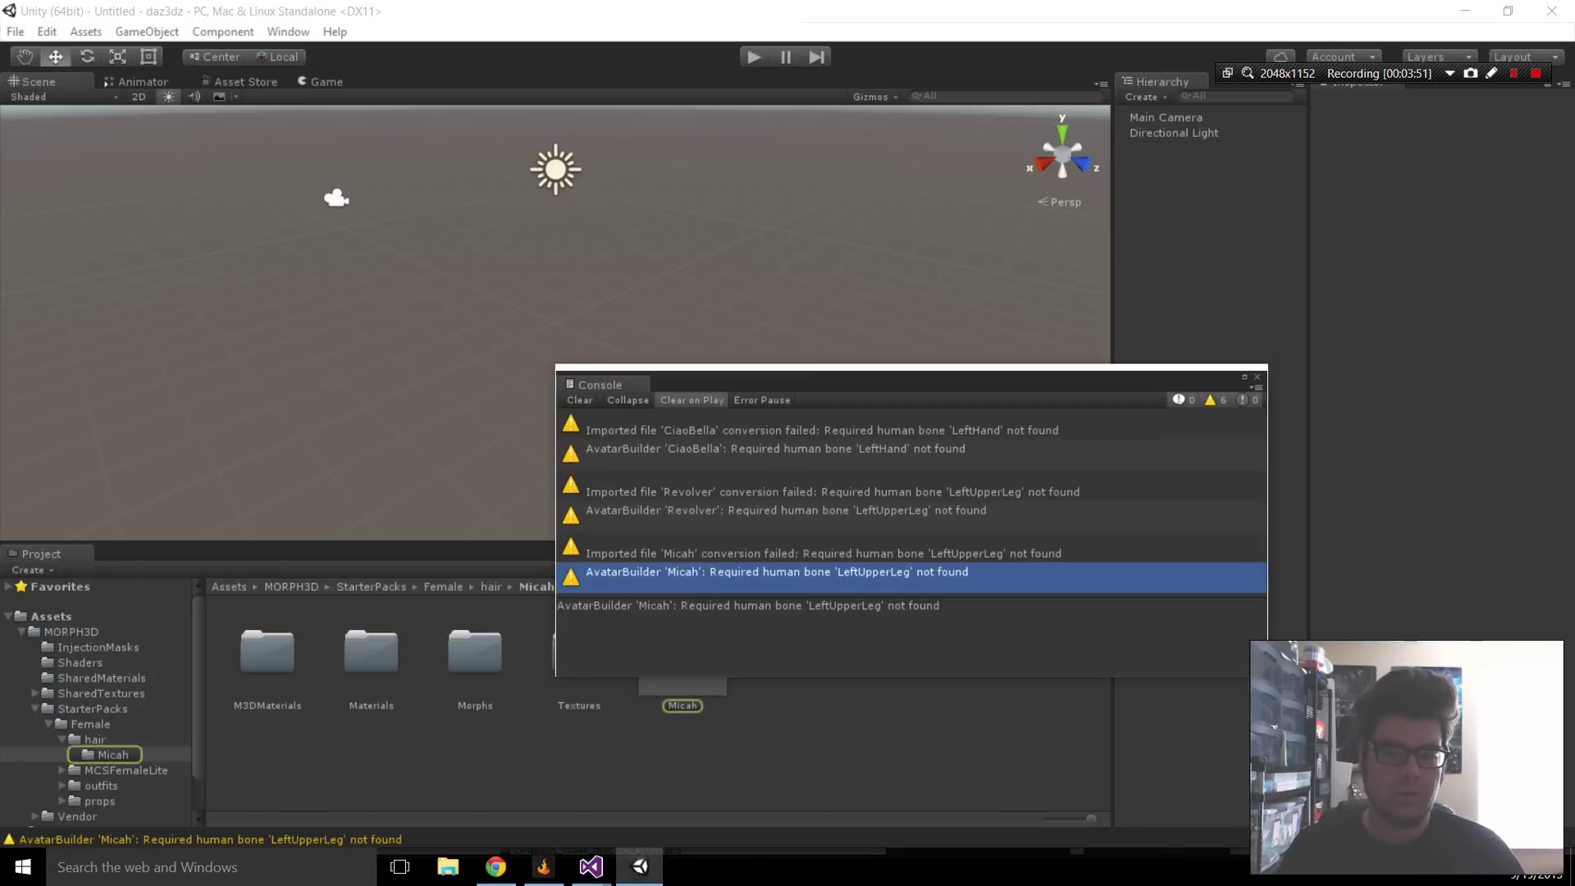
left_click(579, 399)
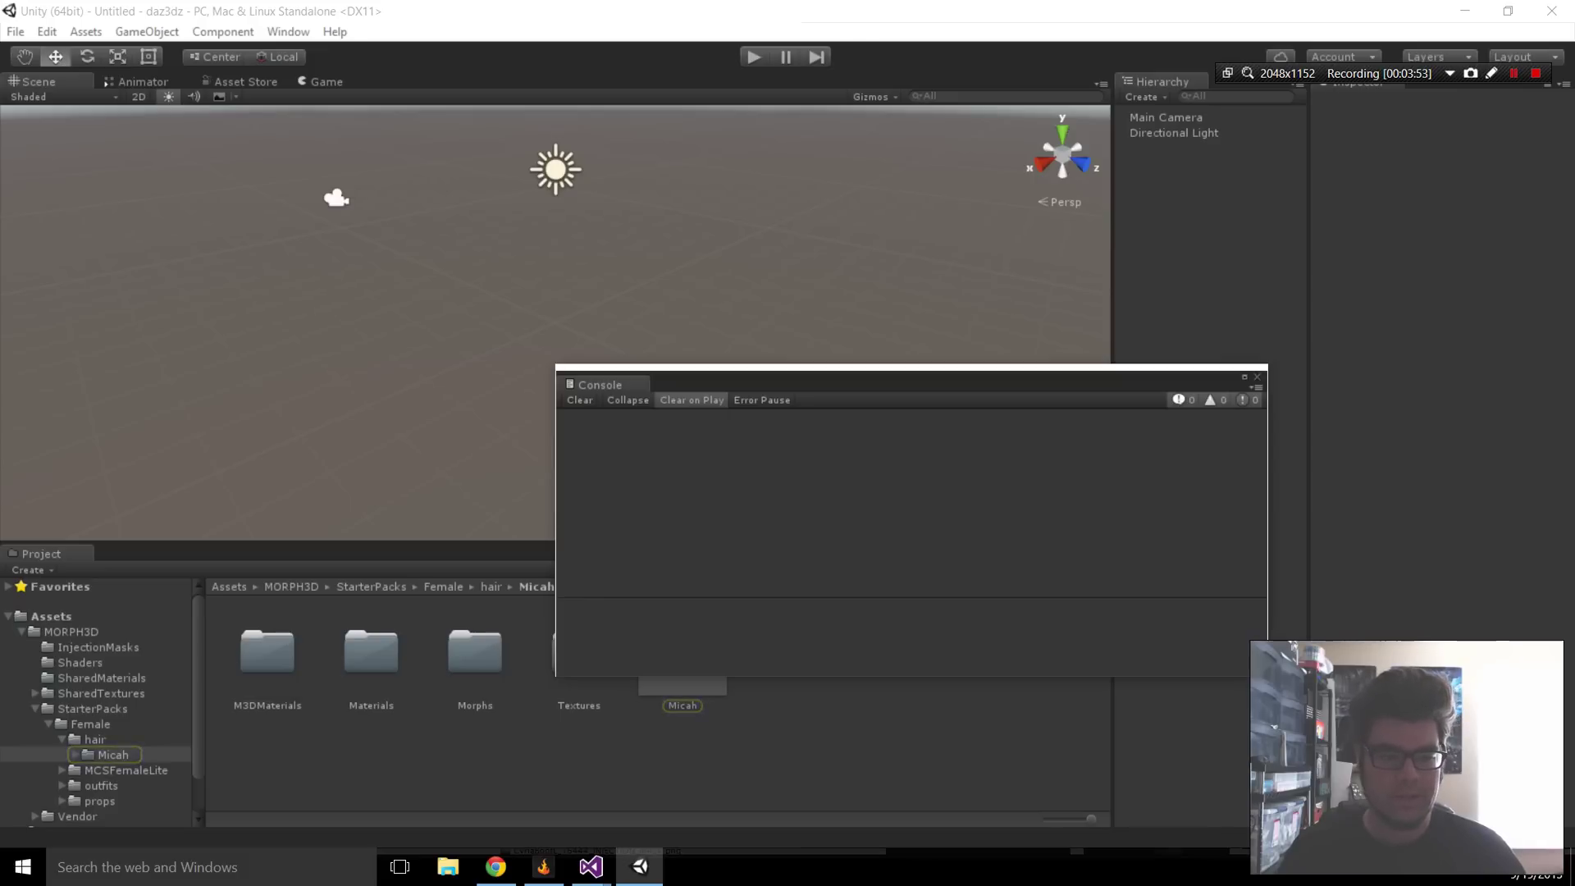
left_click(1257, 377)
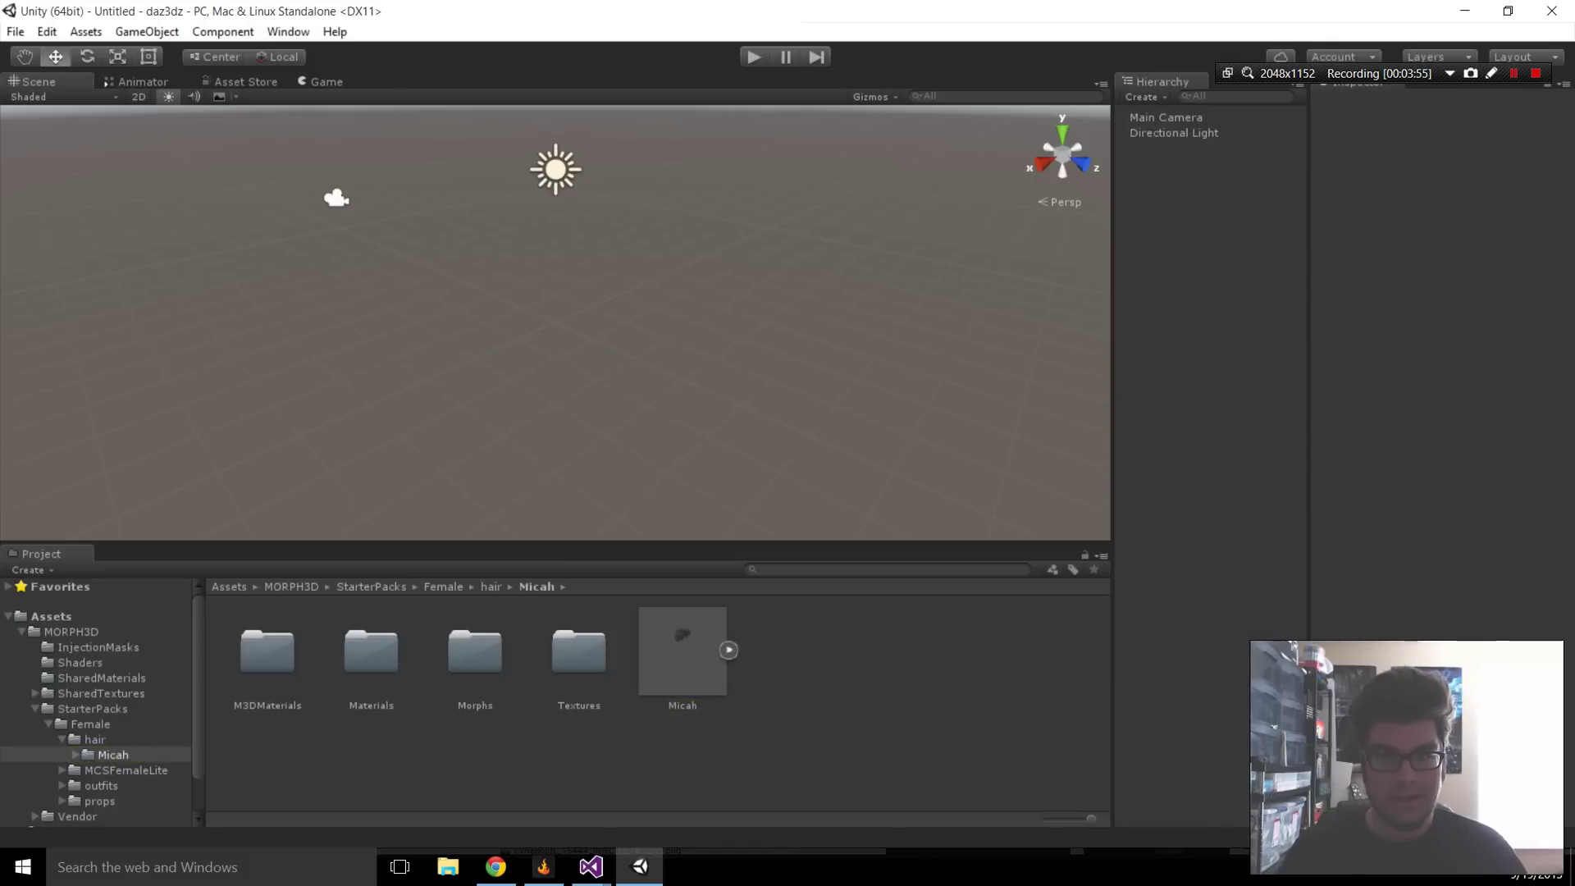
Save the scene as default in the project's Assets folder, and save the project
left_click(15, 32)
left_click(62, 102)
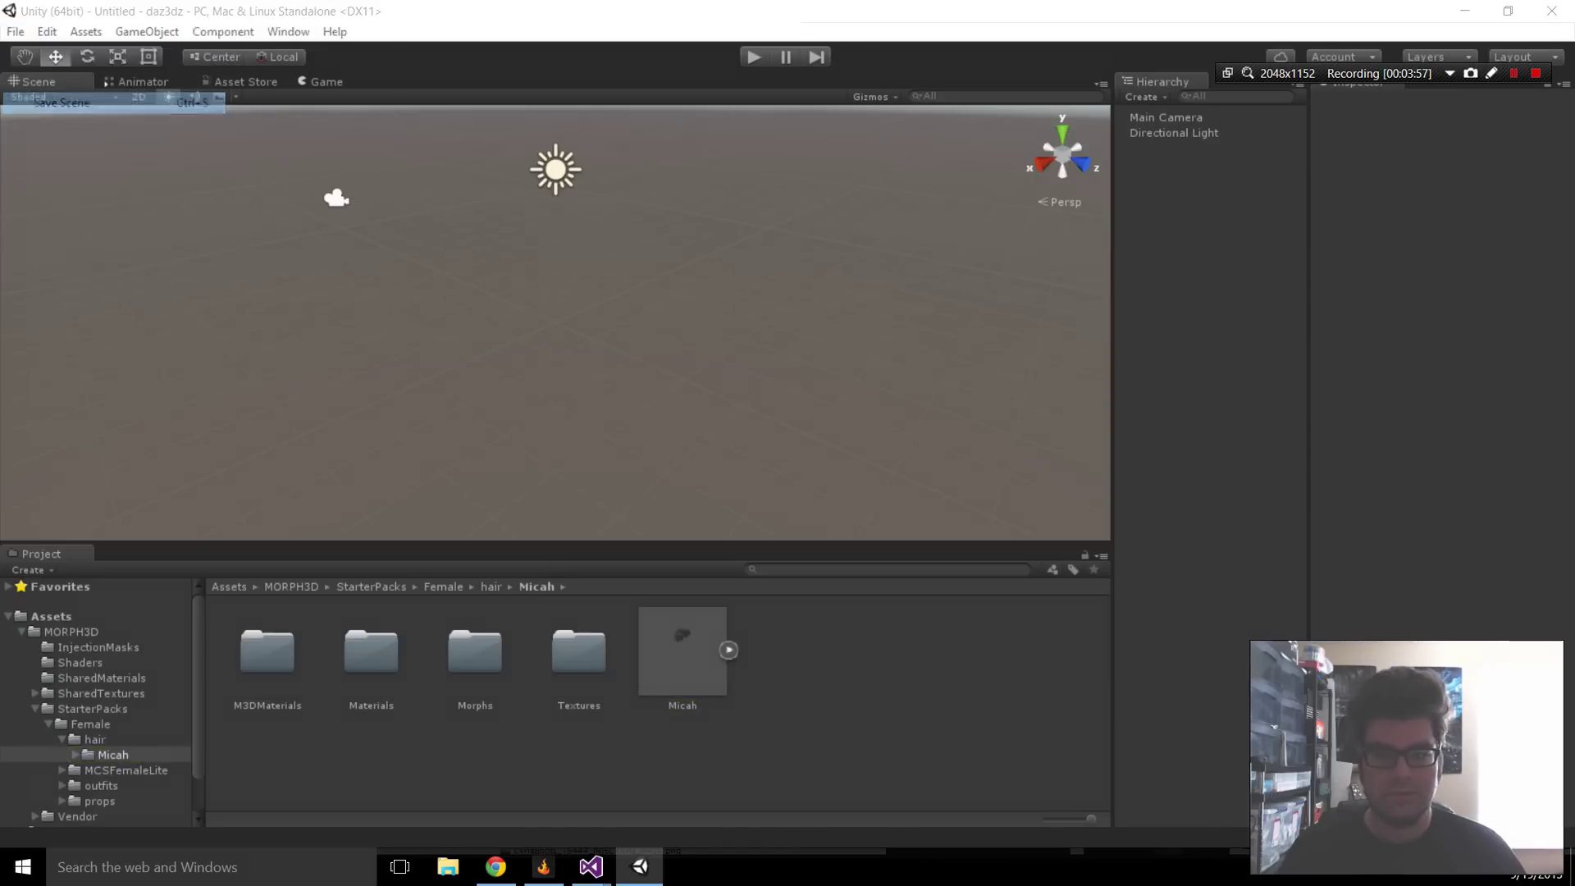
type("default")
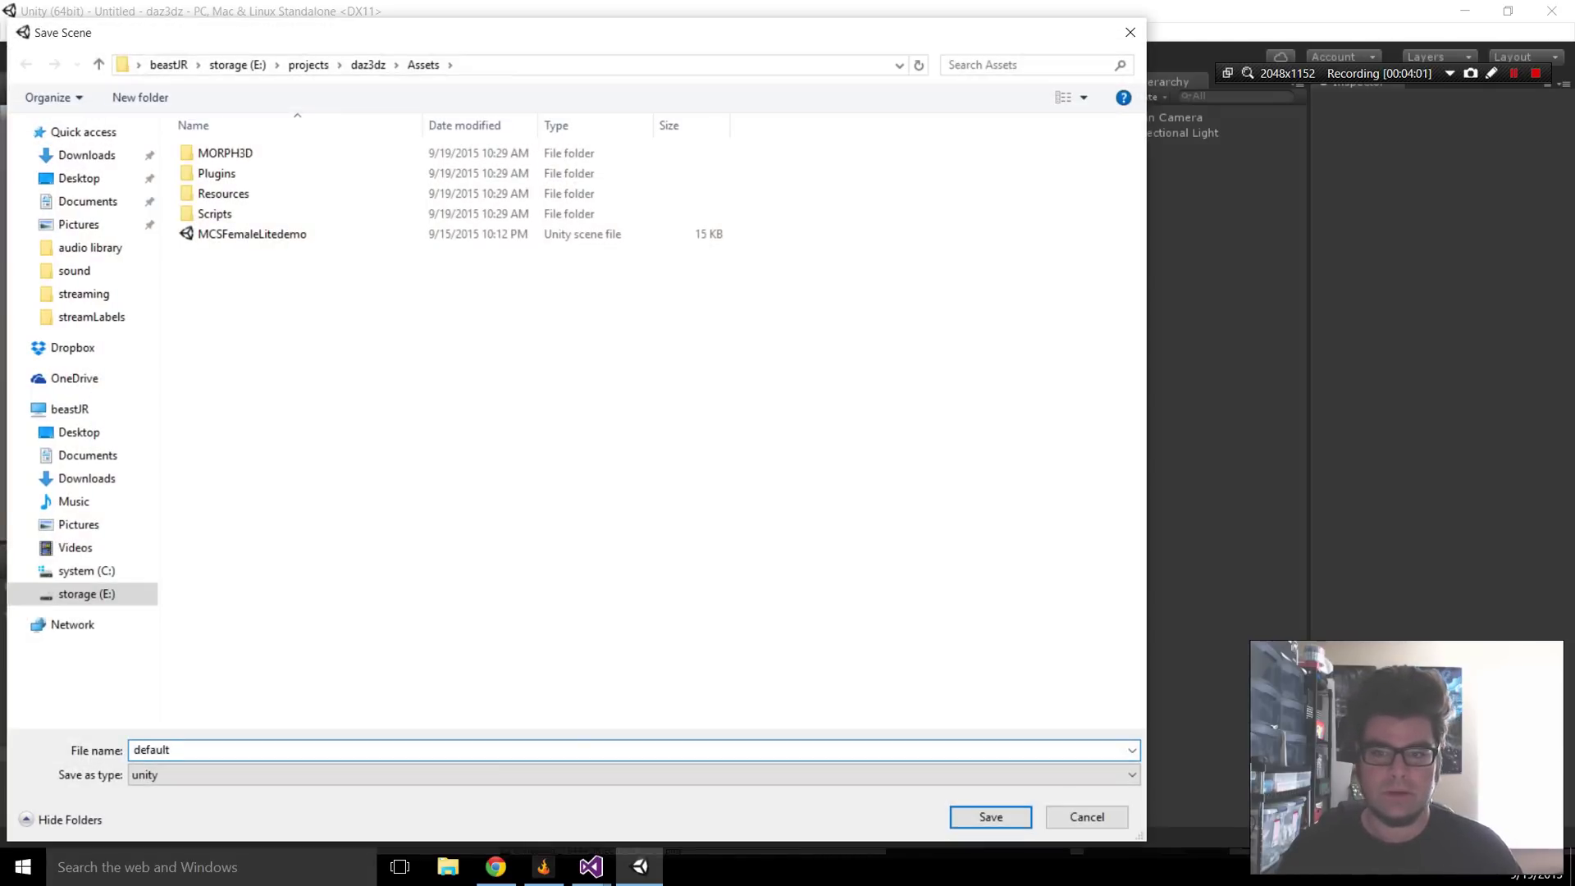
key("Return")
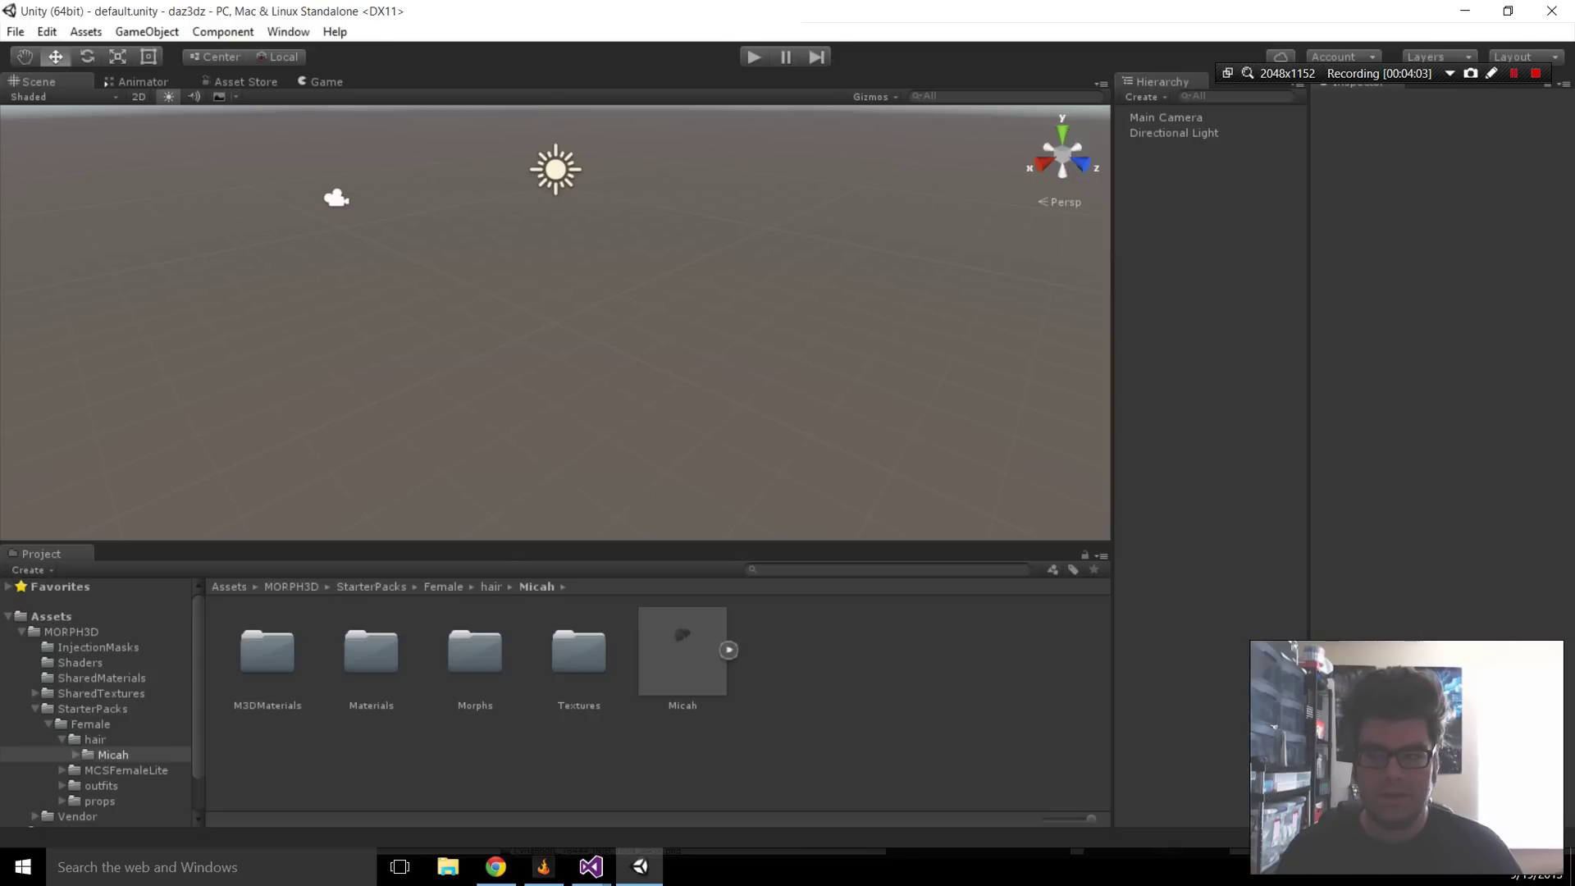
left_click(15, 32)
left_click(70, 194)
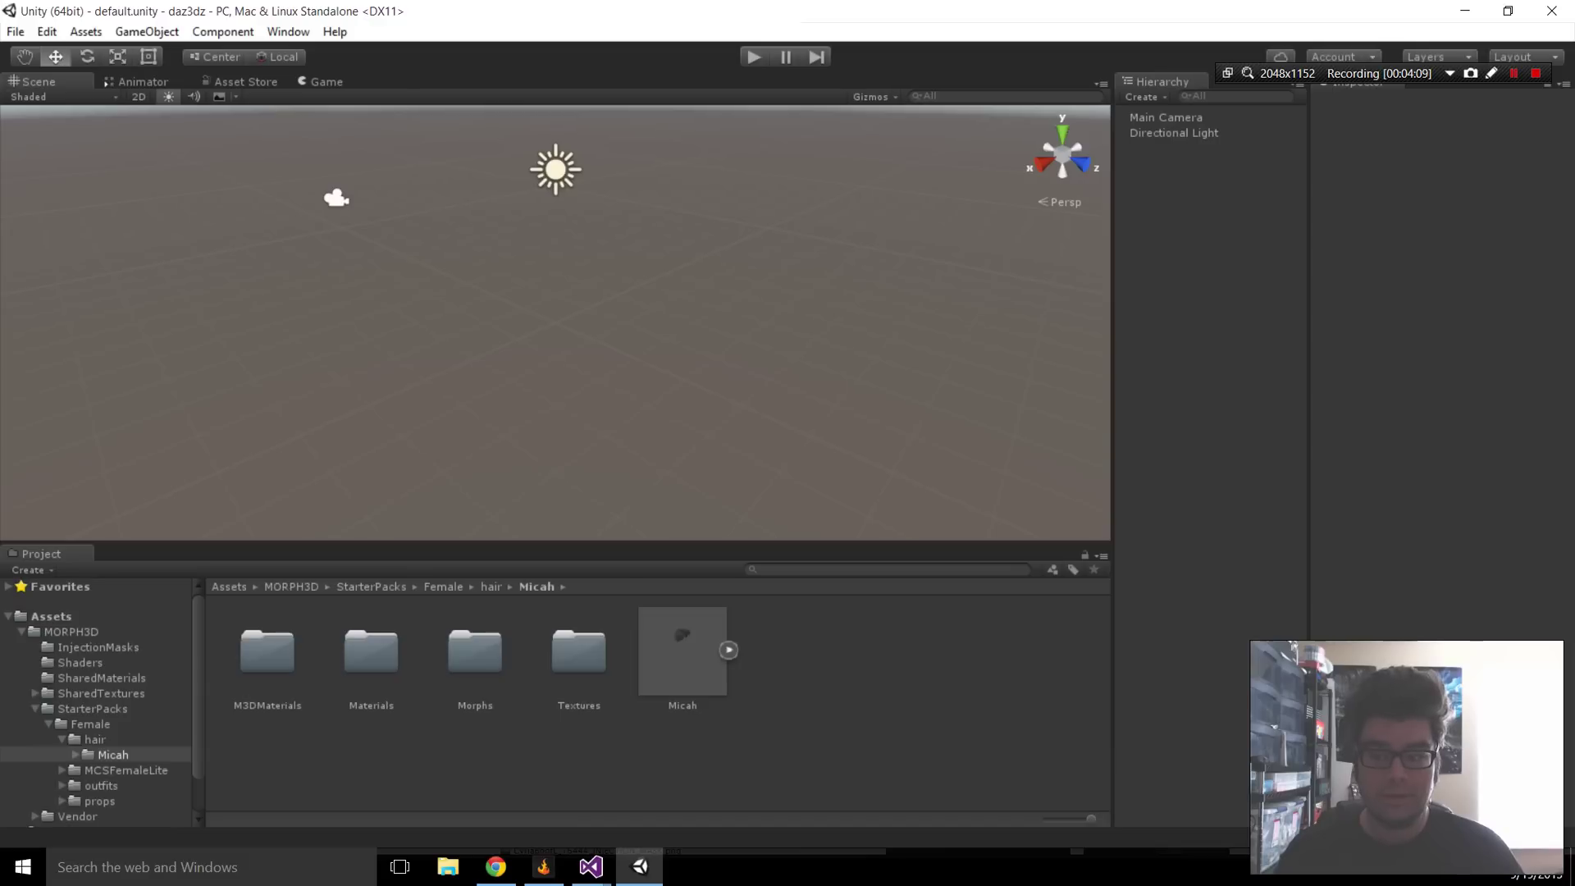
Open the MCSFemaleLite folder inside MORPH3D/StarterPacks/Female in the project's assets
left_click(35, 709)
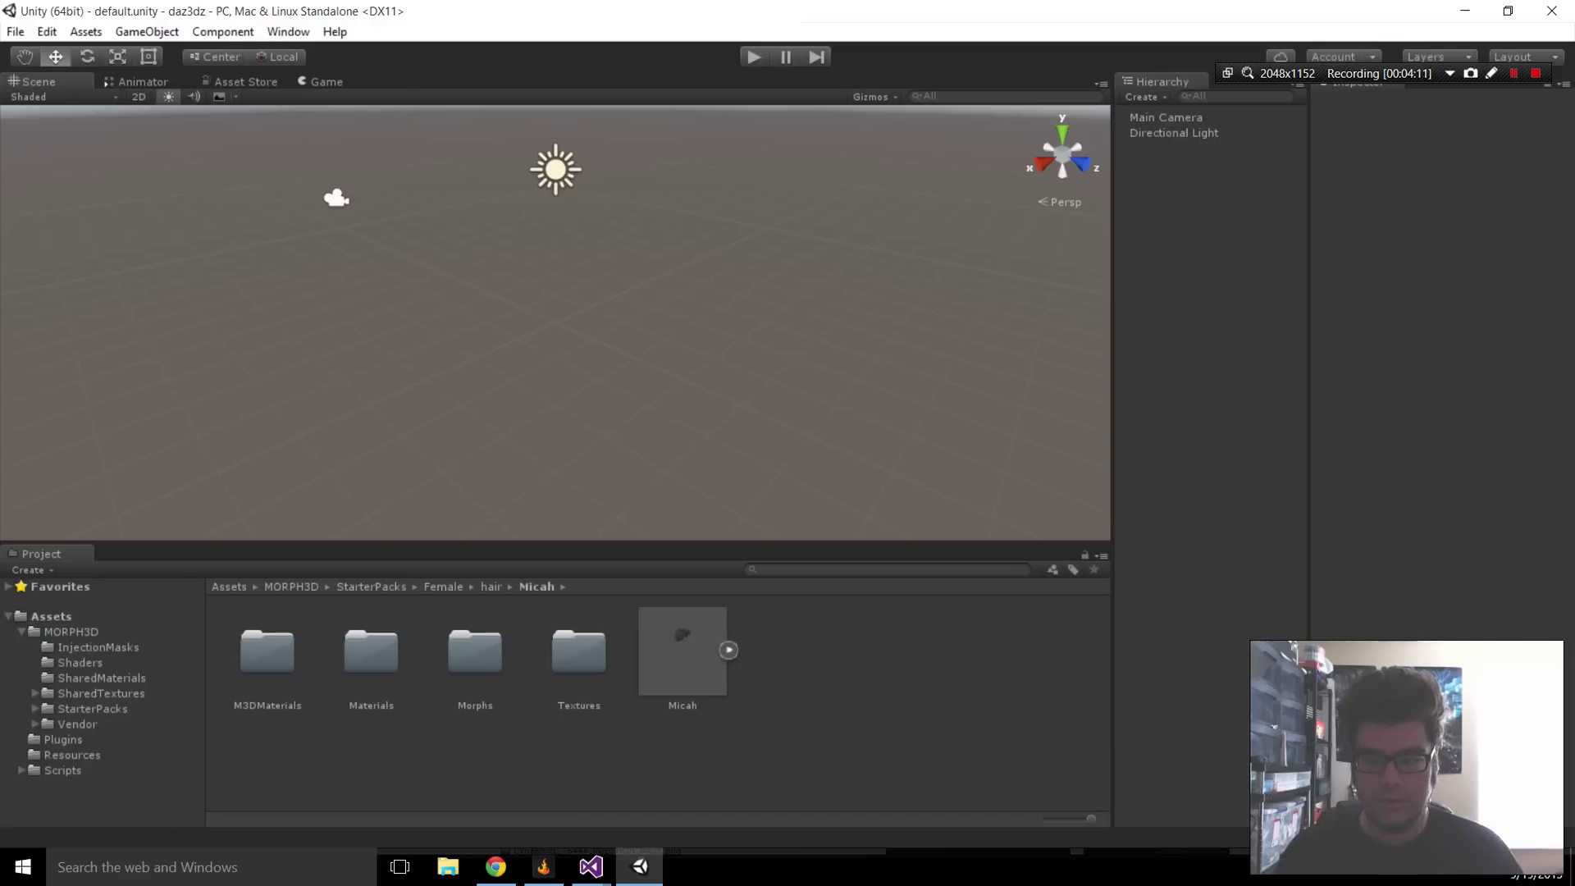
left_click(51, 617)
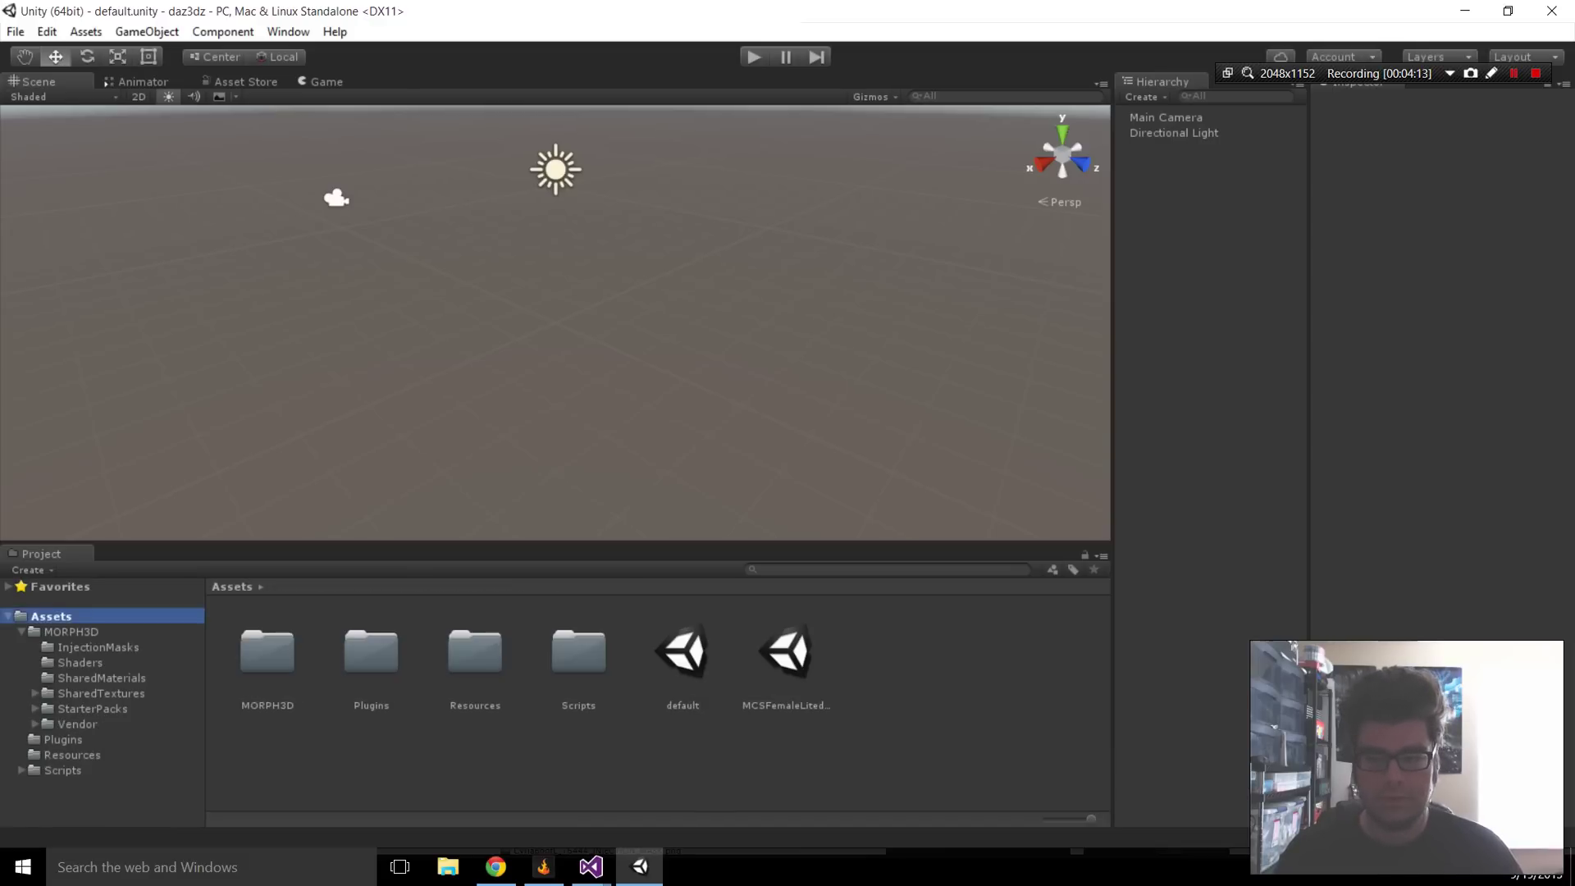
left_click(71, 632)
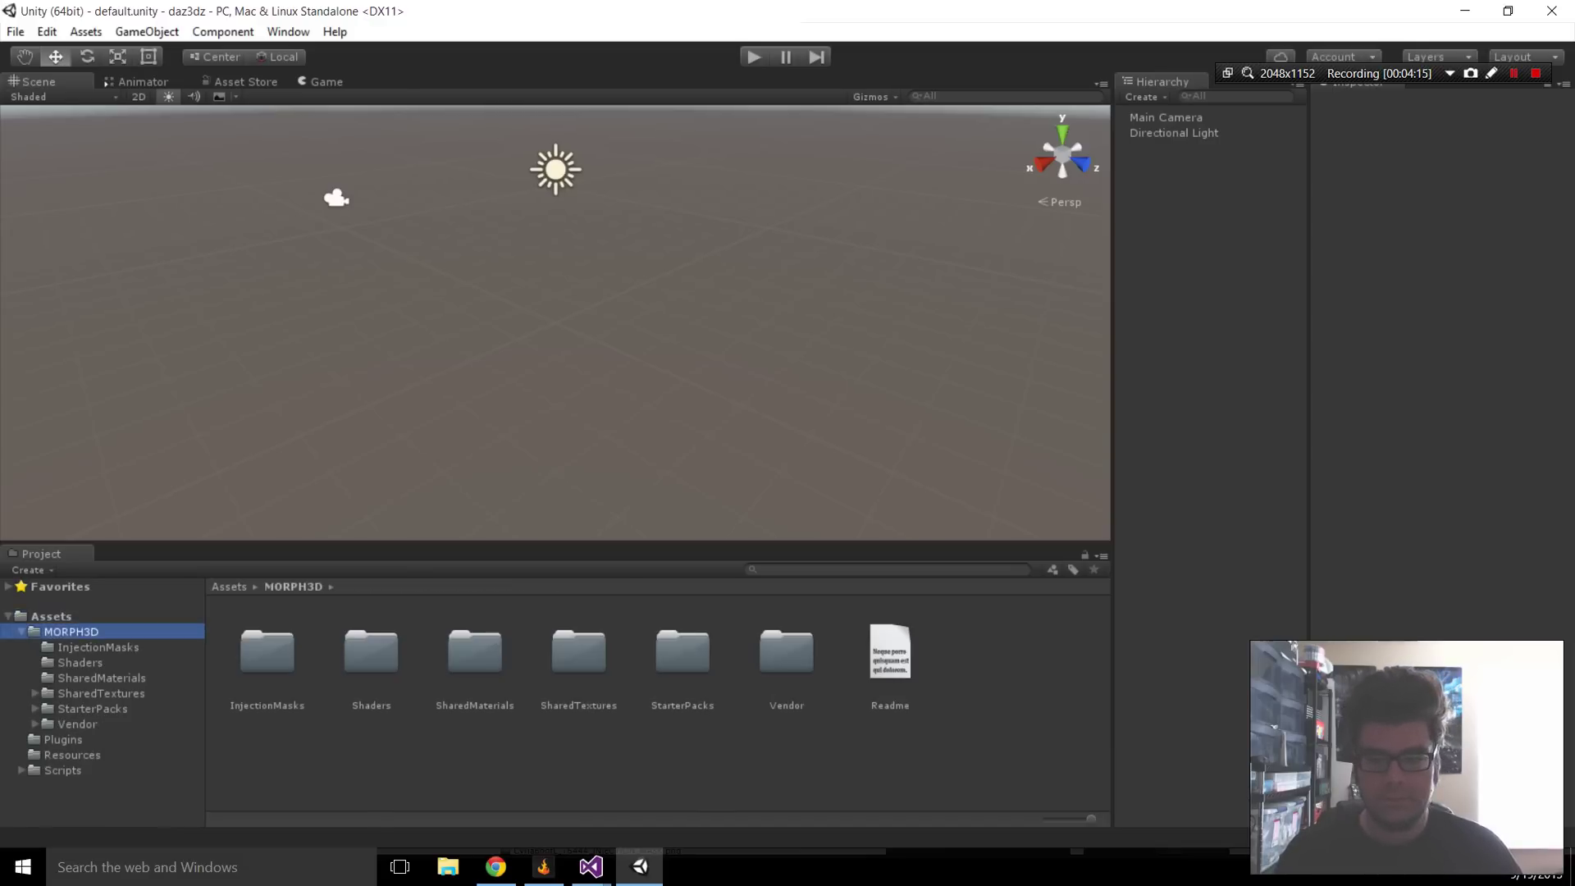
double_click(682, 656)
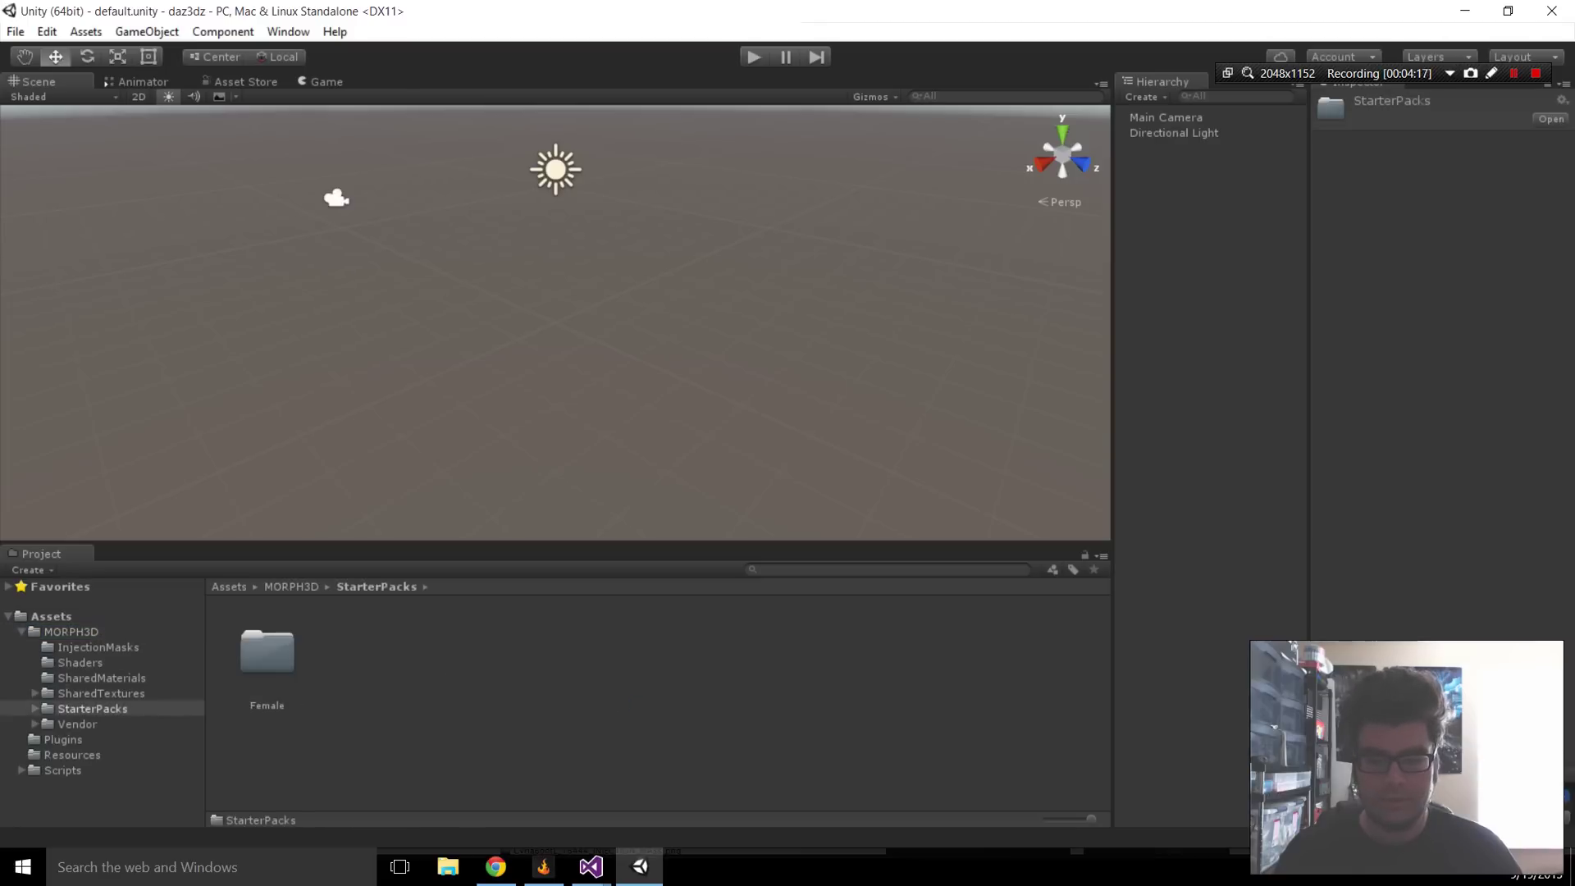
double_click(267, 653)
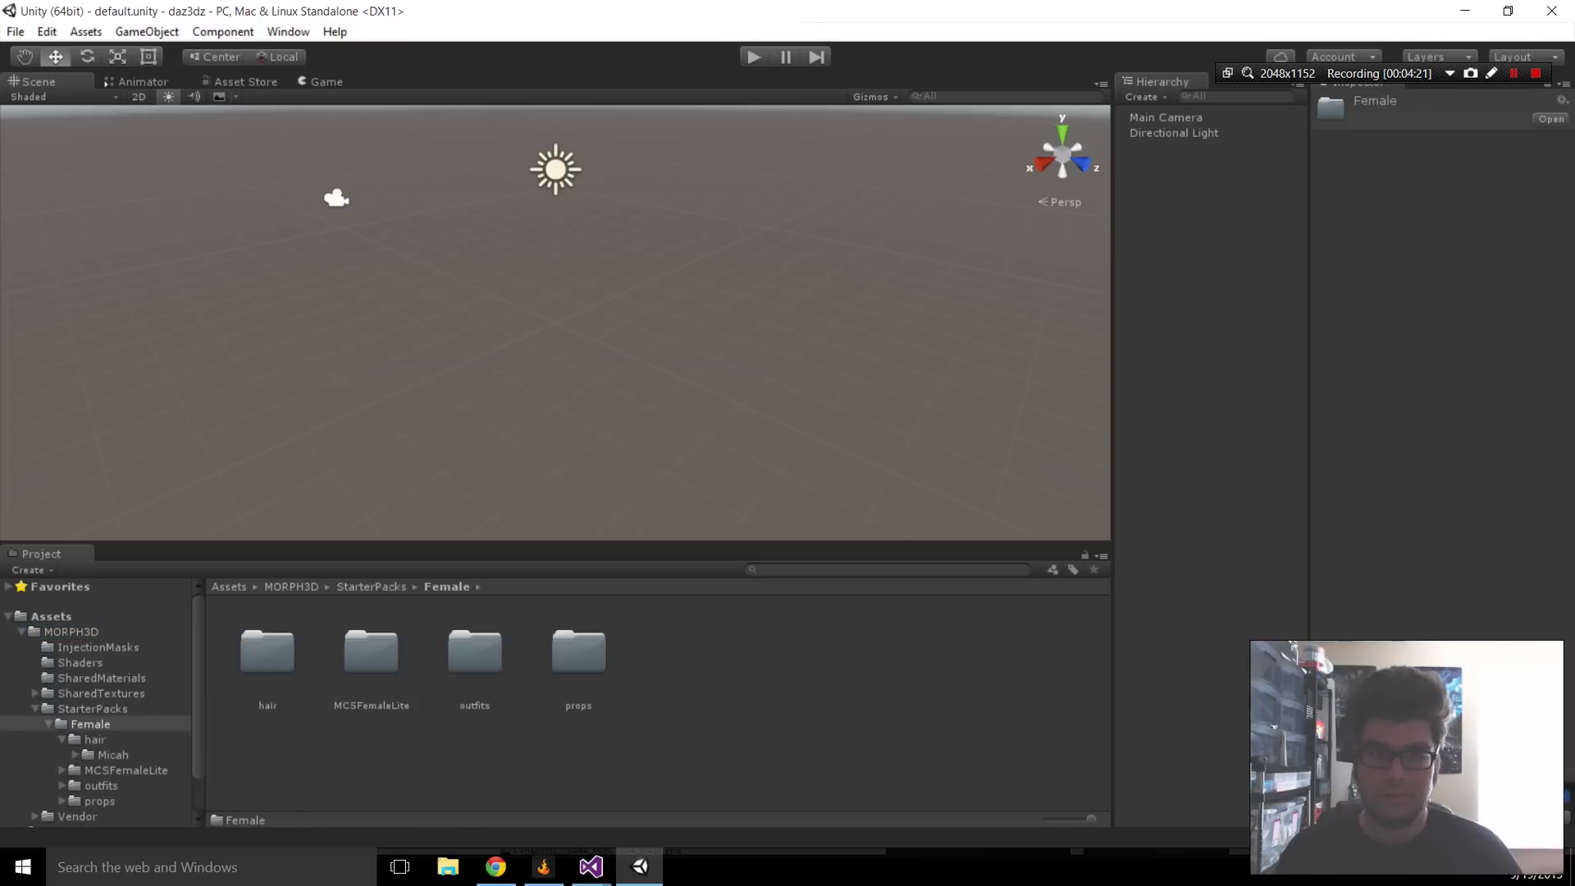
double_click(371, 653)
Place the MCSFemaleLite model in the scene near the middle of the grid
left_click(682, 652)
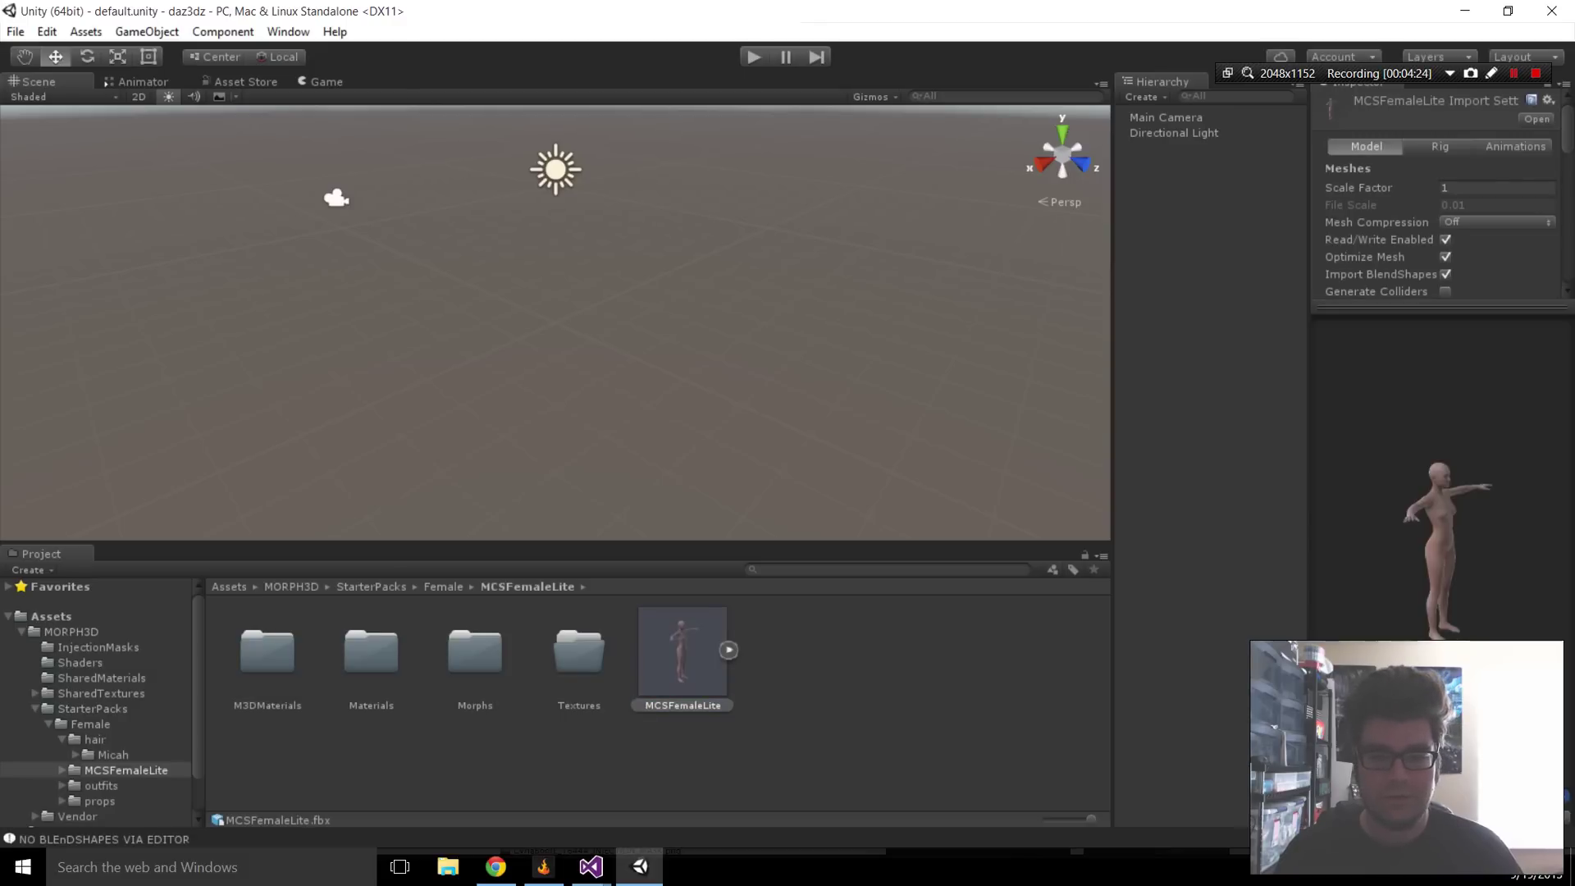
left_click_drag(683, 652, 561, 329)
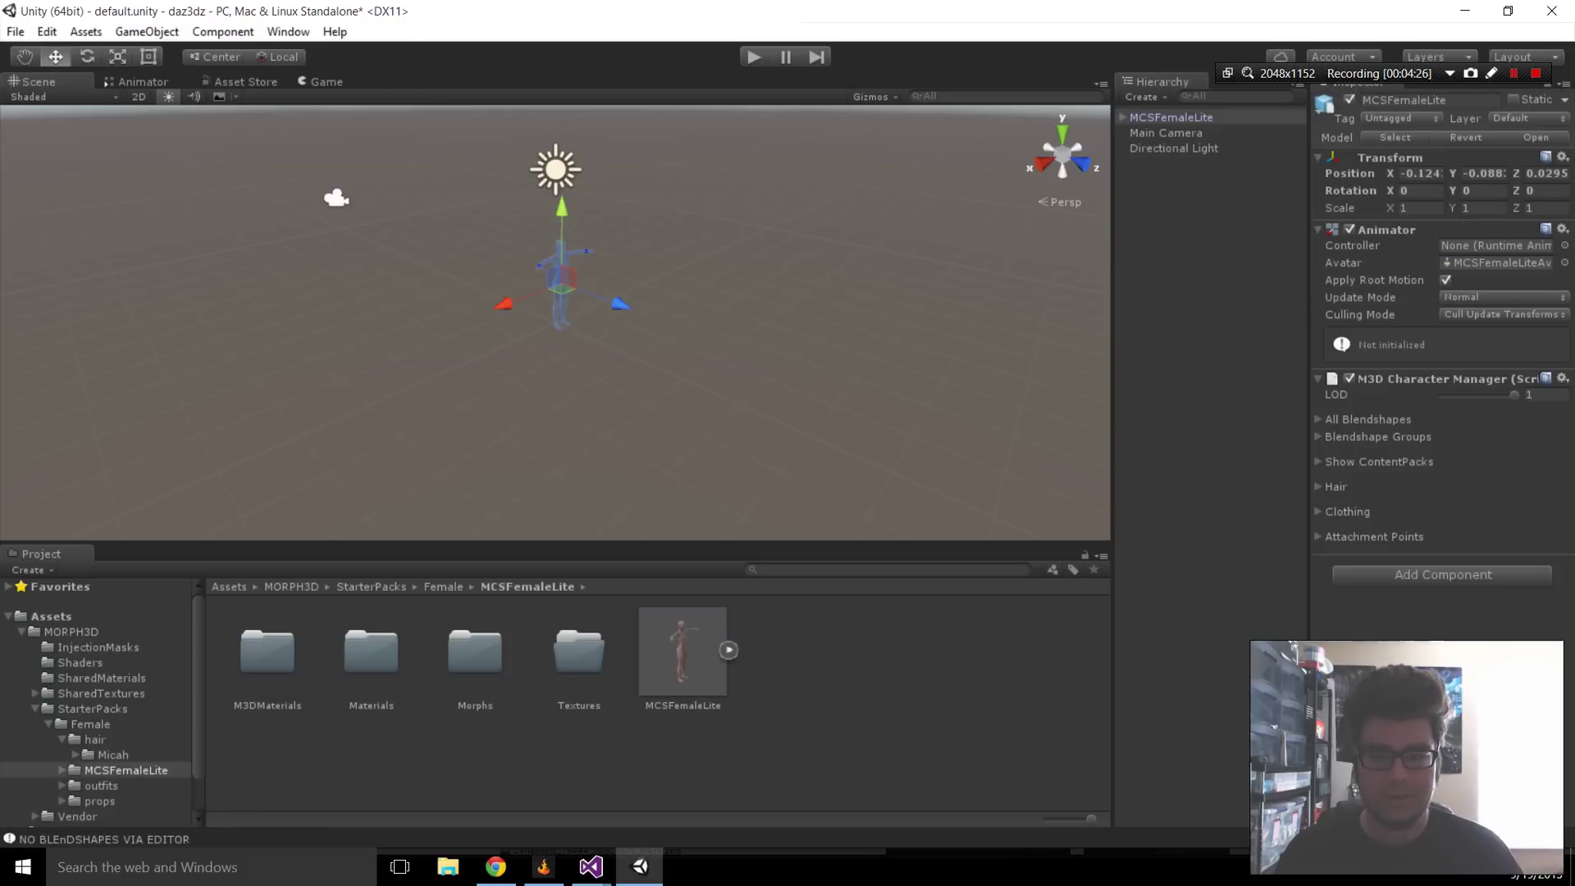
scroll(656, 329, "up", 8)
left_click(689, 329)
scroll(690, 329, "up", 3)
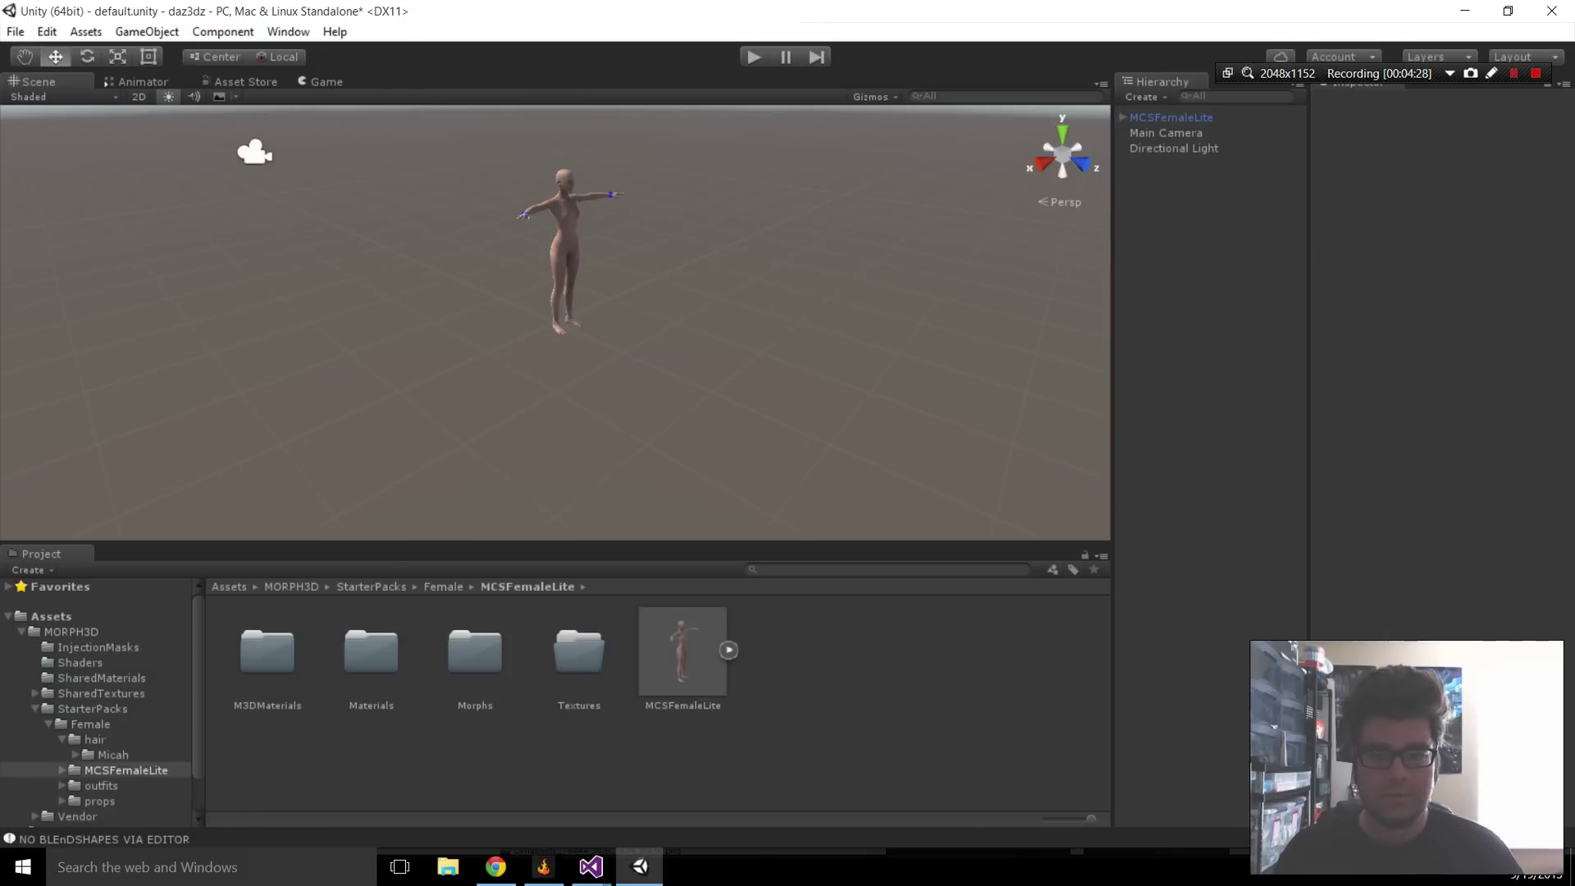
left_click(565, 238)
scroll(555, 287, "down", 4)
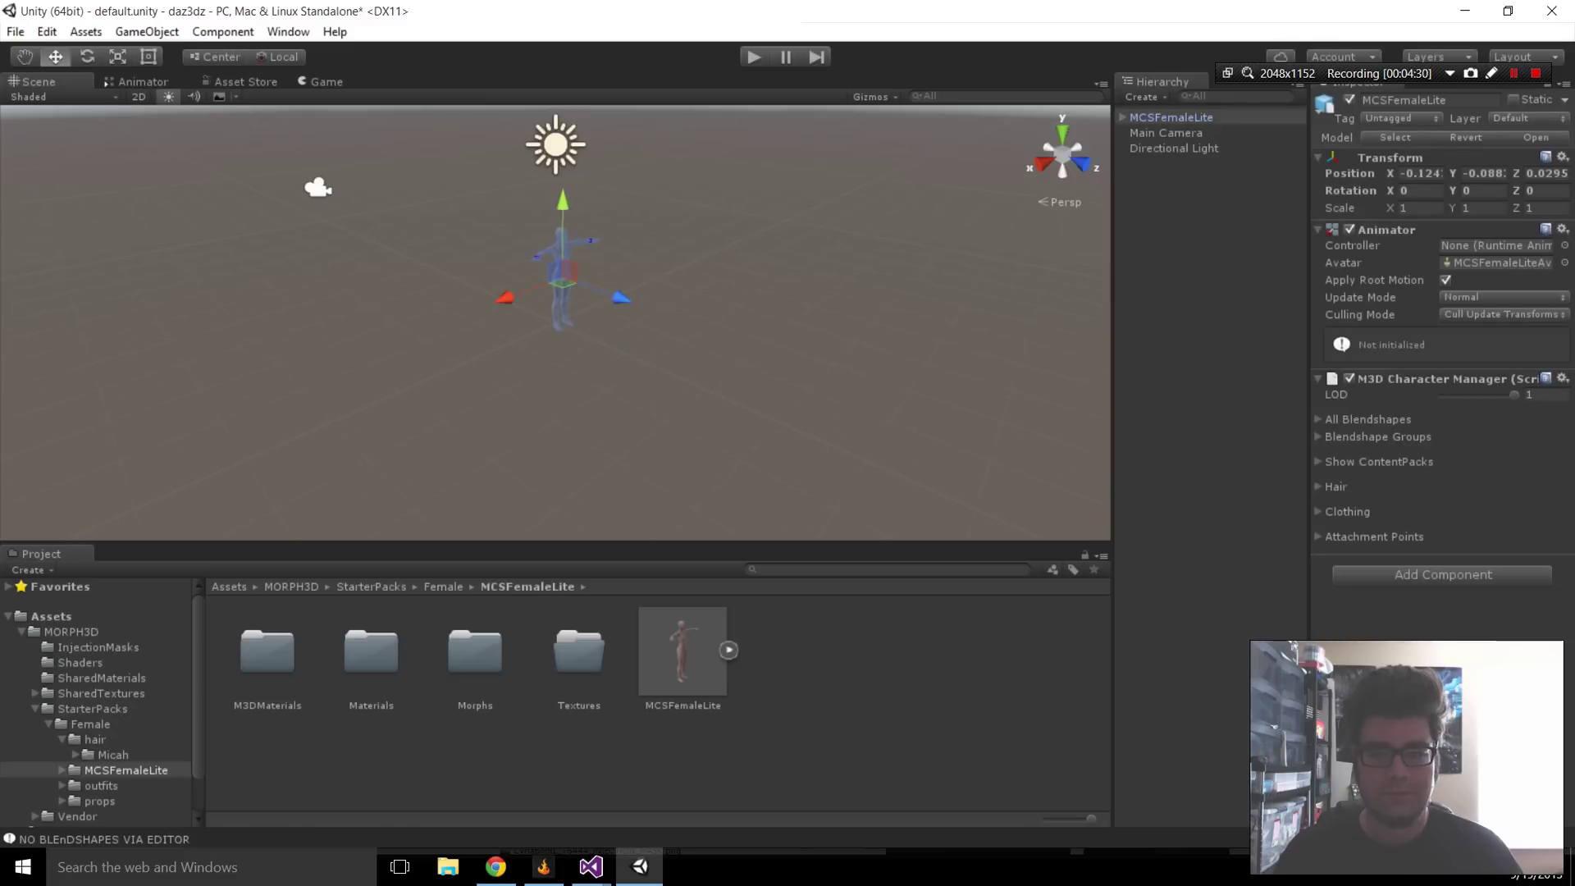
Aim the Main Camera at the character's upper body, with Y rotation about -165 and position about X 0.15, Y 1.26, Z 0.95
left_click(1166, 133)
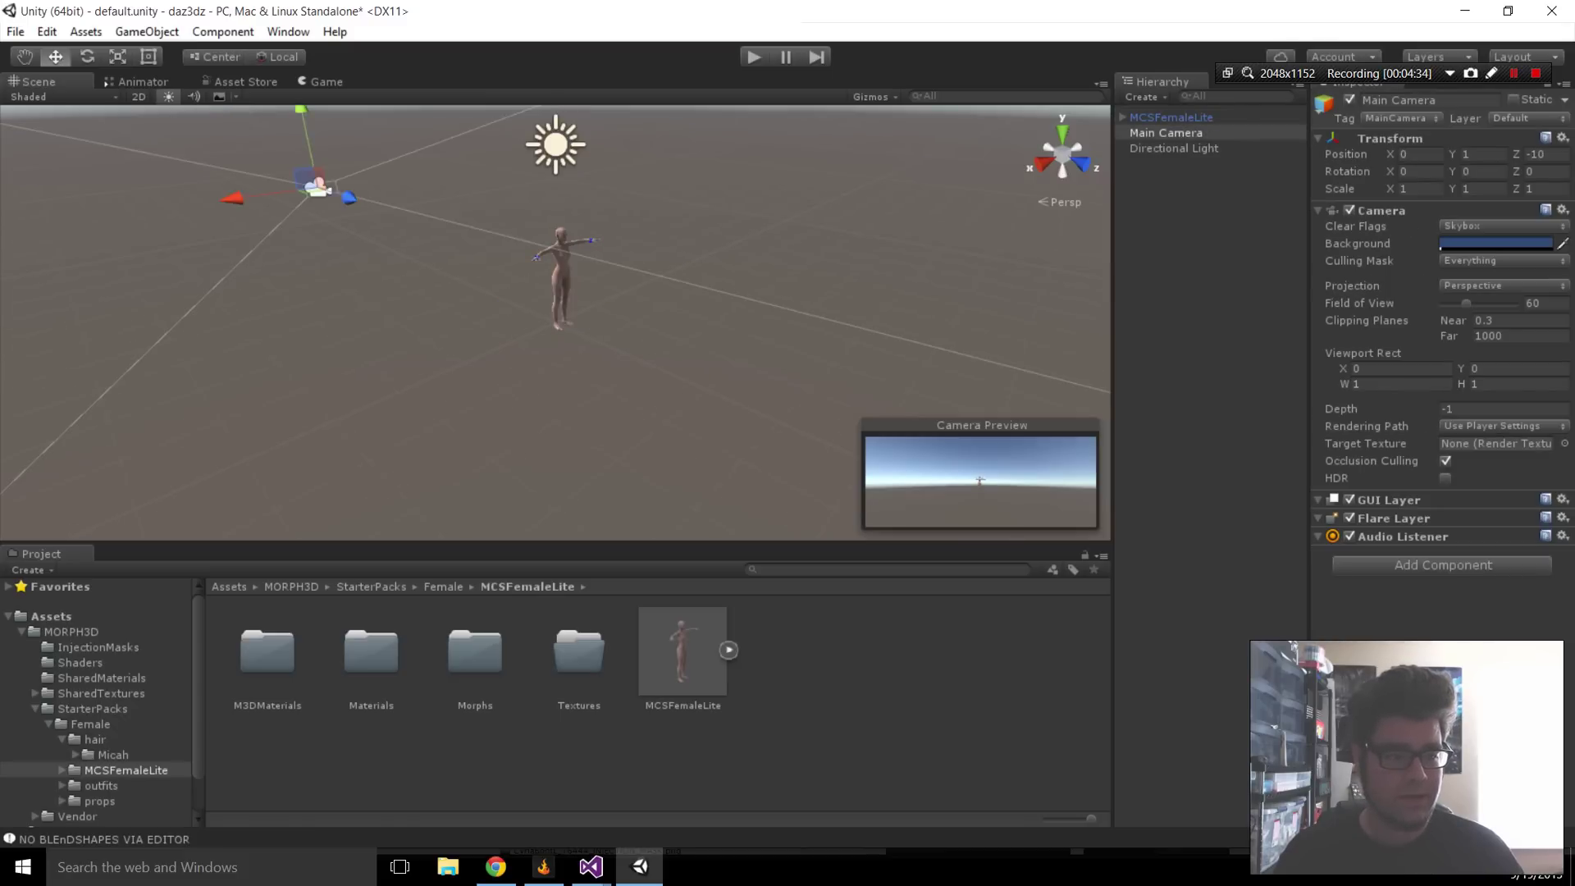
left_click_drag(1517, 155, 1112, 172)
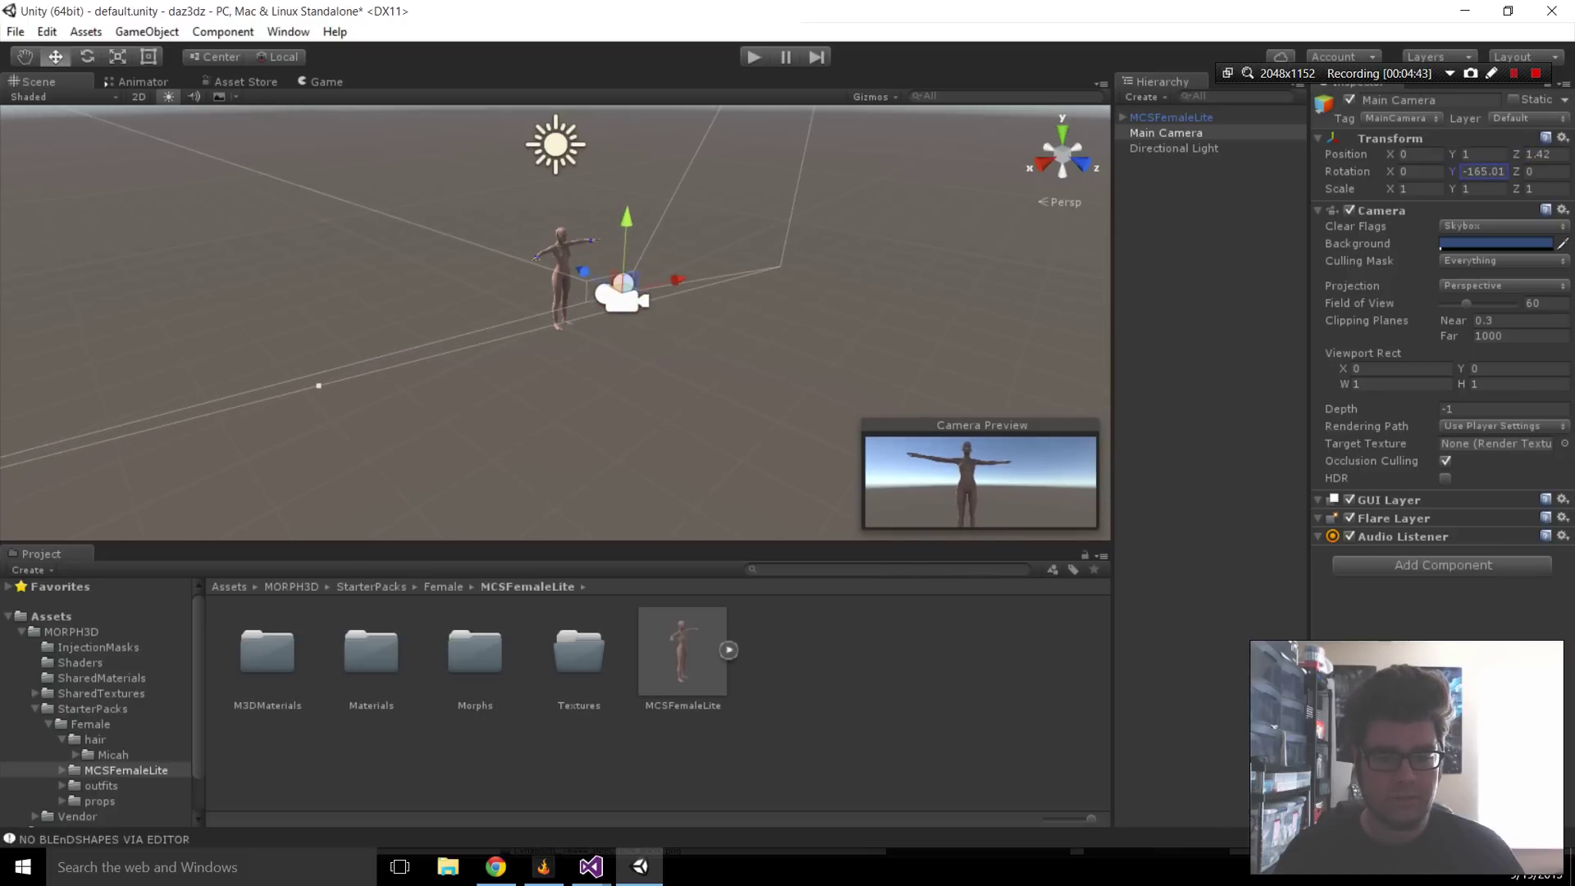
left_click_drag(583, 271, 562, 260)
left_click_drag(603, 207, 602, 174)
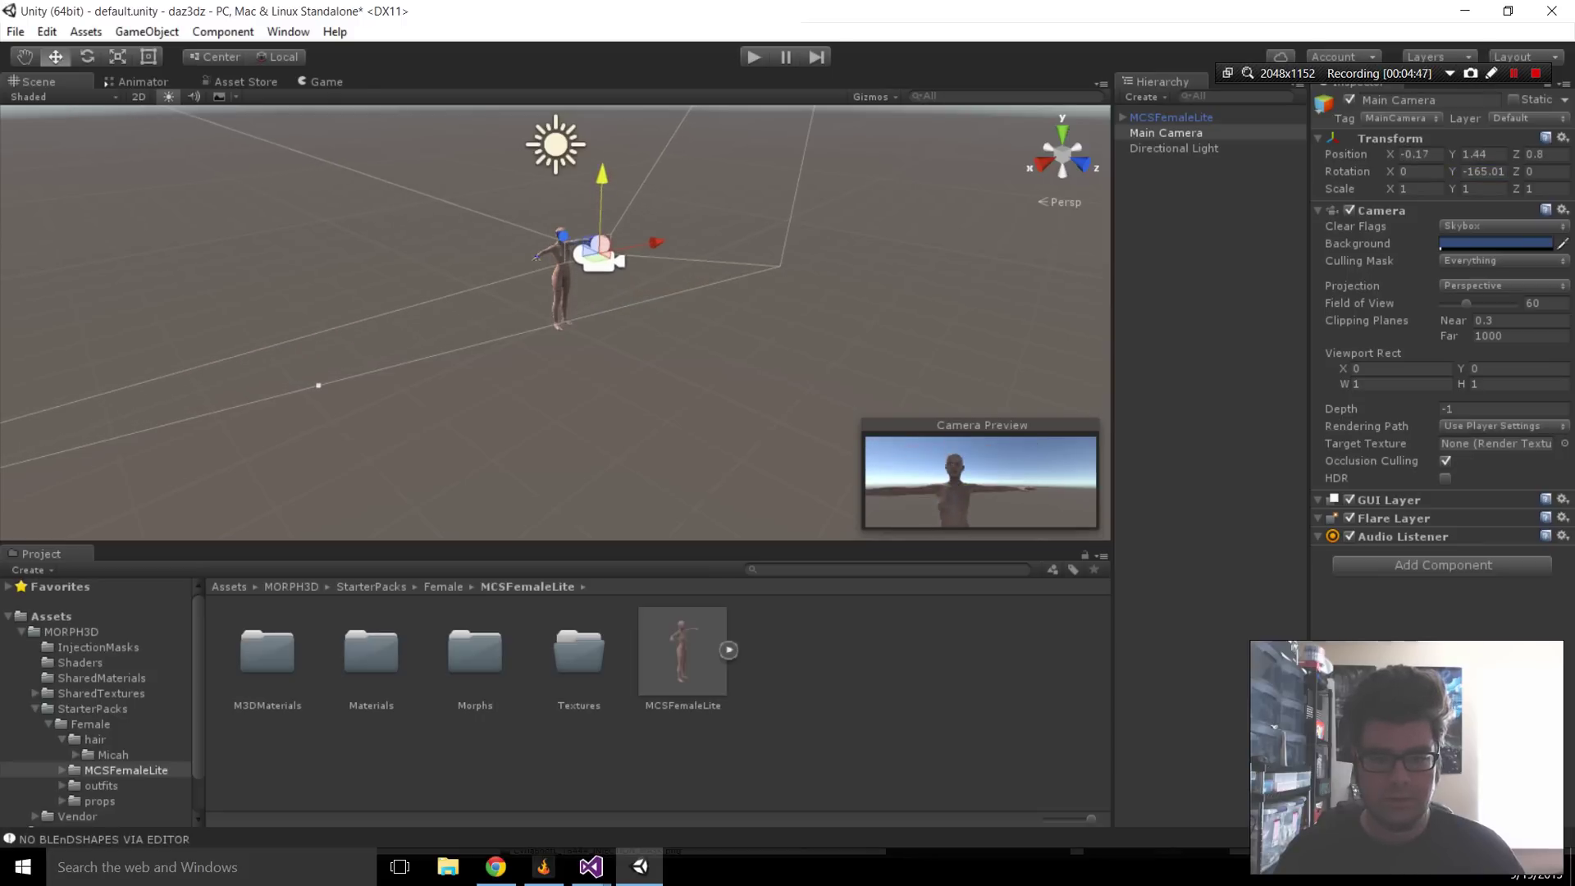
left_click_drag(655, 243, 640, 245)
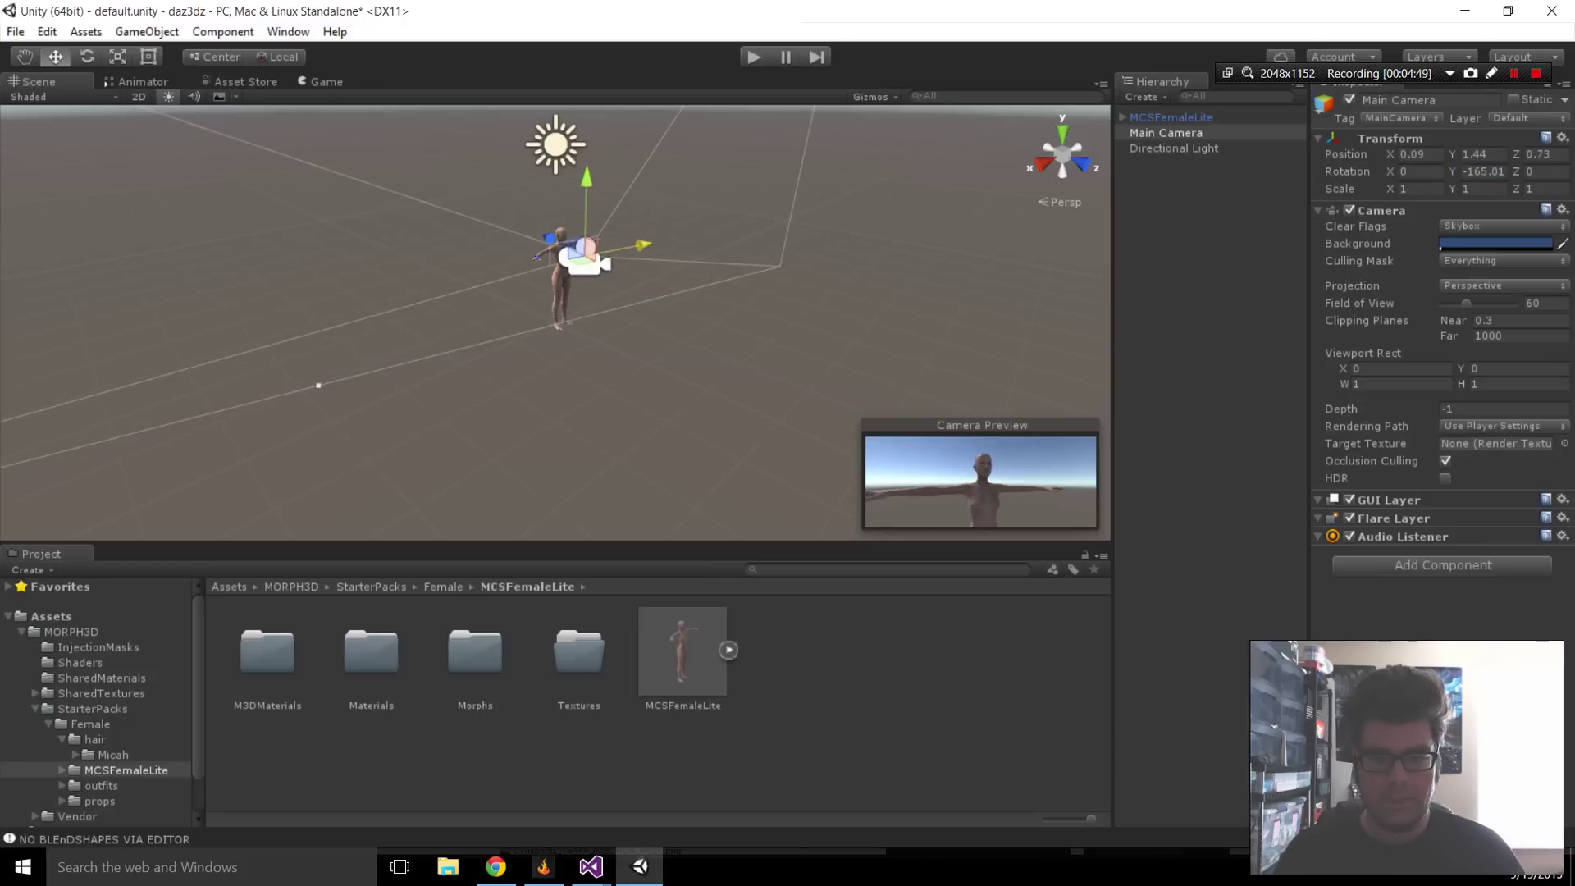
left_click_drag(586, 177, 587, 195)
left_click_drag(551, 253, 558, 258)
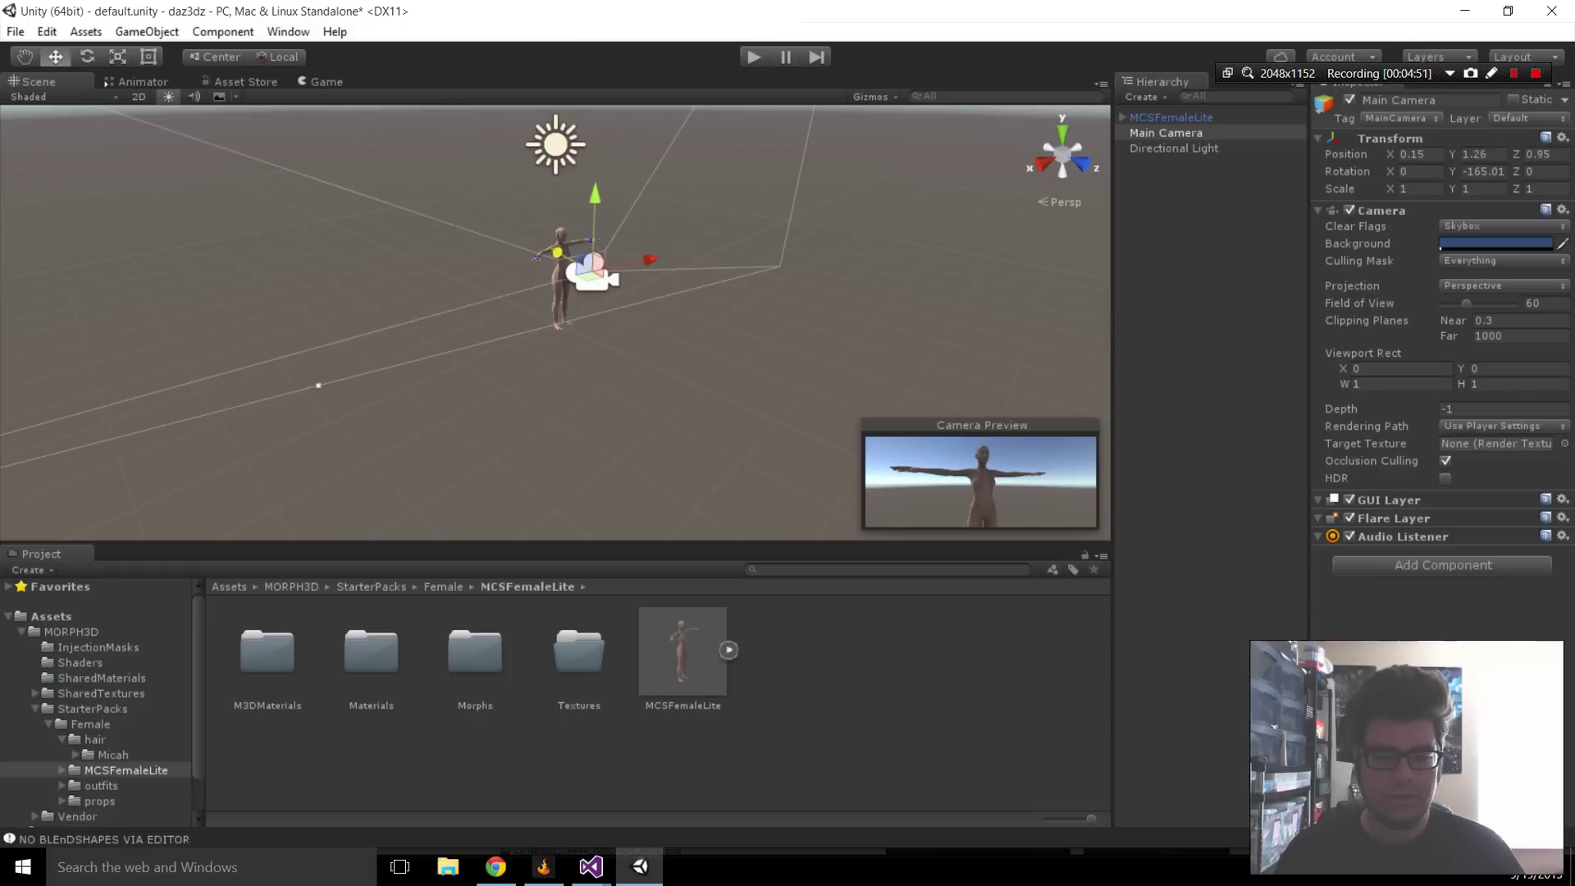
scroll(558, 258, "down", 3)
scroll(558, 322, "up", 5)
left_click(722, 369)
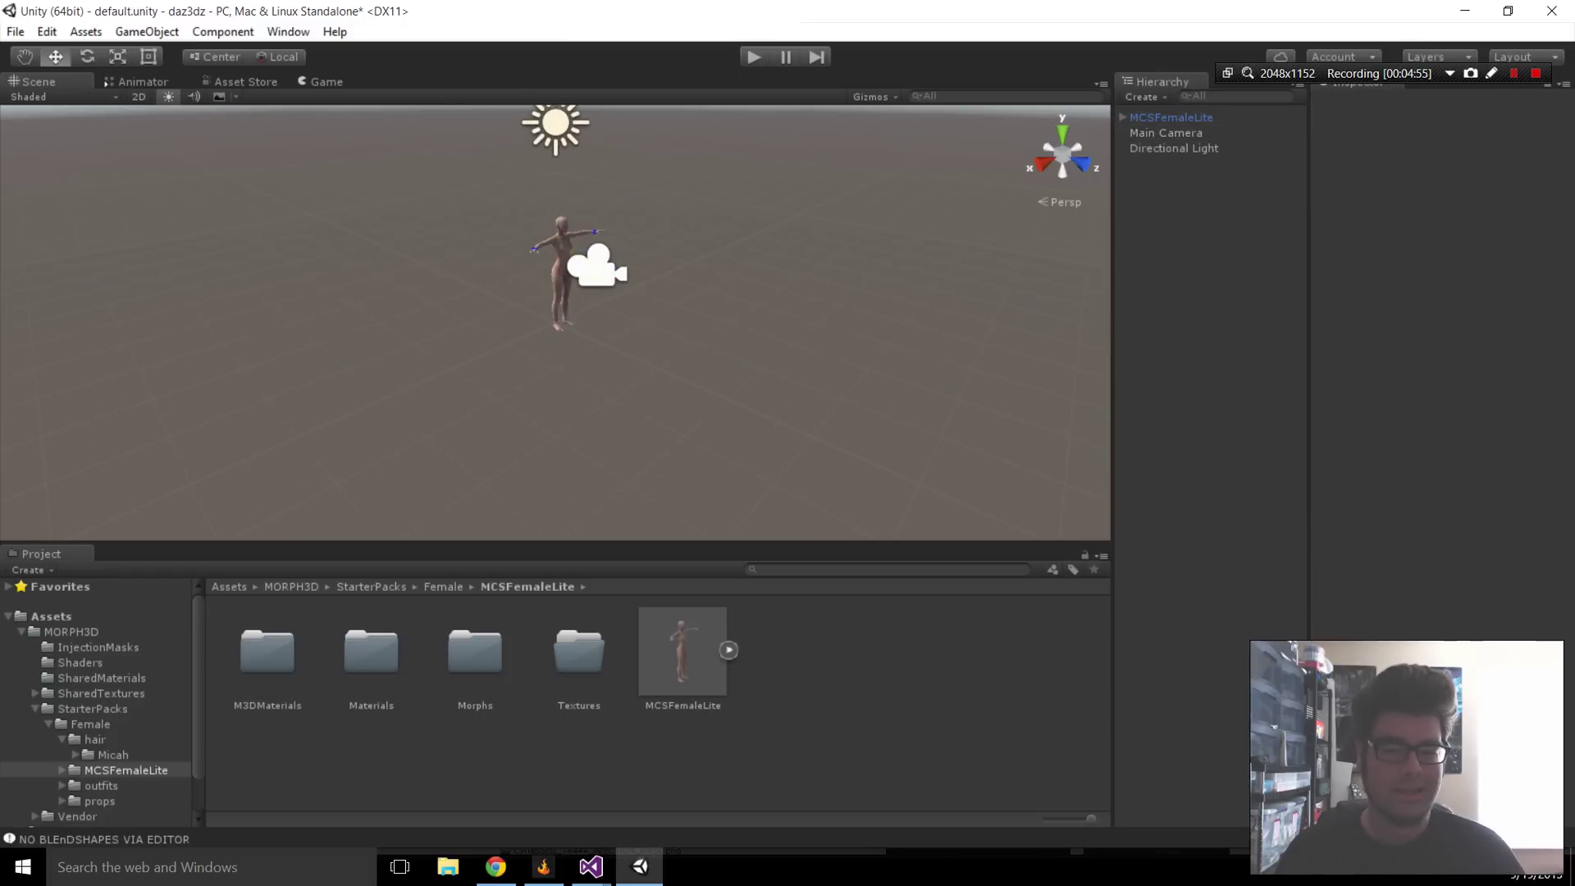
Open the CiaoBella folder under MORPH3D/StarterPacks/Female/outfits and select the CiaoBella outfit model
left_click(560, 275)
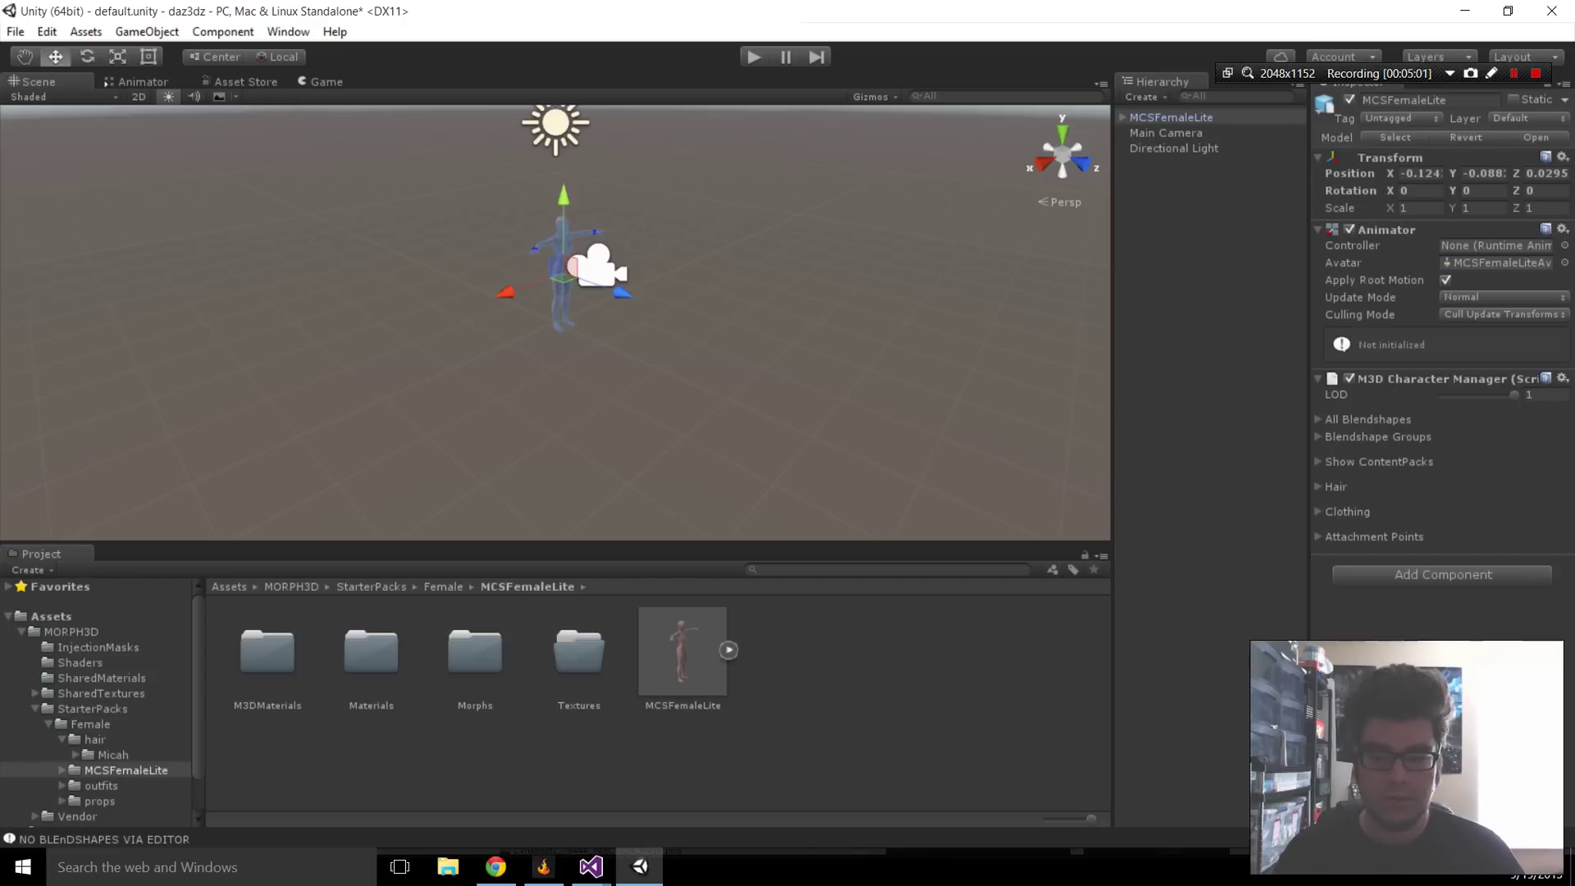
left_click(72, 632)
left_click(93, 709)
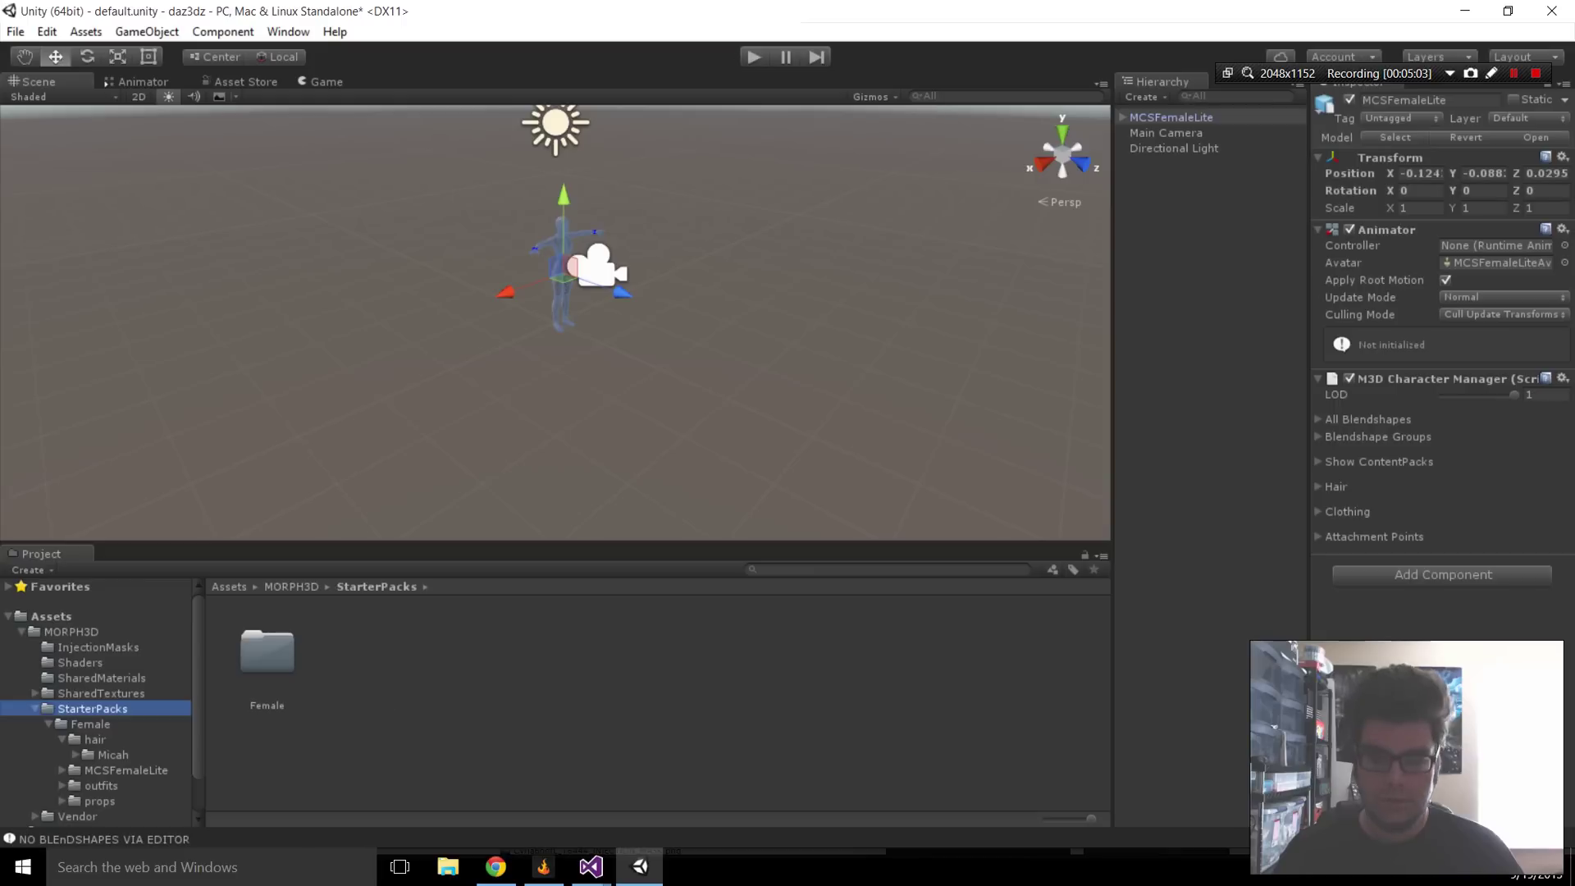
left_click(90, 724)
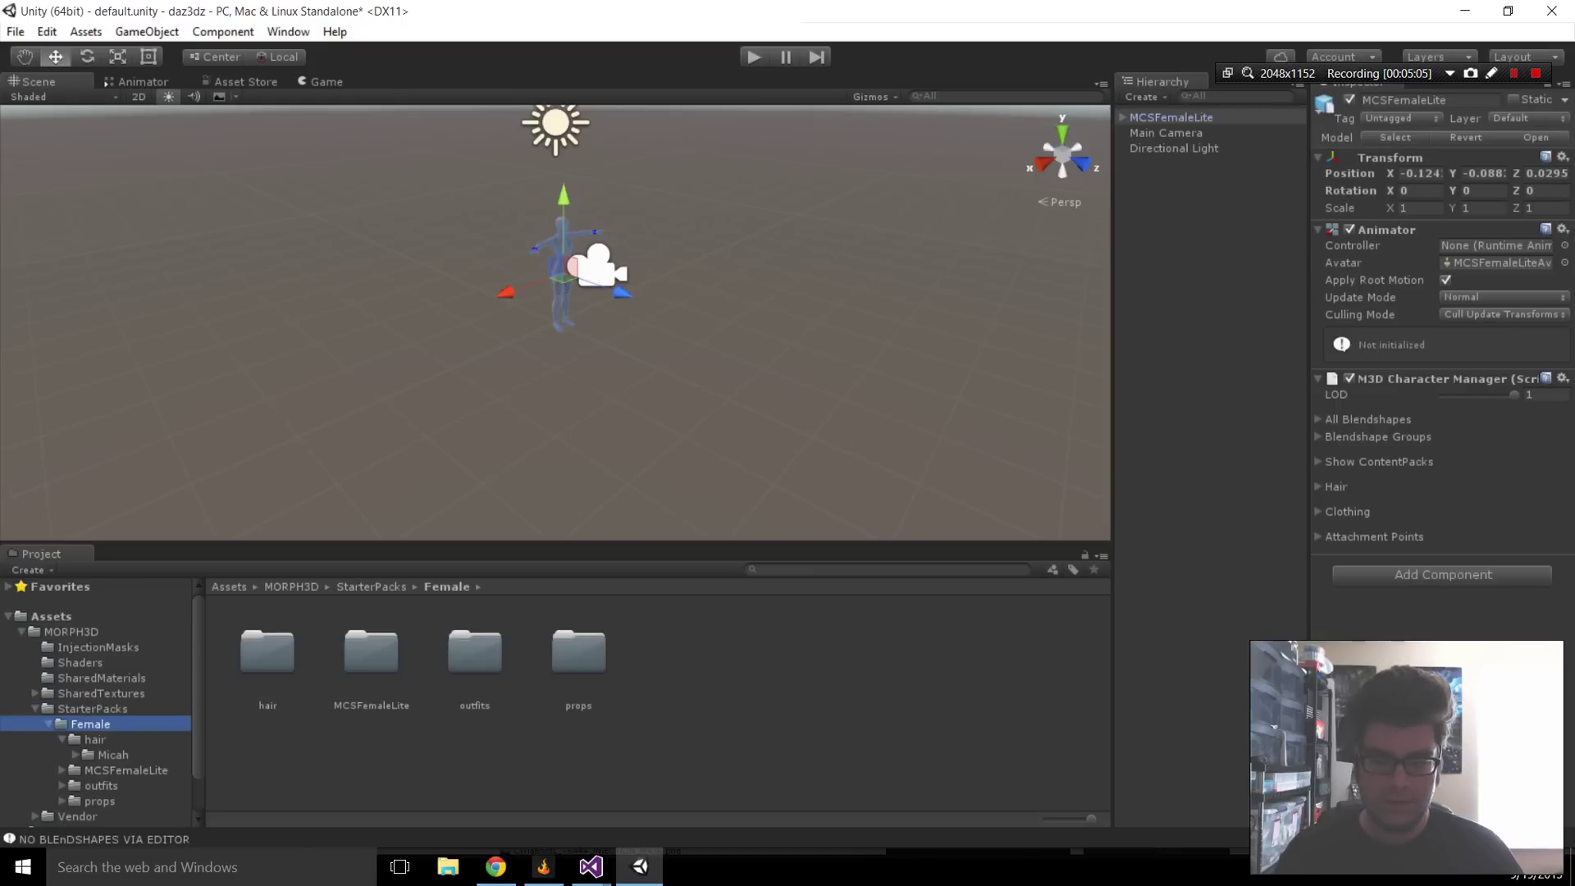
double_click(475, 654)
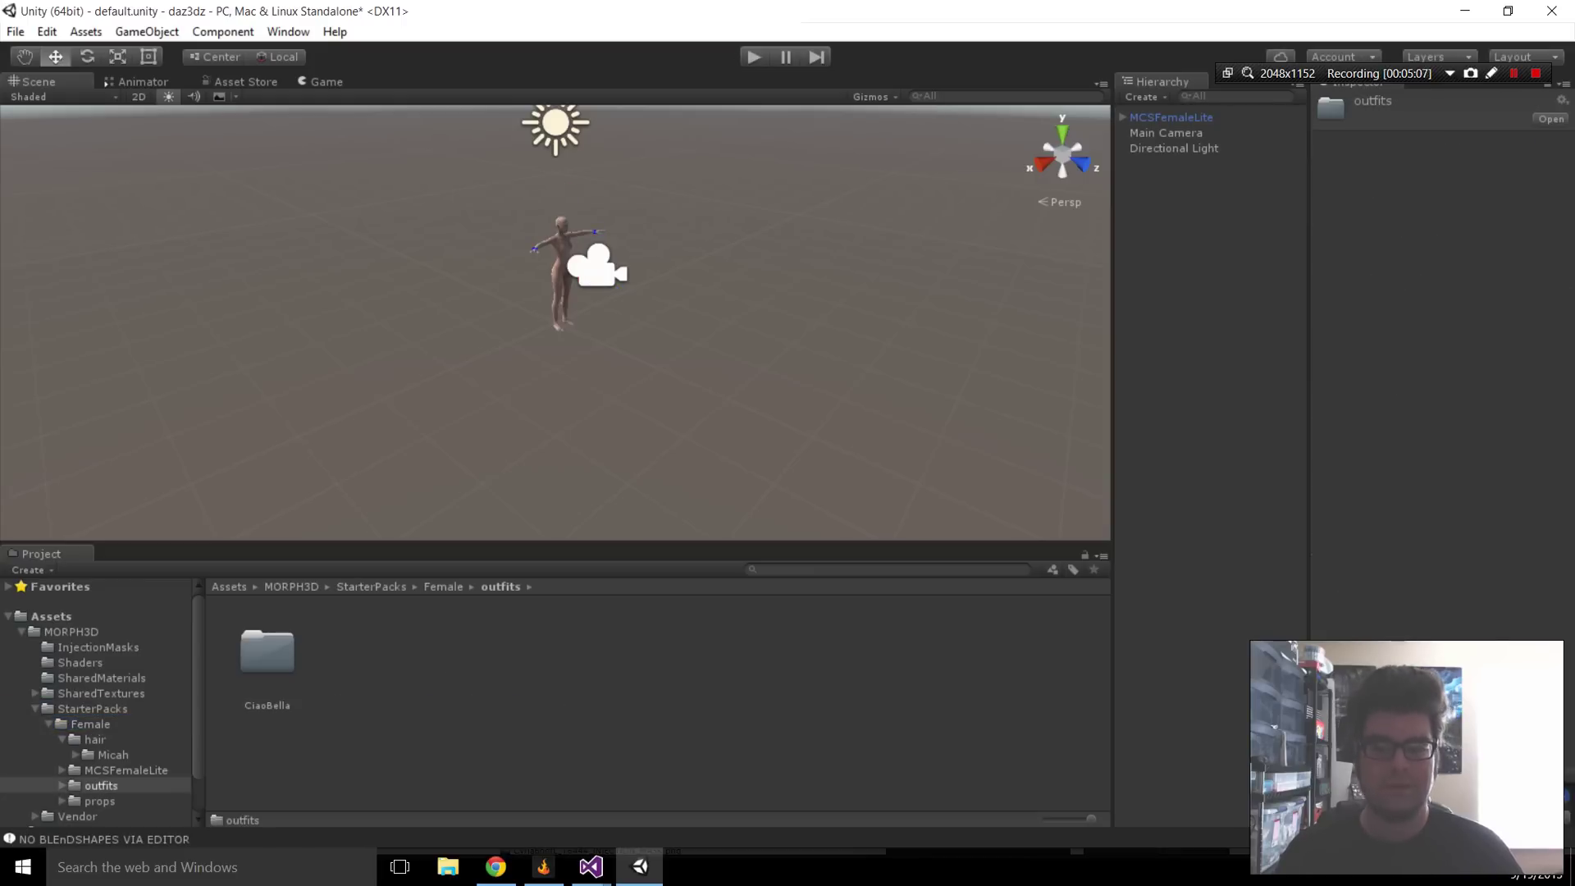
double_click(266, 652)
left_click(683, 653)
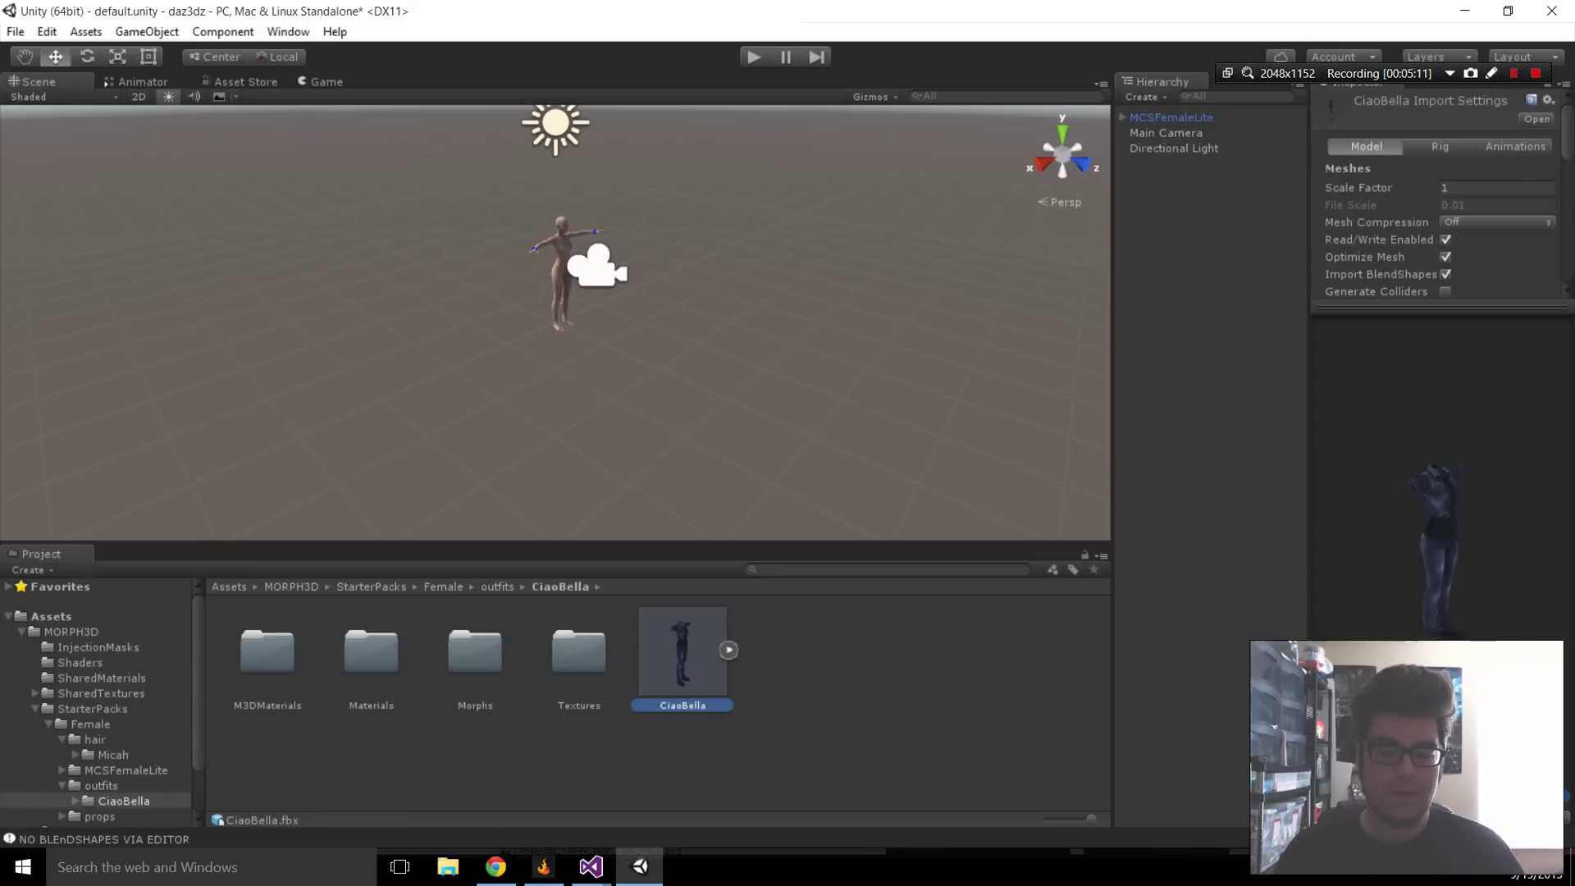
Try the CiaoBella outfit as a separate scene object in Play mode, and delete it from the scene
left_click_drag(683, 652, 502, 304)
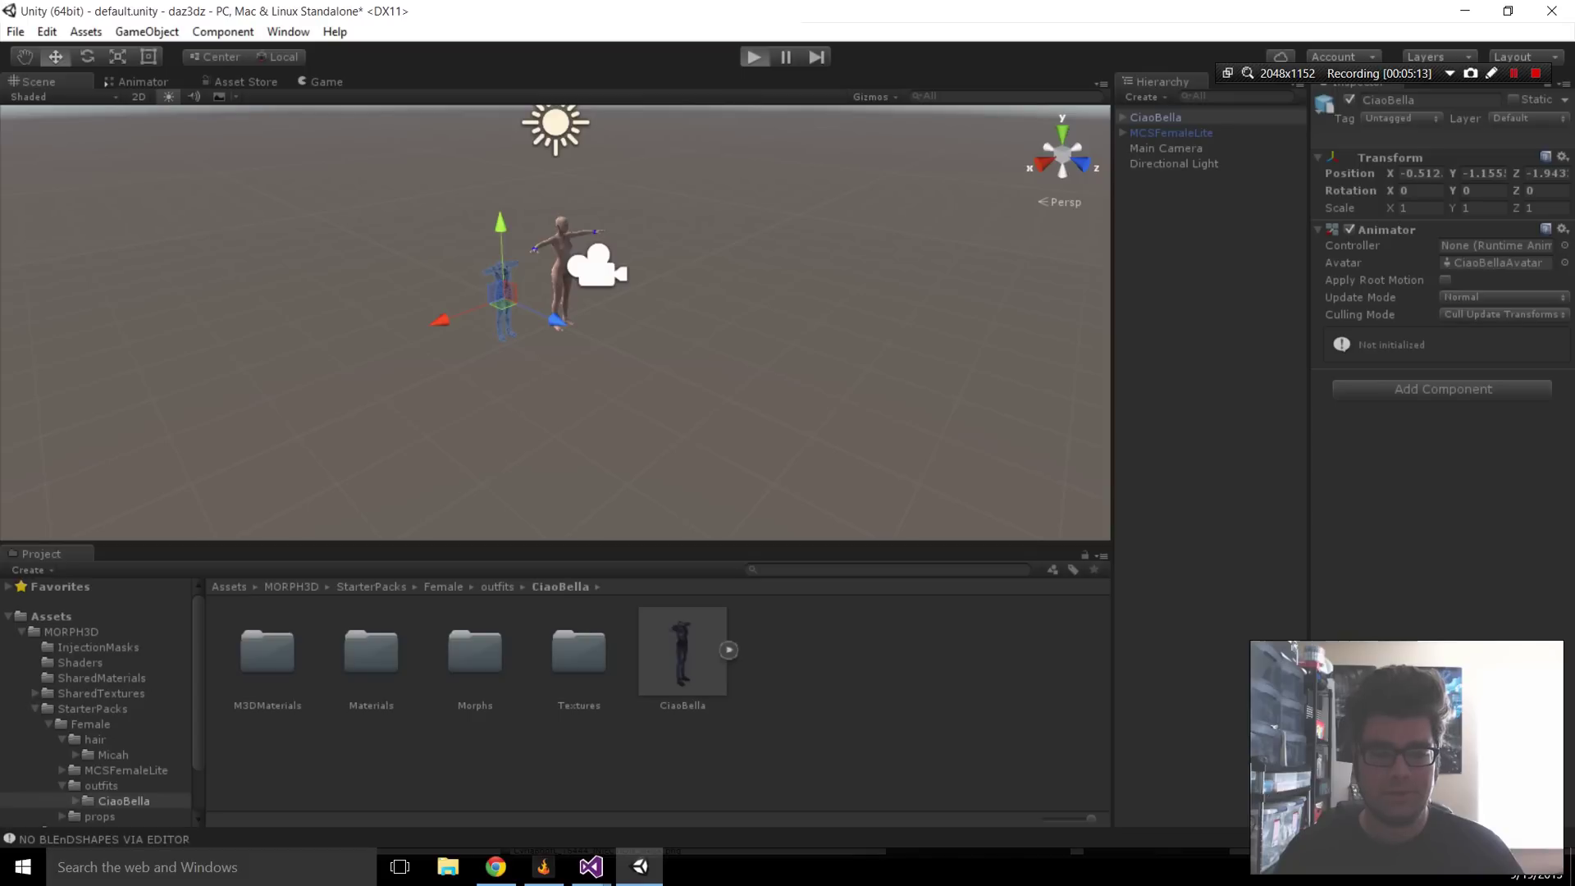
key("ctrl+p")
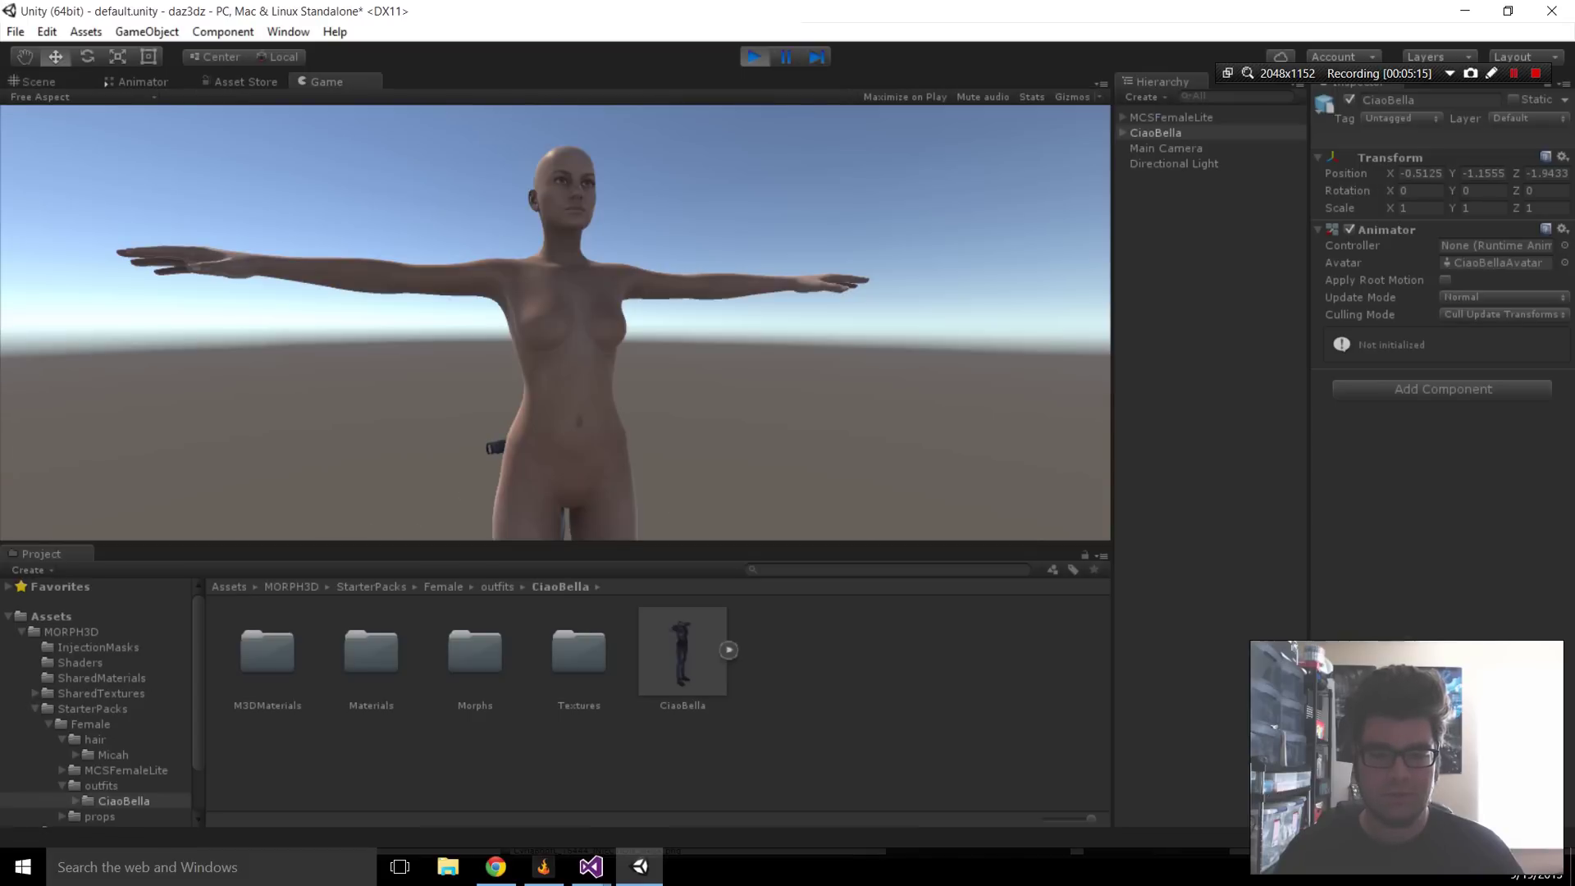
key("ctrl+p")
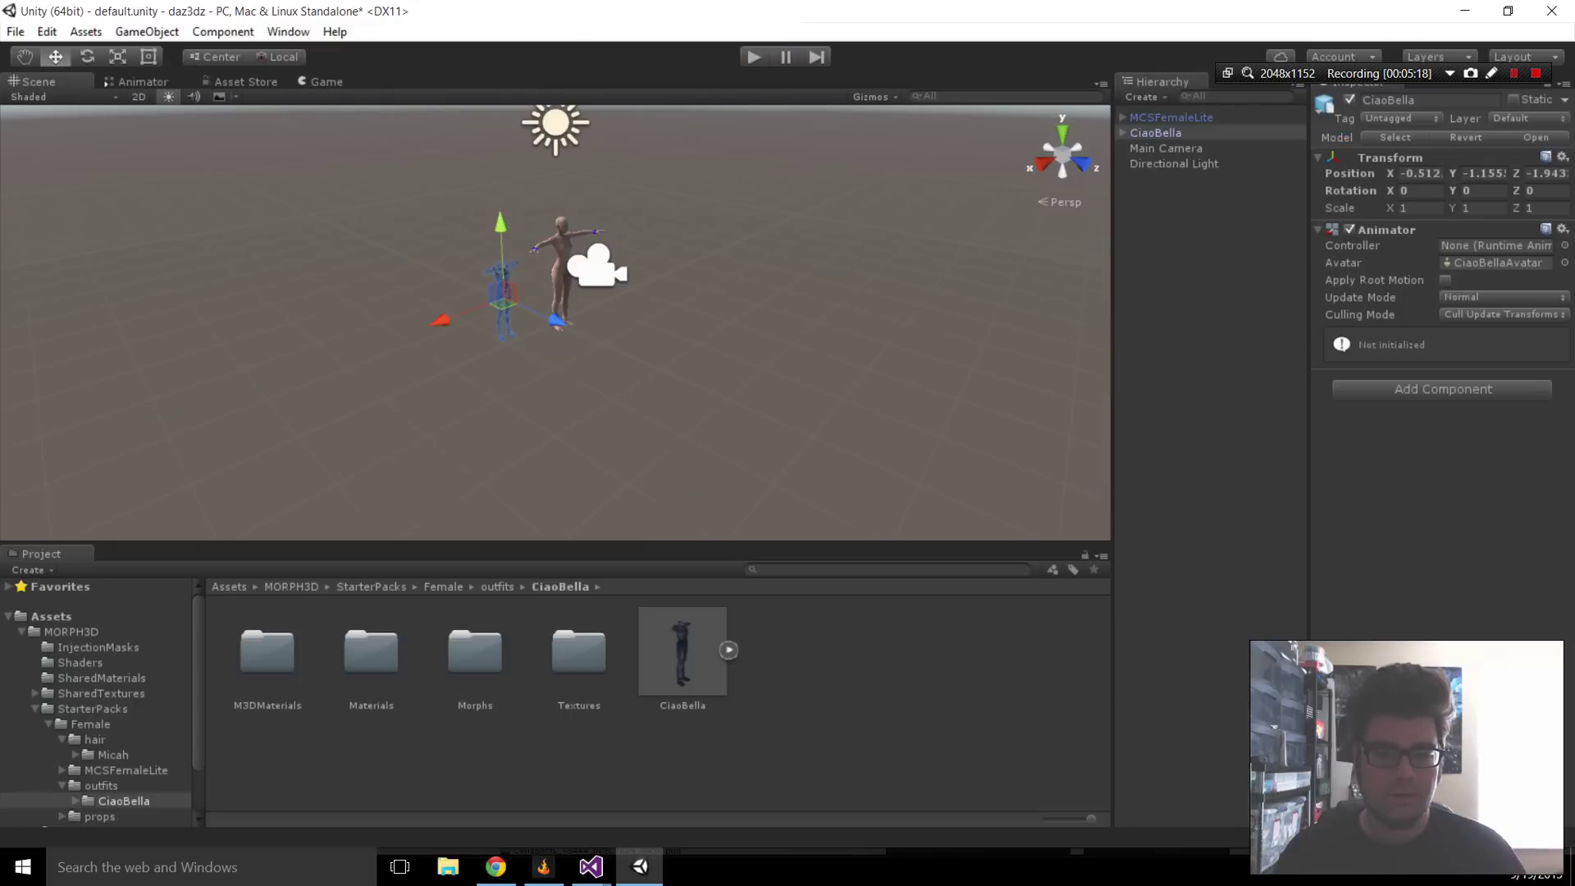
key("Delete")
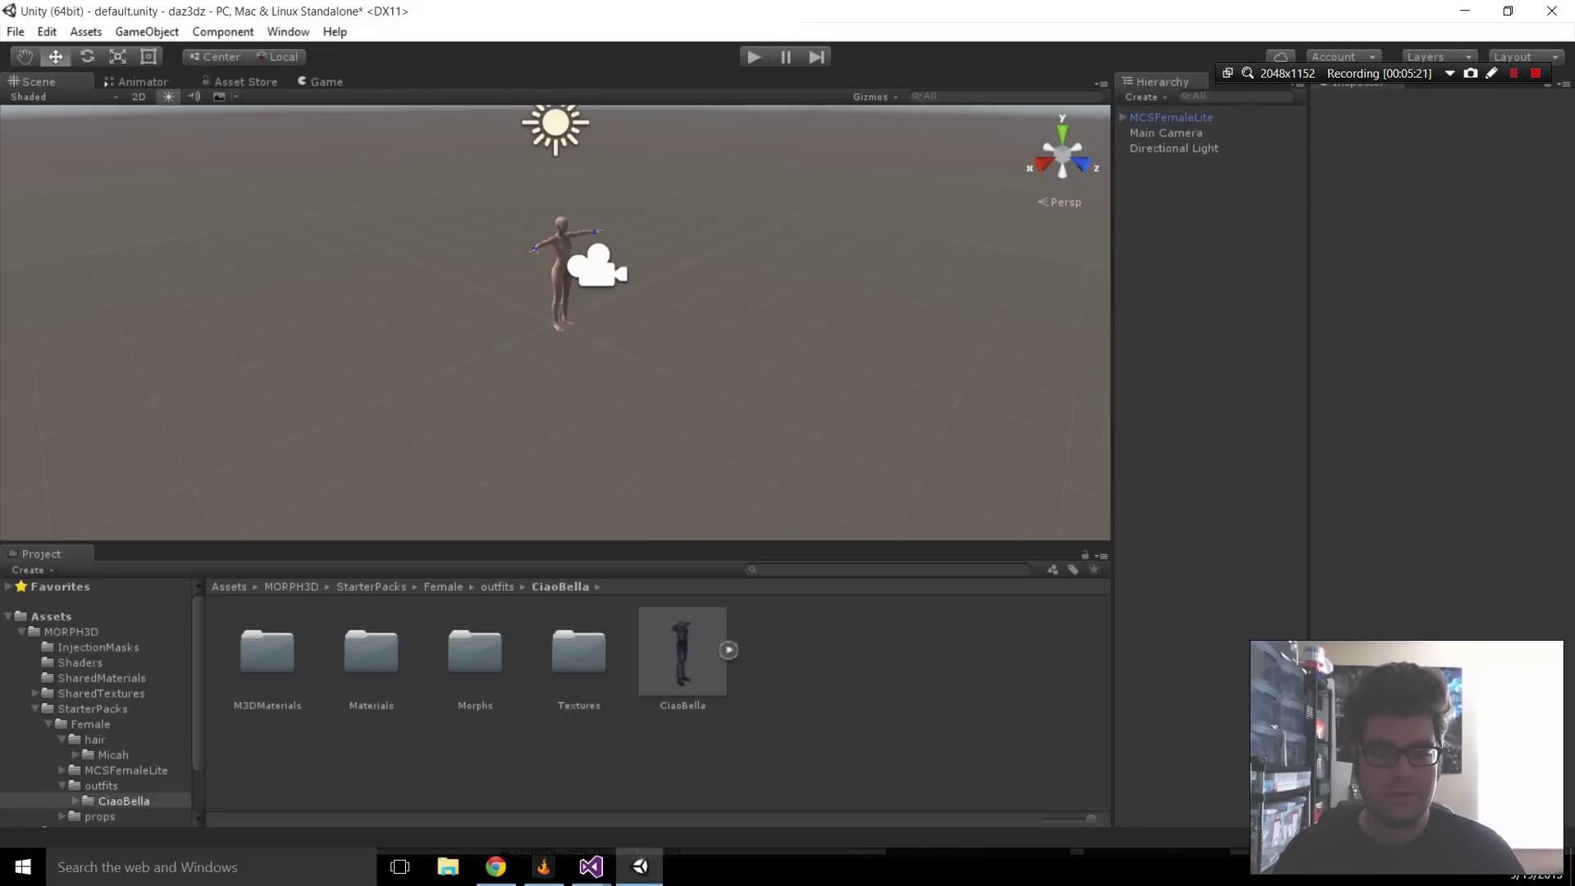
Add the CiaoBella outfit as a content pack in the M3D Character Manager of MCSFemaleLite
left_click(561, 267)
scroll(561, 266, "up", 2)
scroll(561, 267, "down", 1)
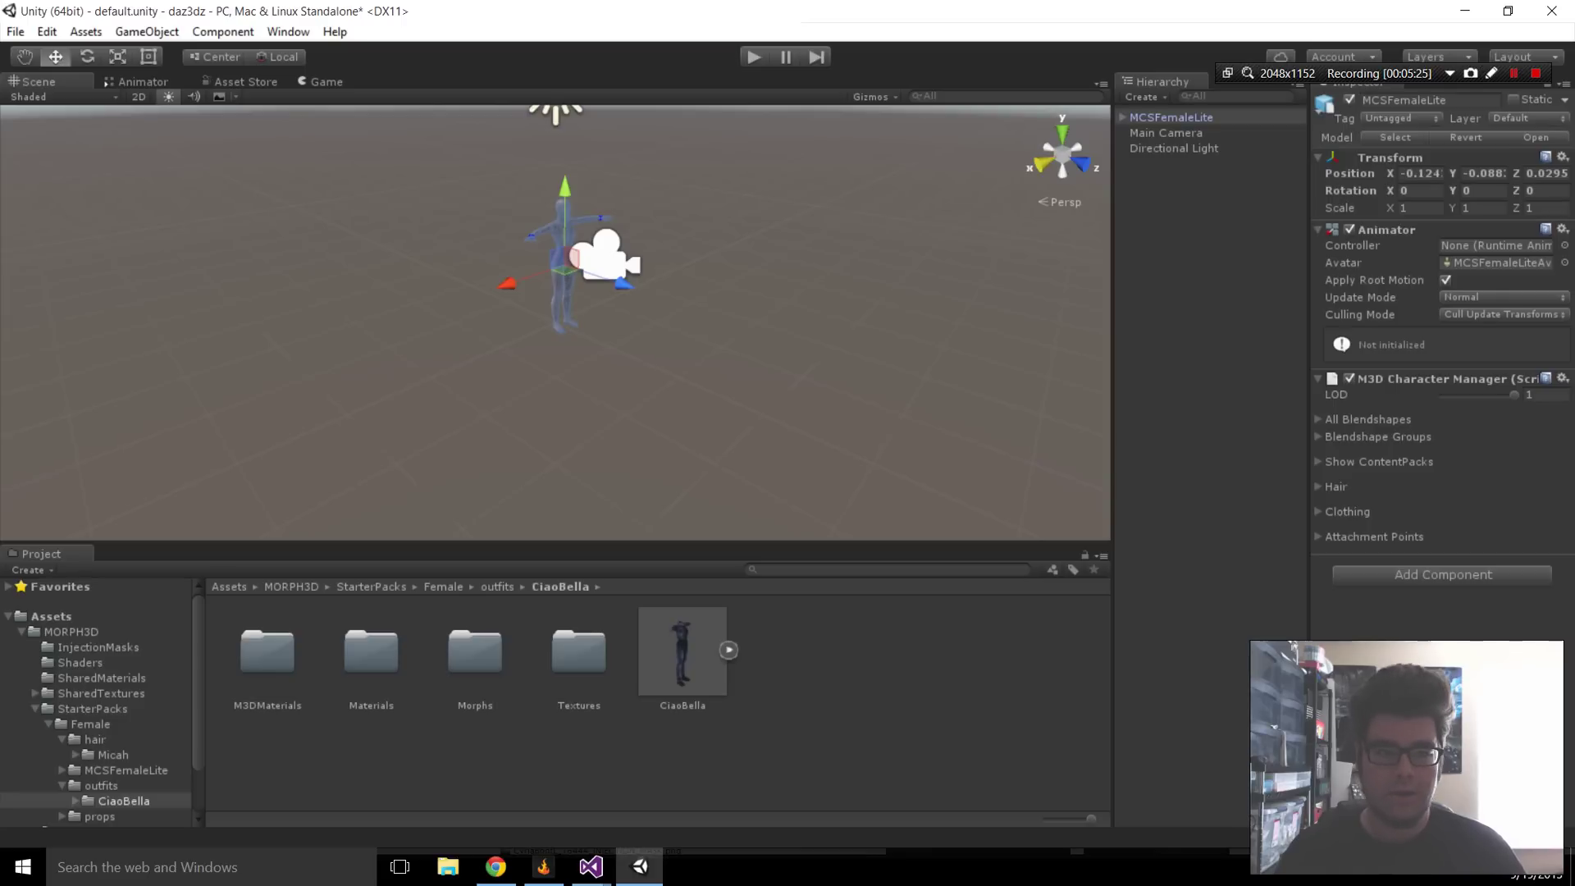
left_click(1172, 117)
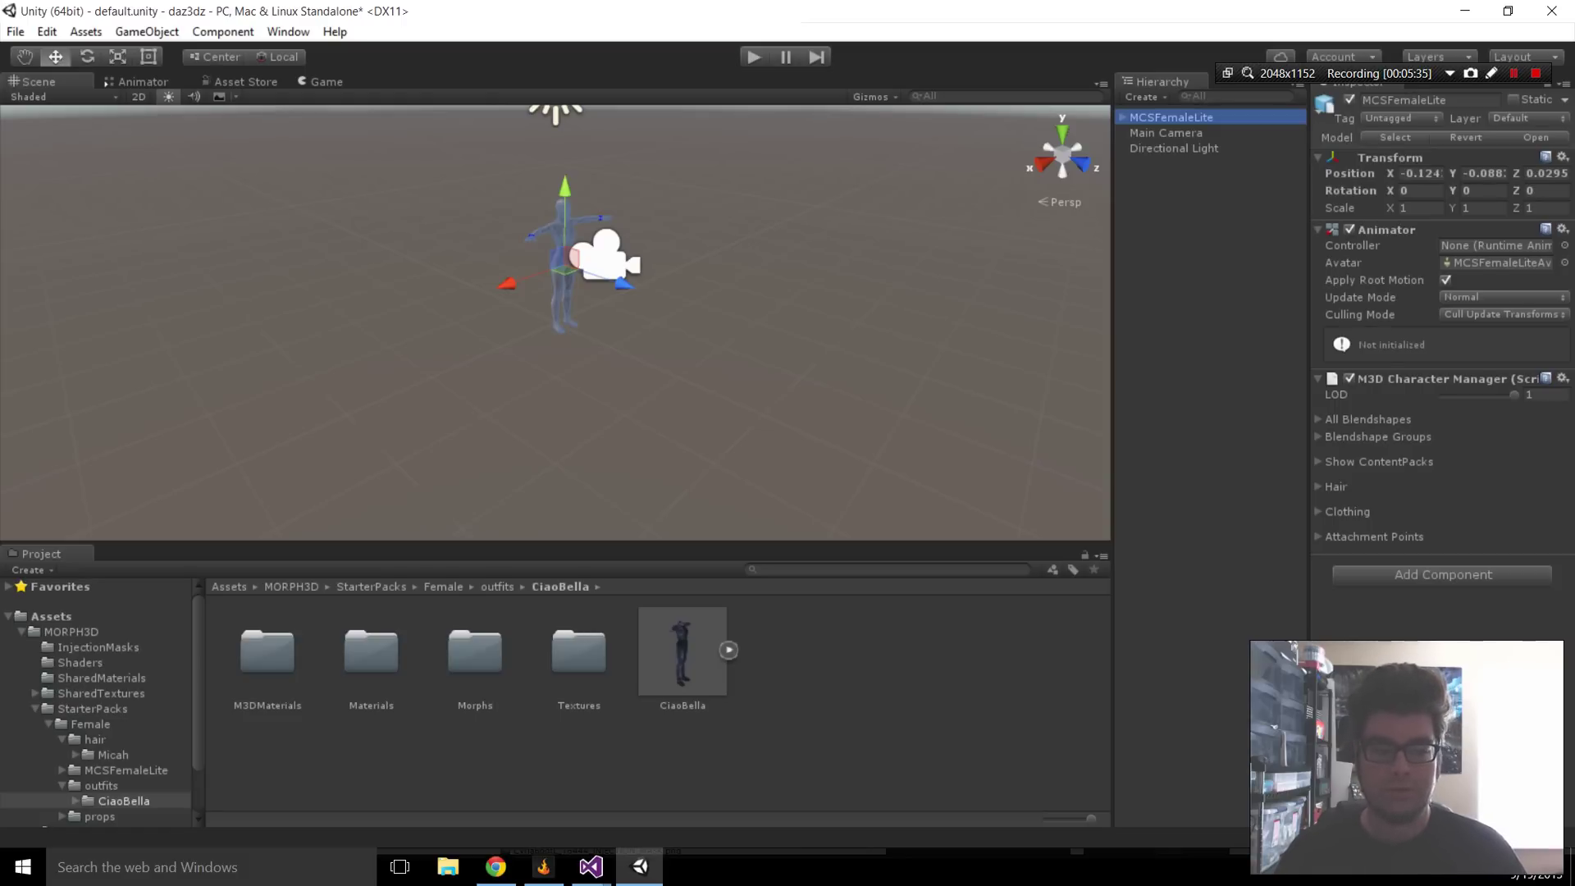
left_click(1319, 462)
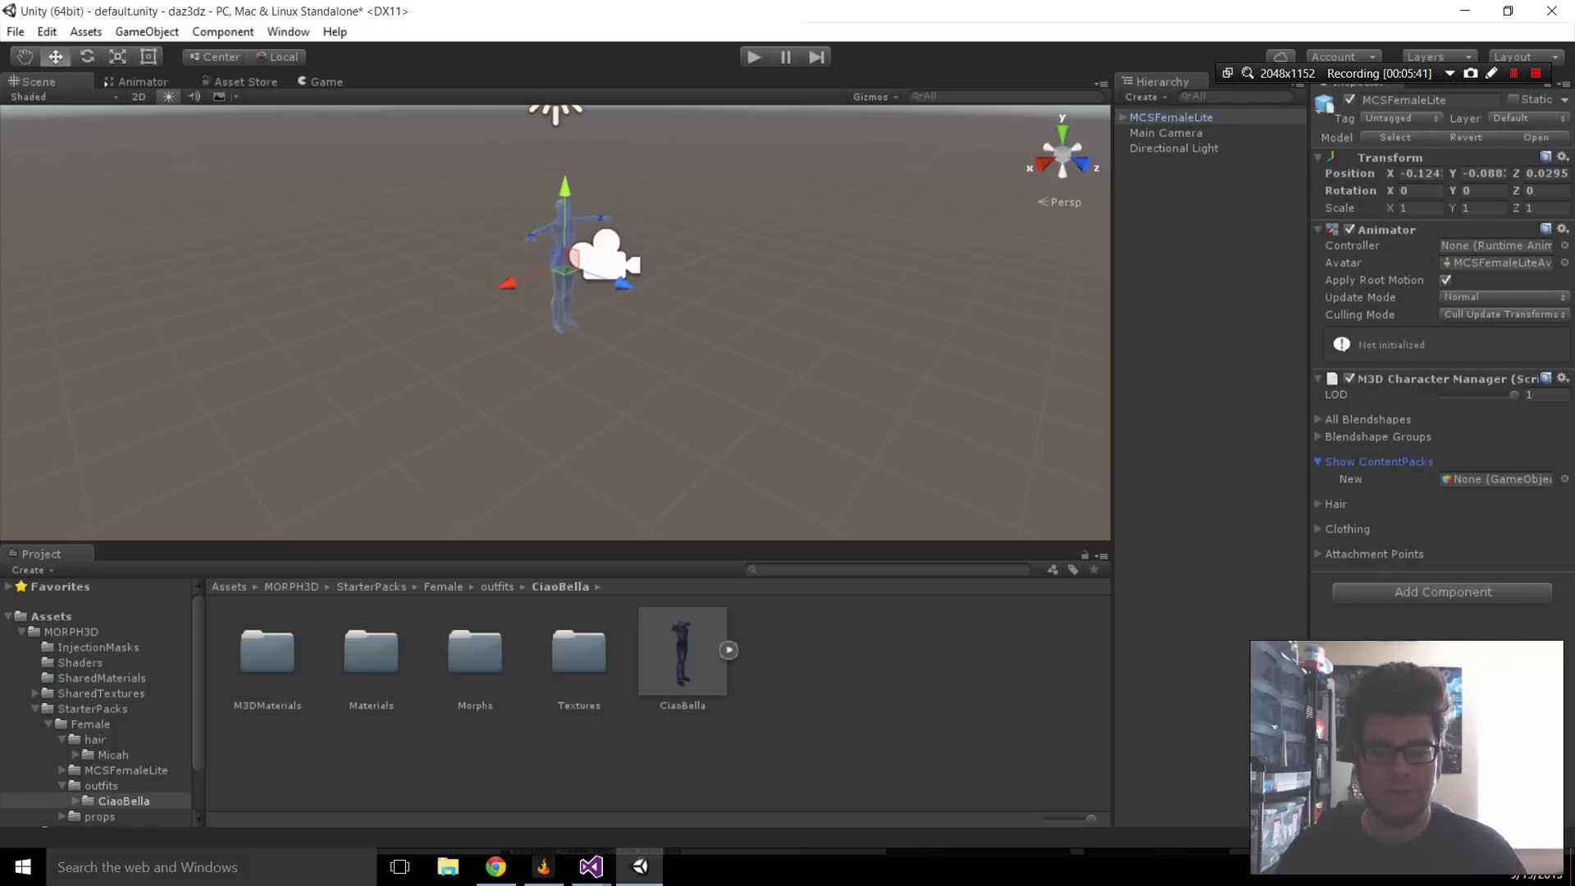
left_click_drag(682, 652, 1496, 479)
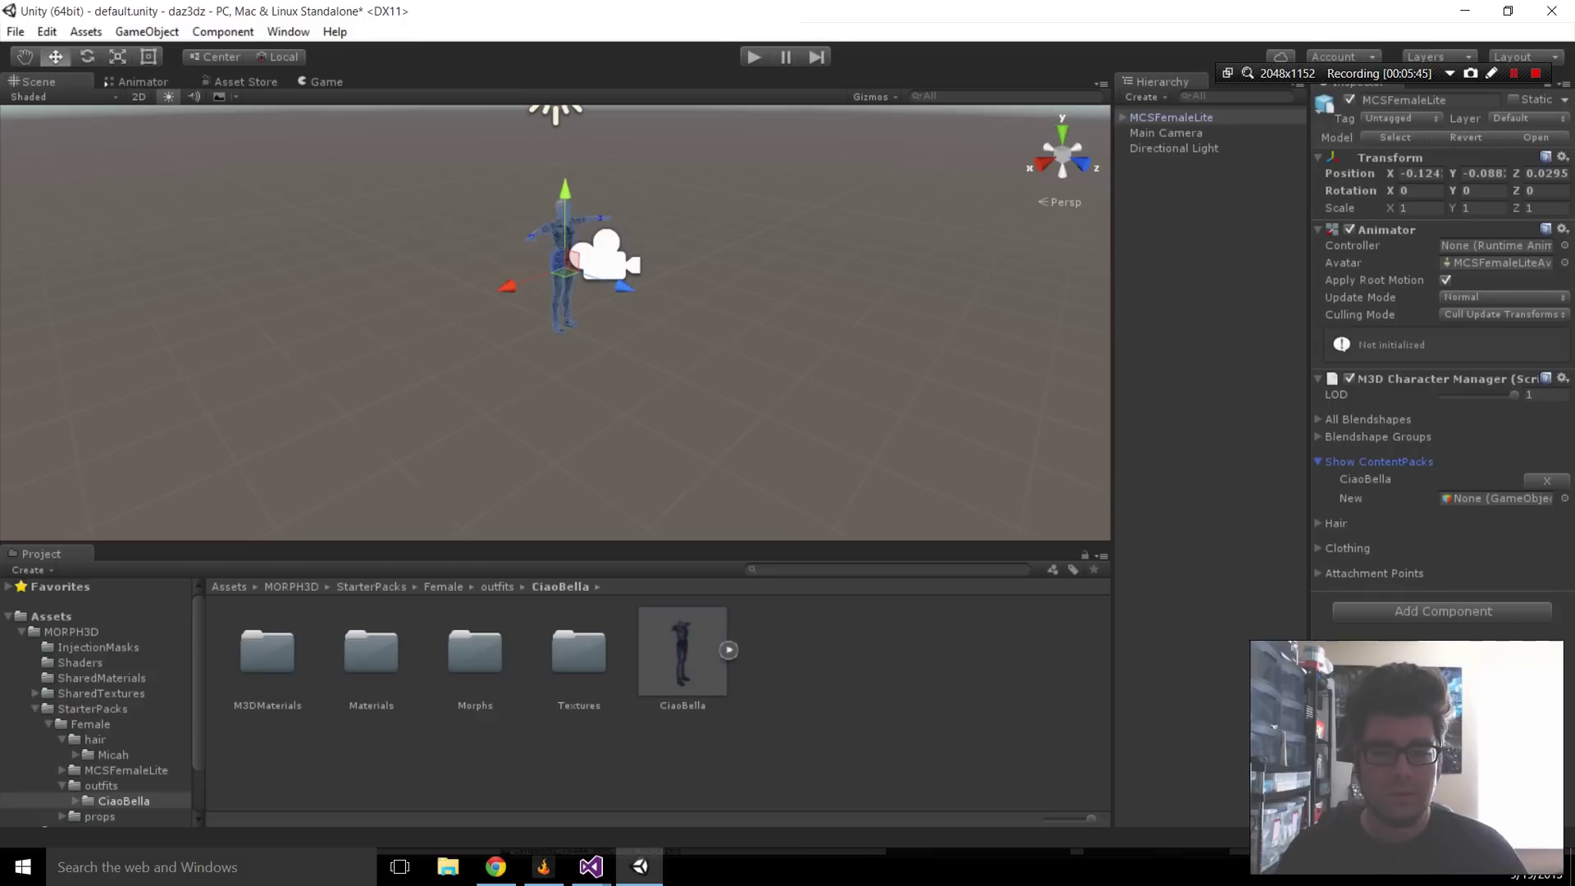
Preview the CiaoBella outfit on the character in Play mode and list the clothing items in its M3D Character Manager
scroll(556, 322, "up", 3)
left_click(754, 57)
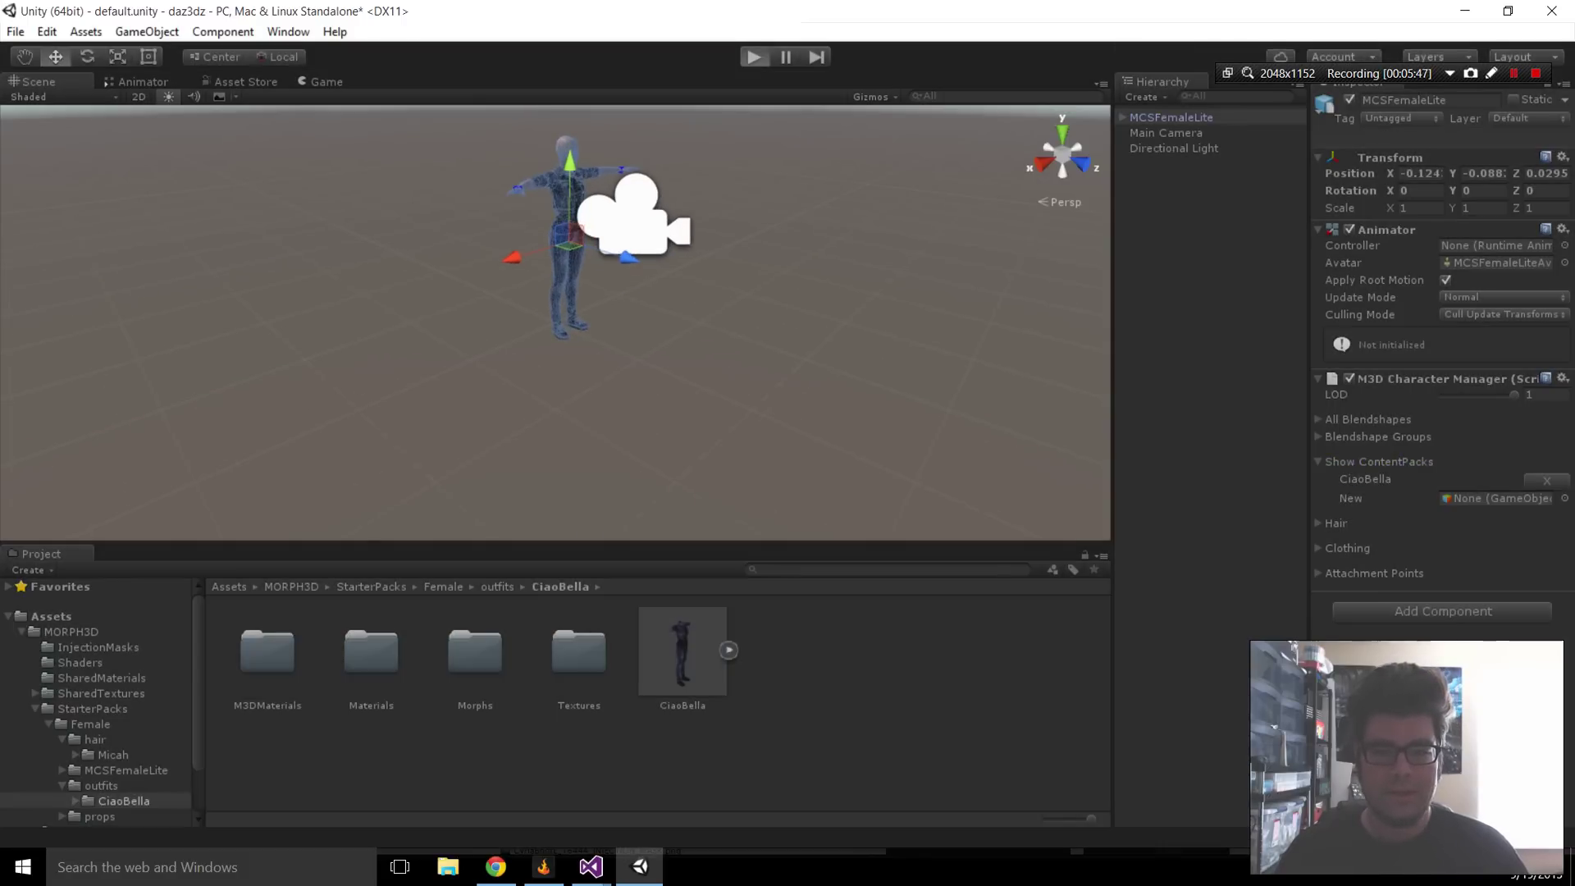
key("ctrl+p")
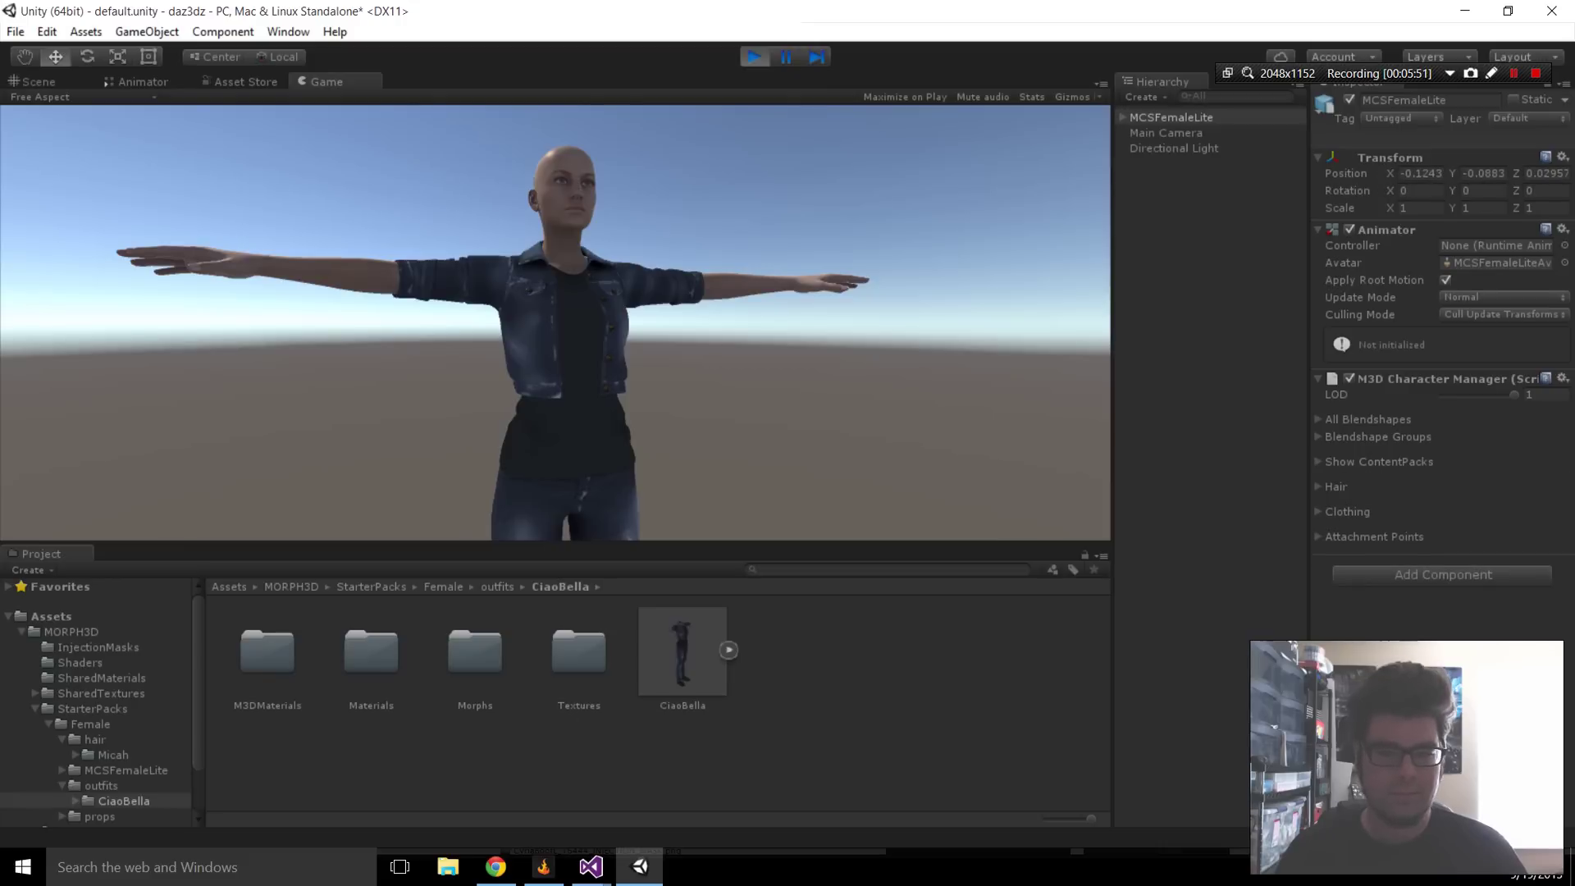
key("ctrl+p")
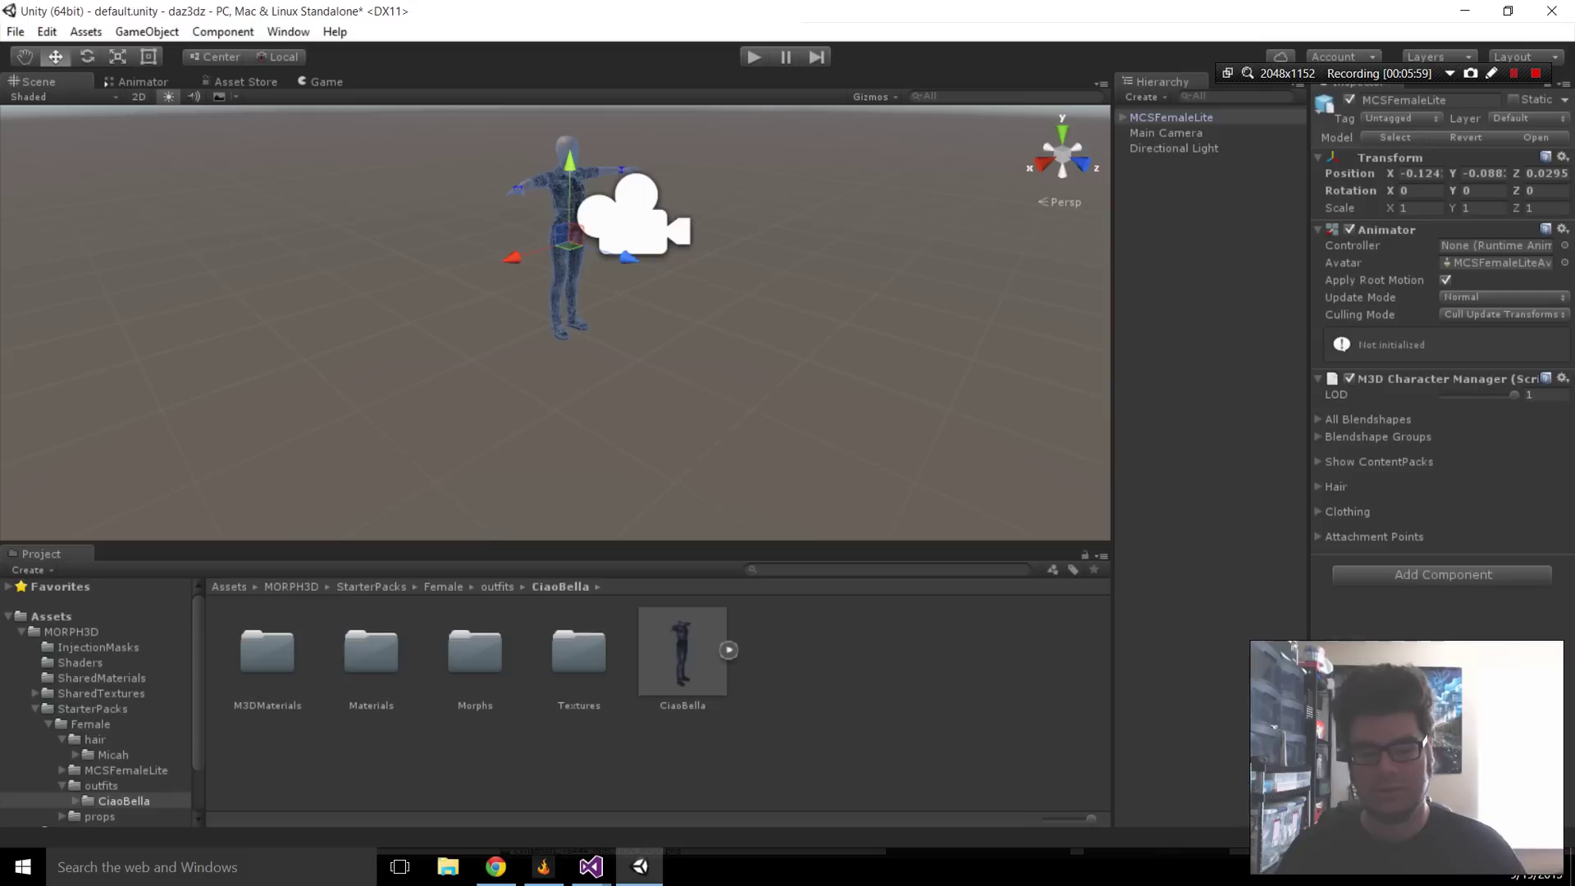
left_click(1320, 512)
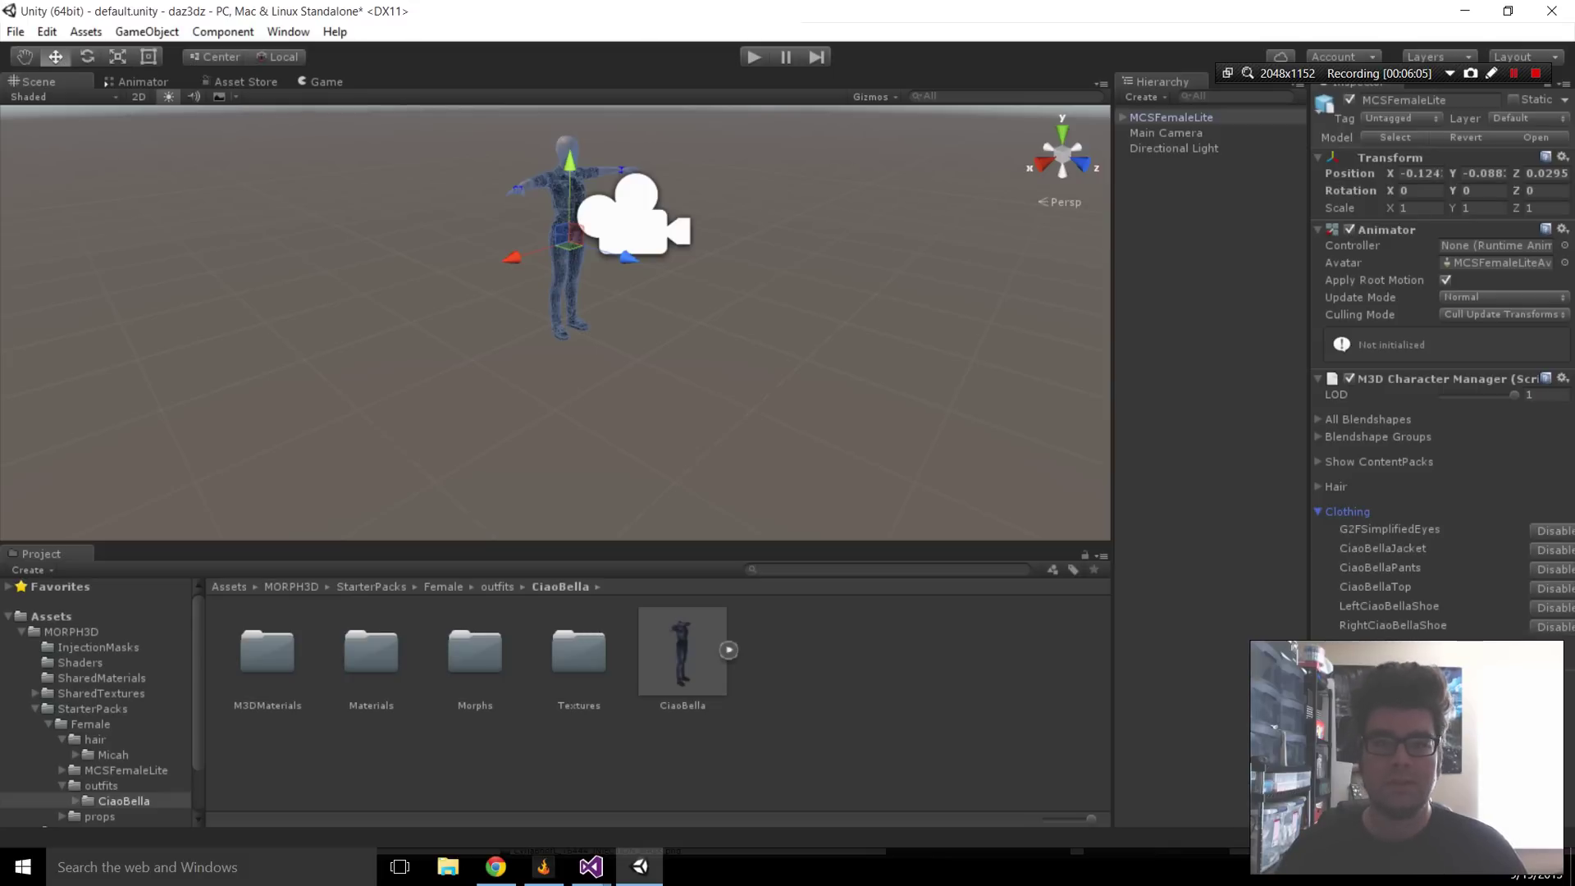
left_click(1210, 345)
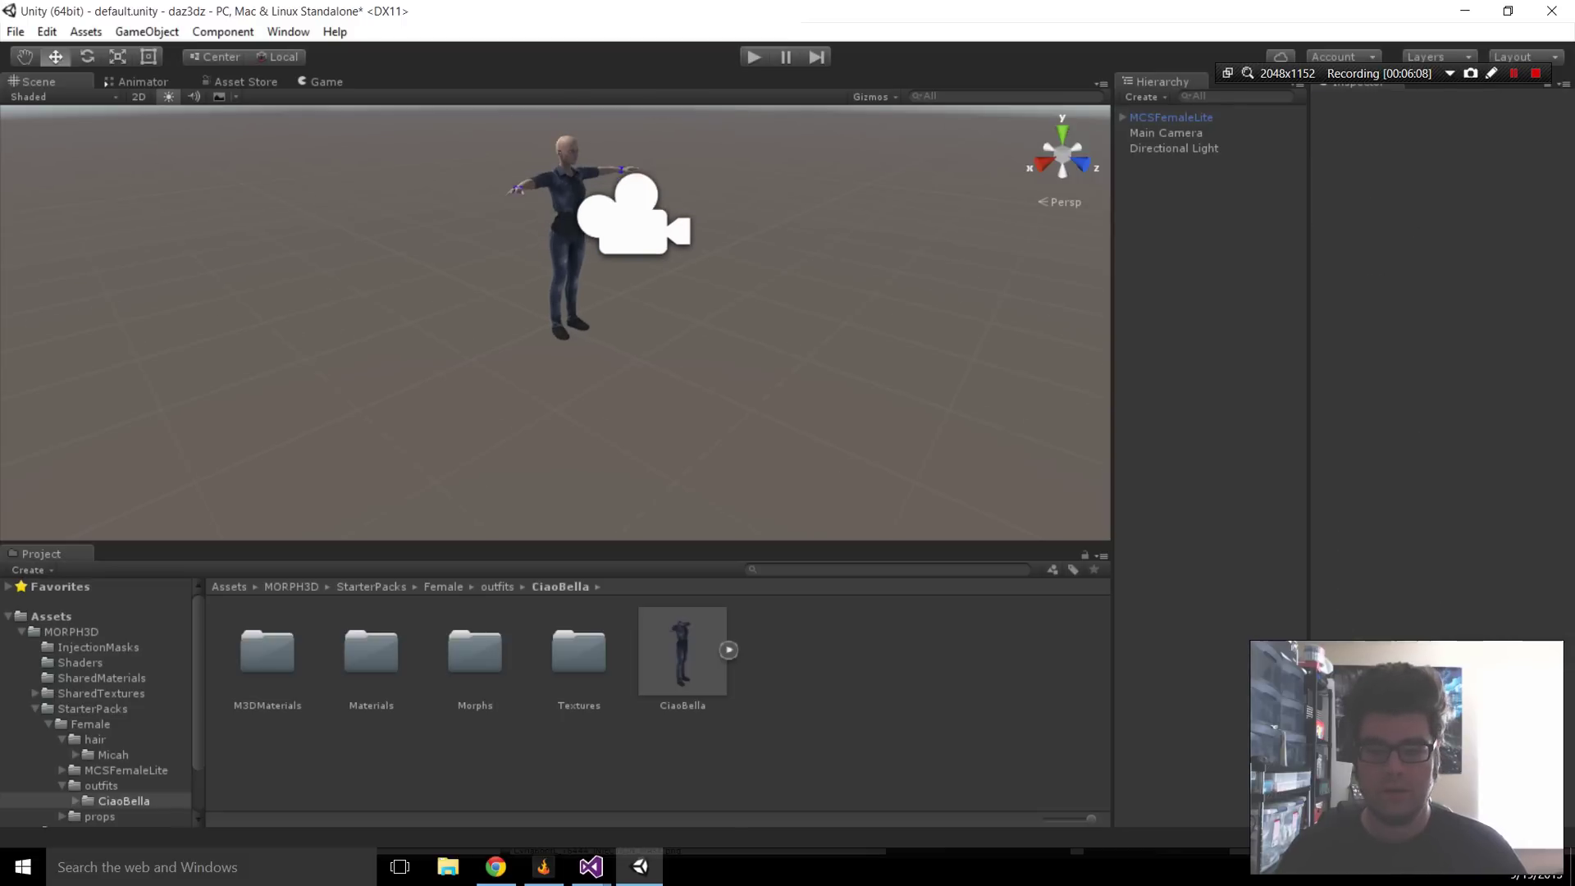
Open the Micah folder under MORPH3D/StarterPacks/Female/hair and select the Micah hair model
left_click(443, 586)
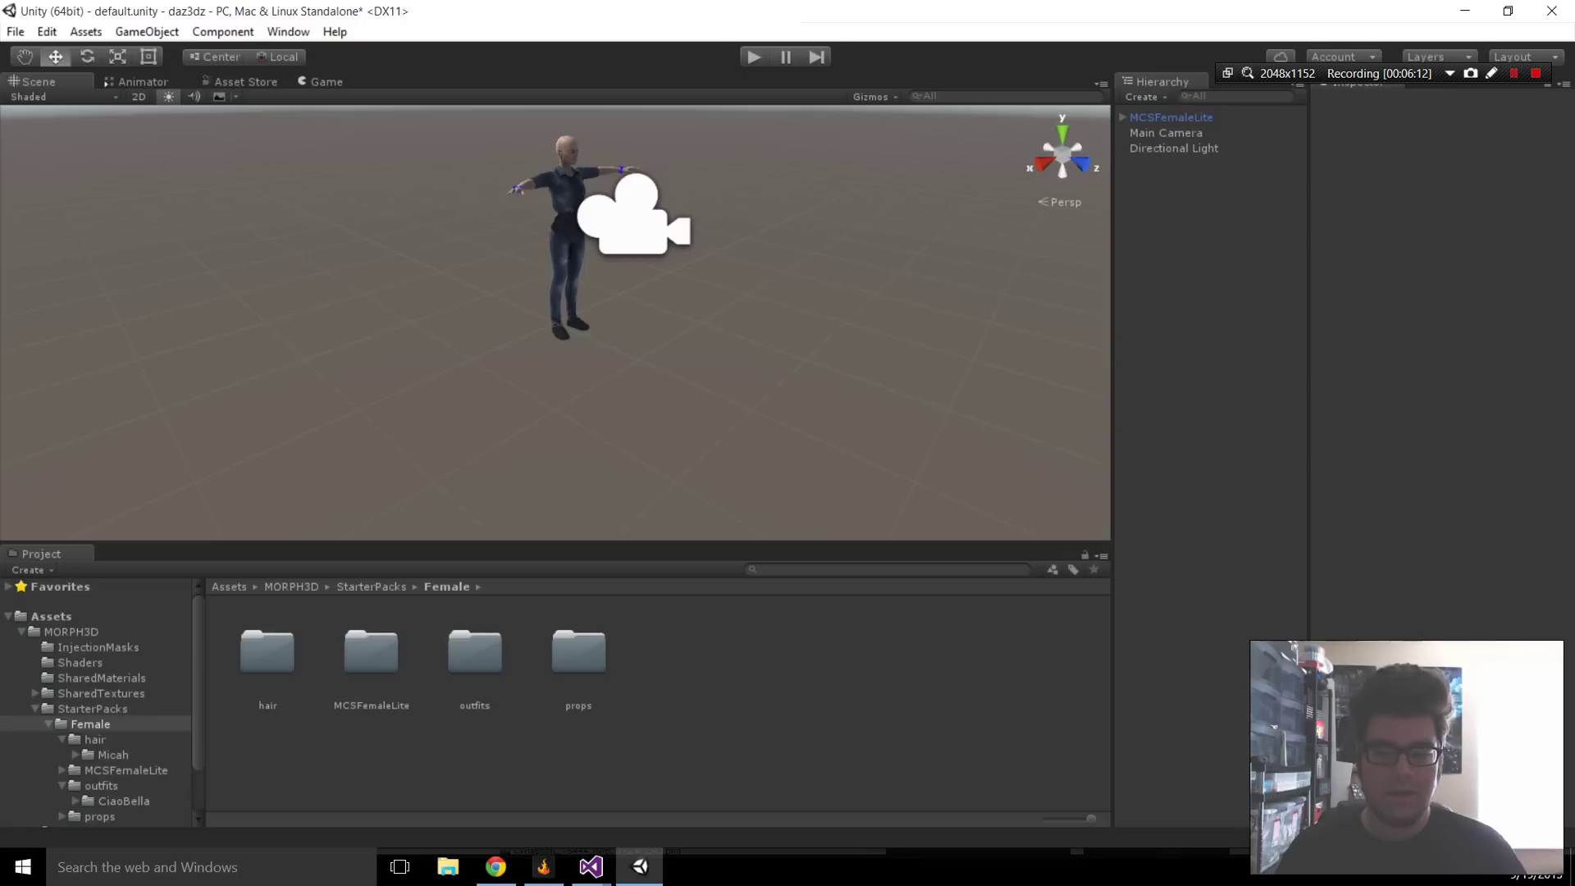
double_click(267, 653)
double_click(267, 652)
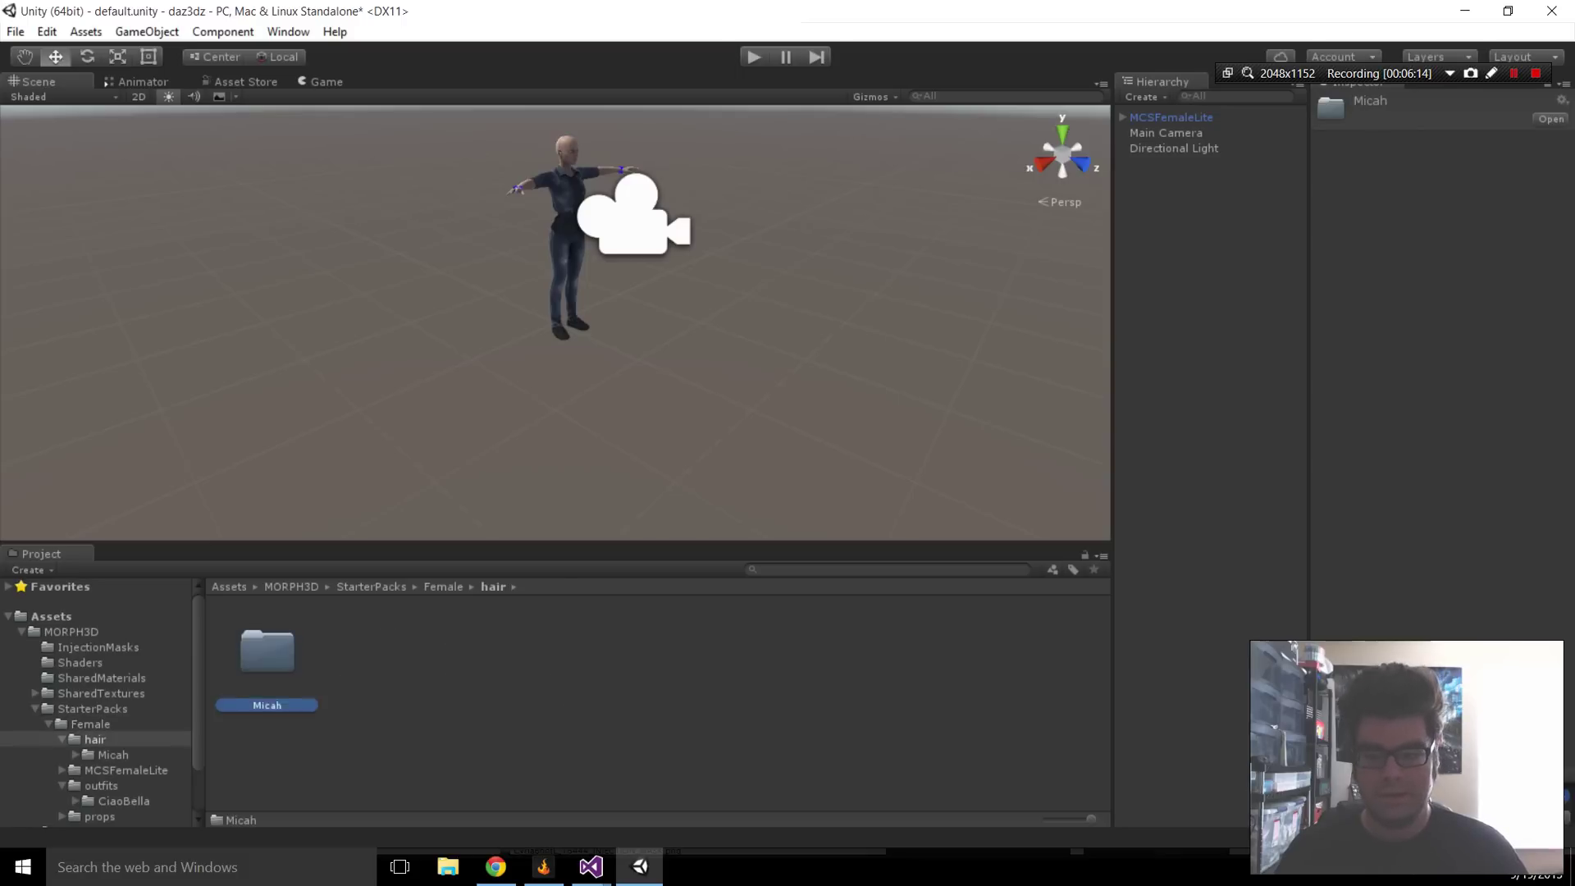
left_click(683, 652)
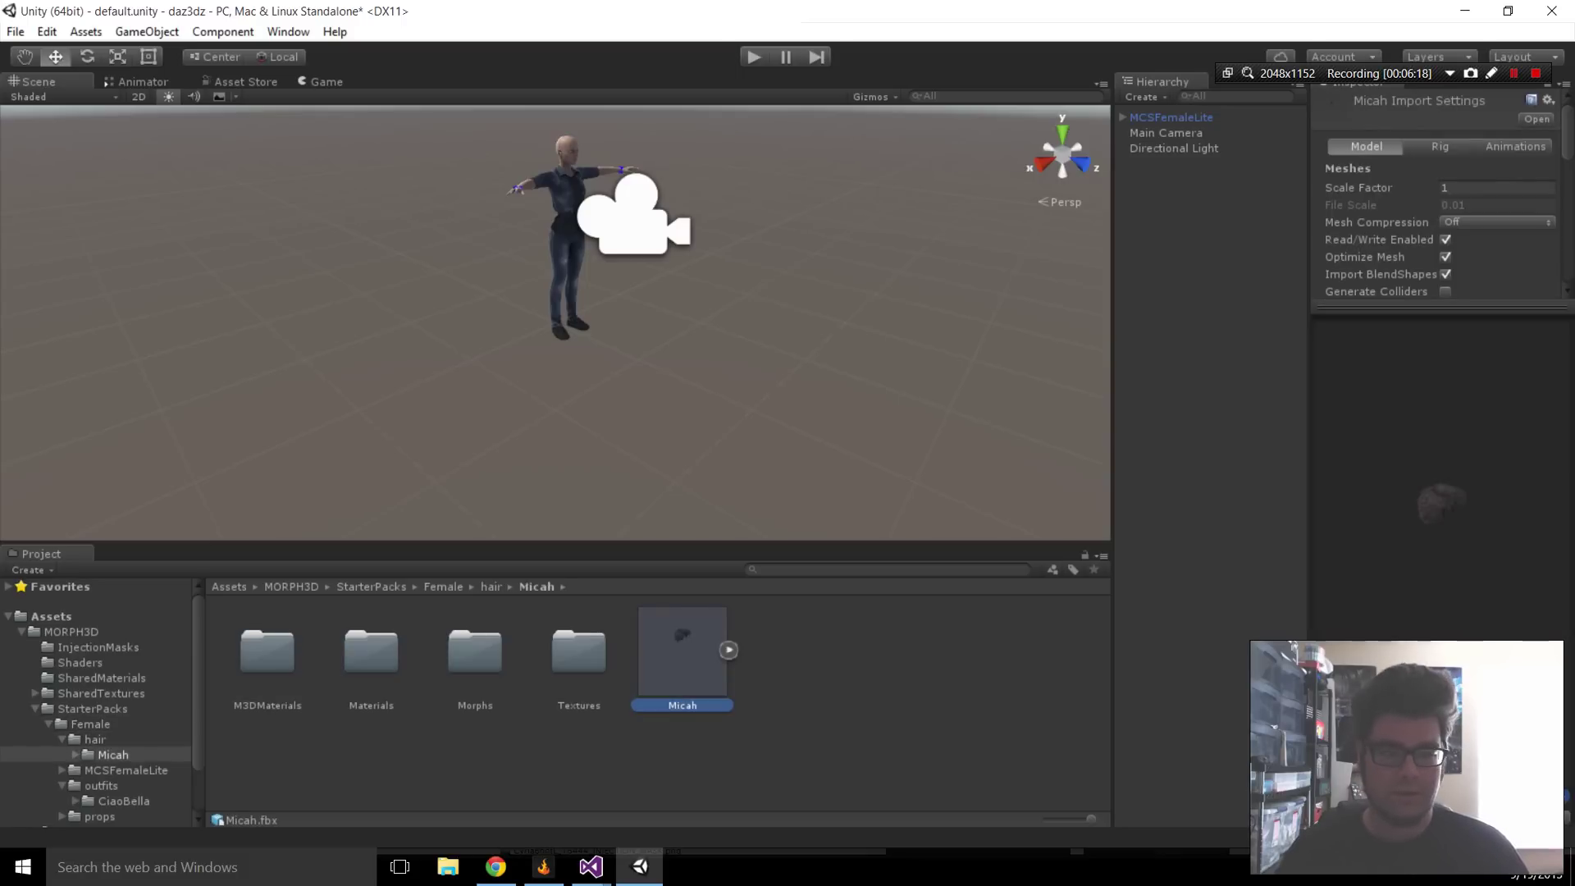
Add the Micah hair as a content pack in the M3D Character Manager of MCSFemaleLite and preview it in Play mode
left_click(1171, 117)
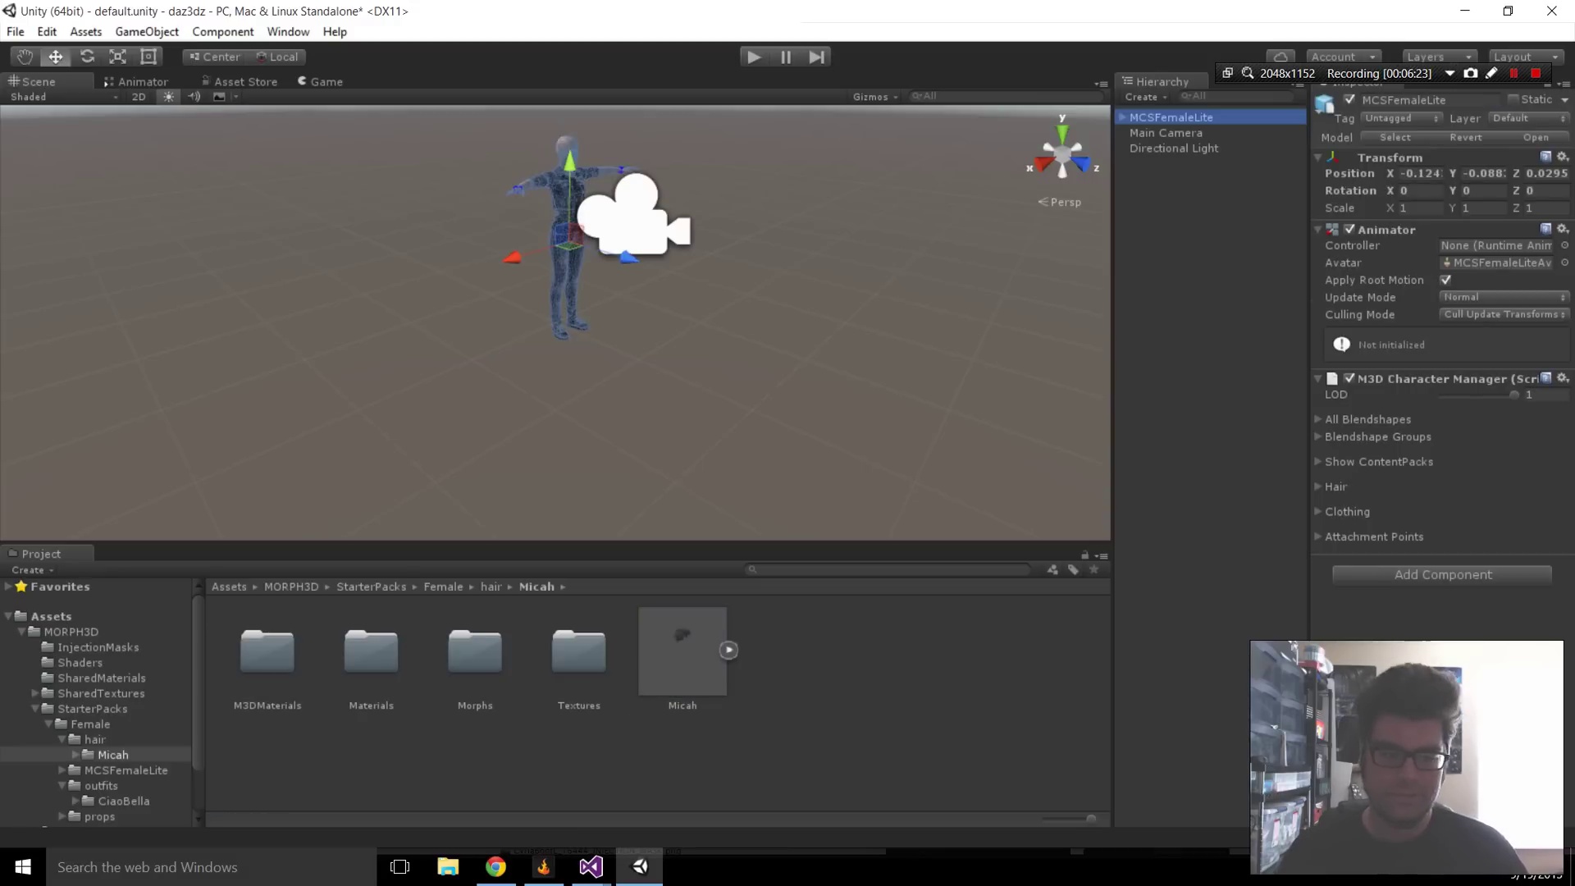
left_click(1318, 462)
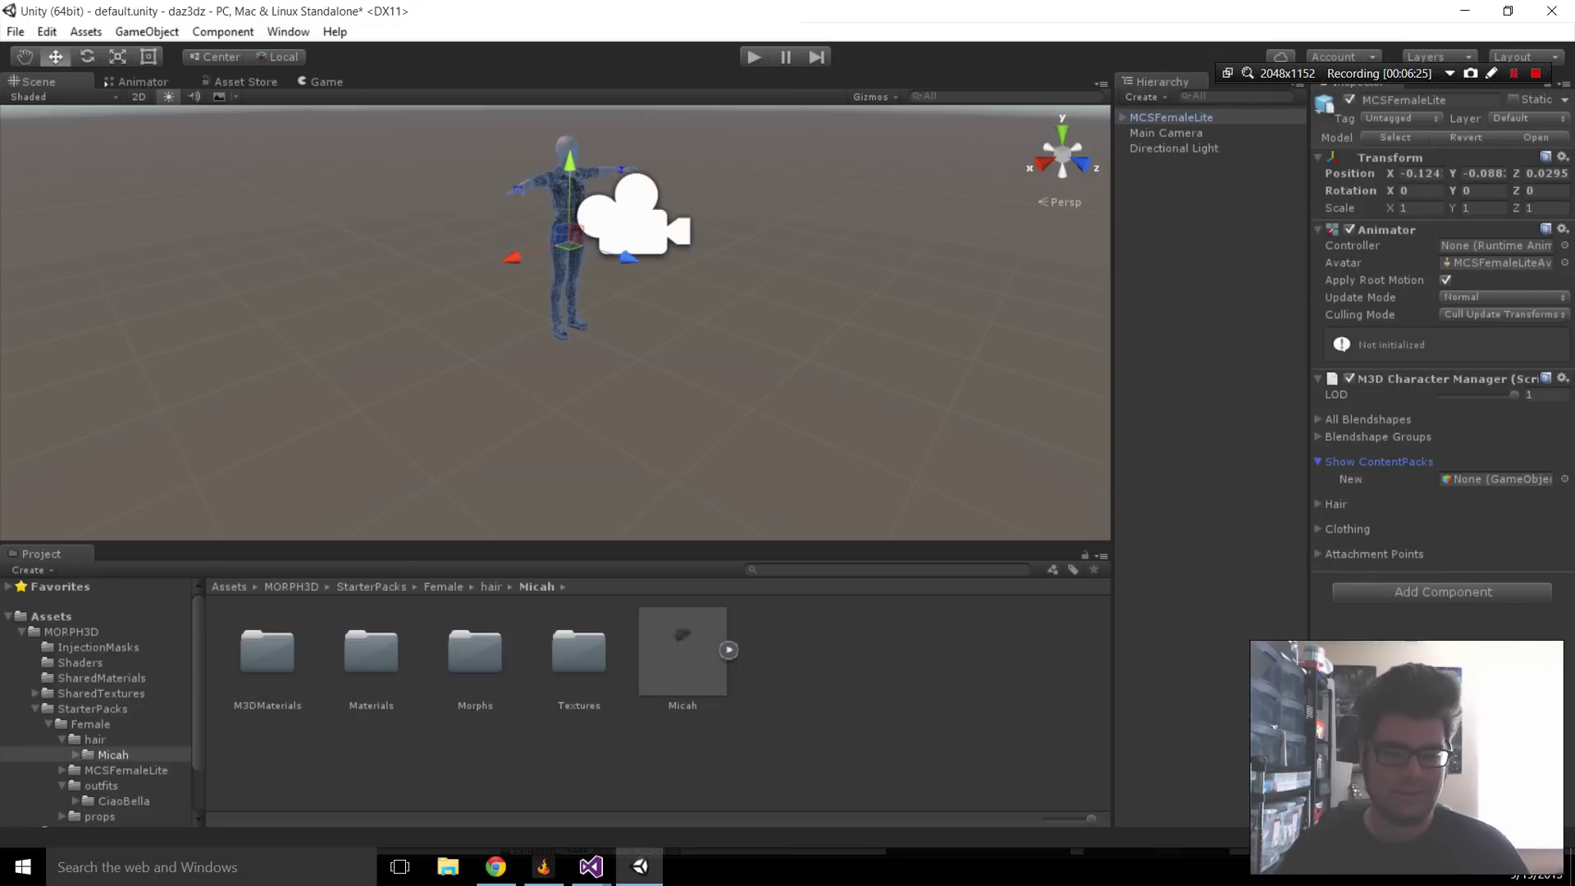
left_click_drag(683, 652, 1497, 479)
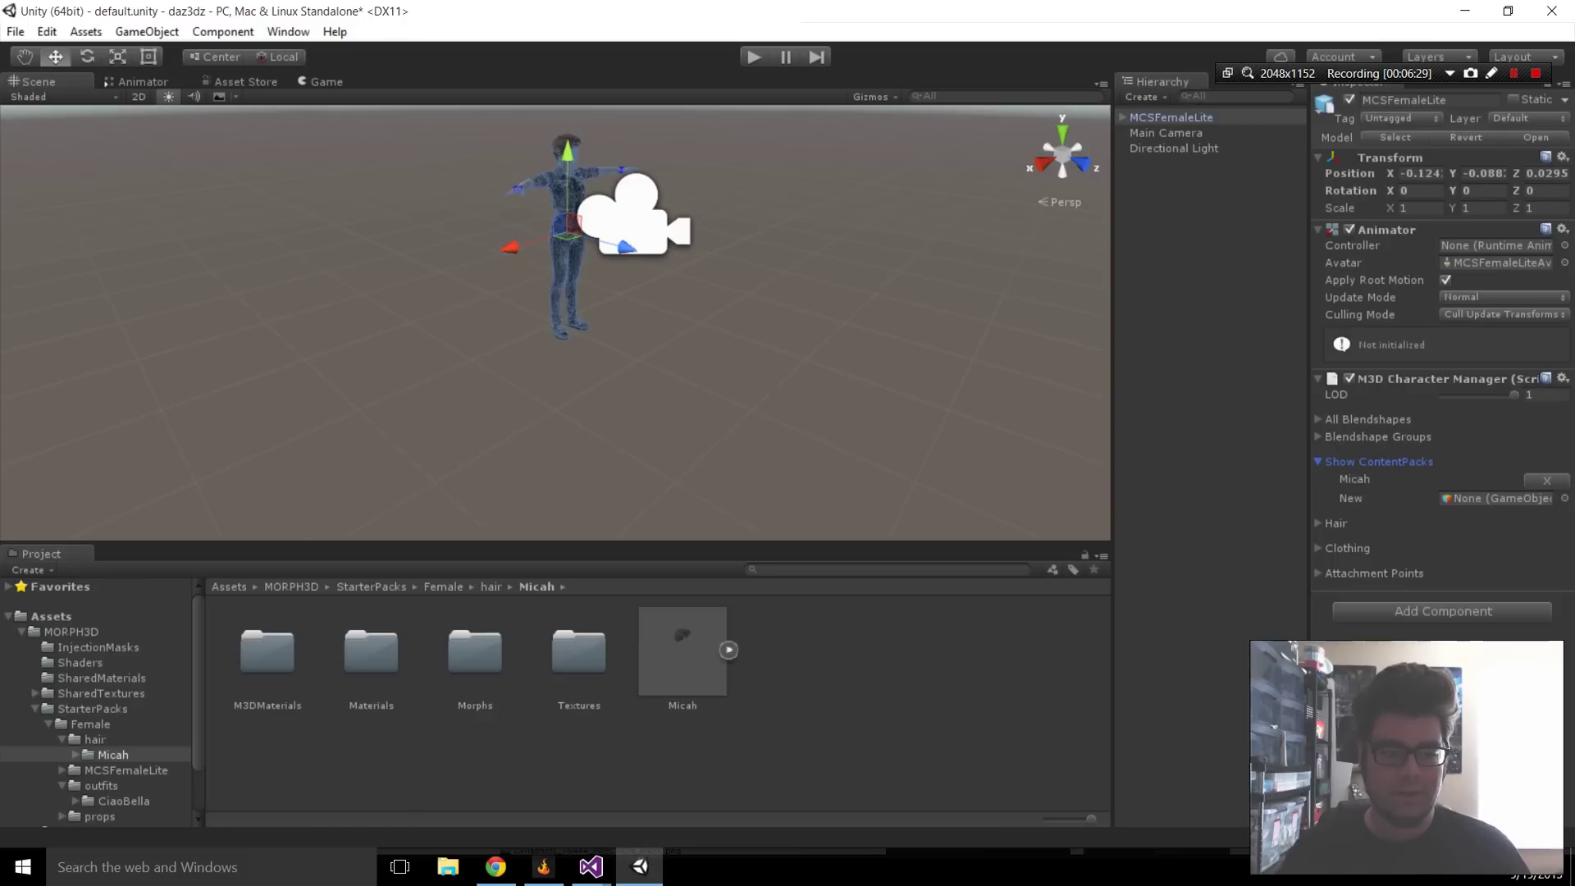
left_click(1318, 523)
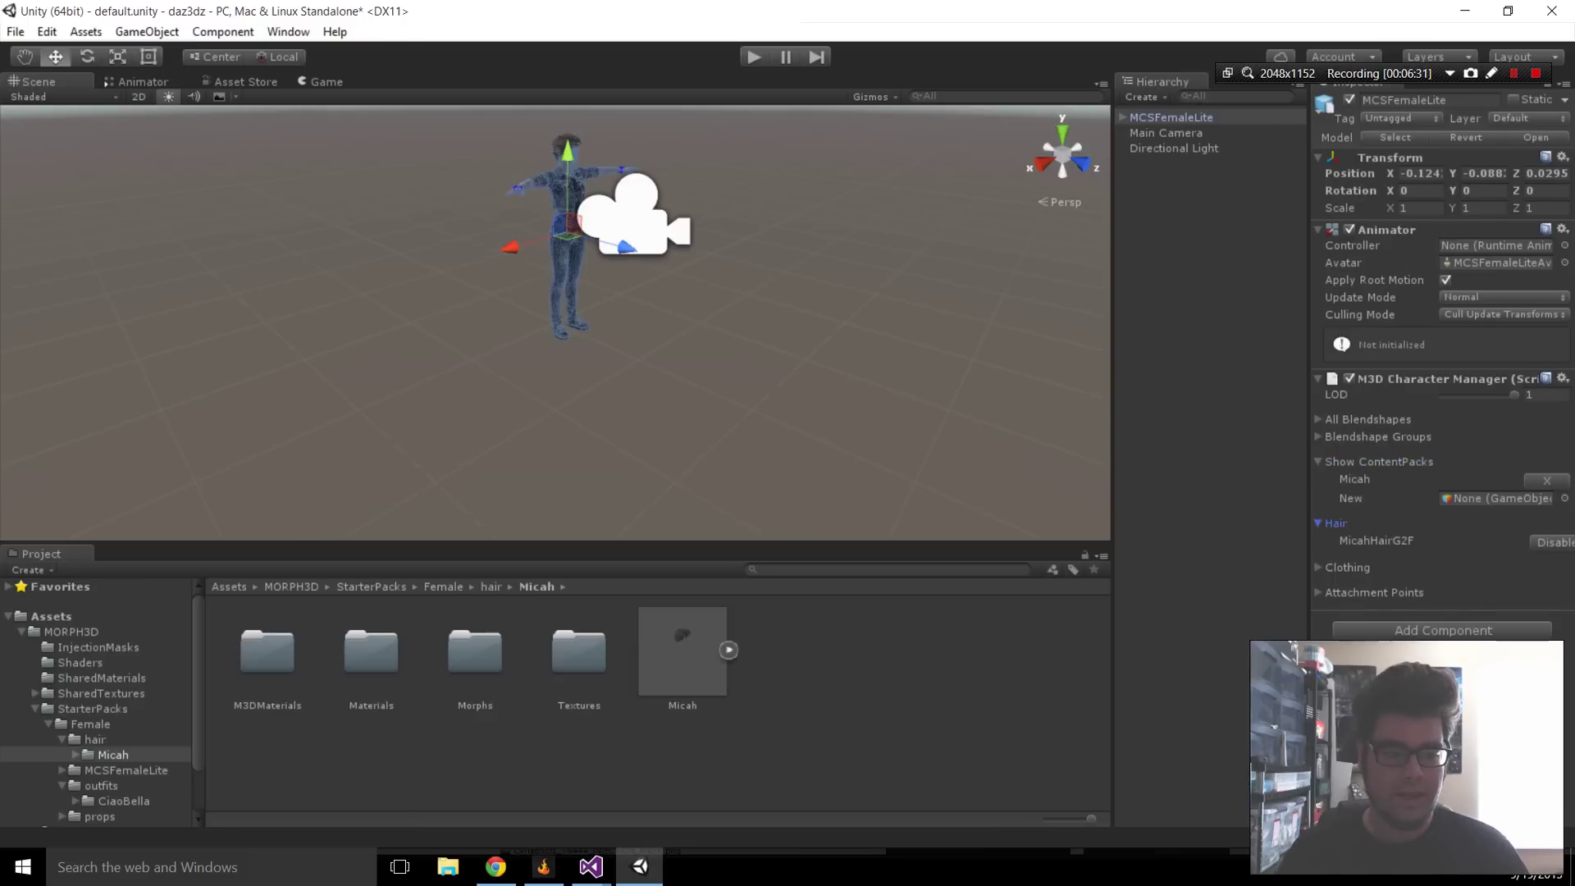
left_click(754, 56)
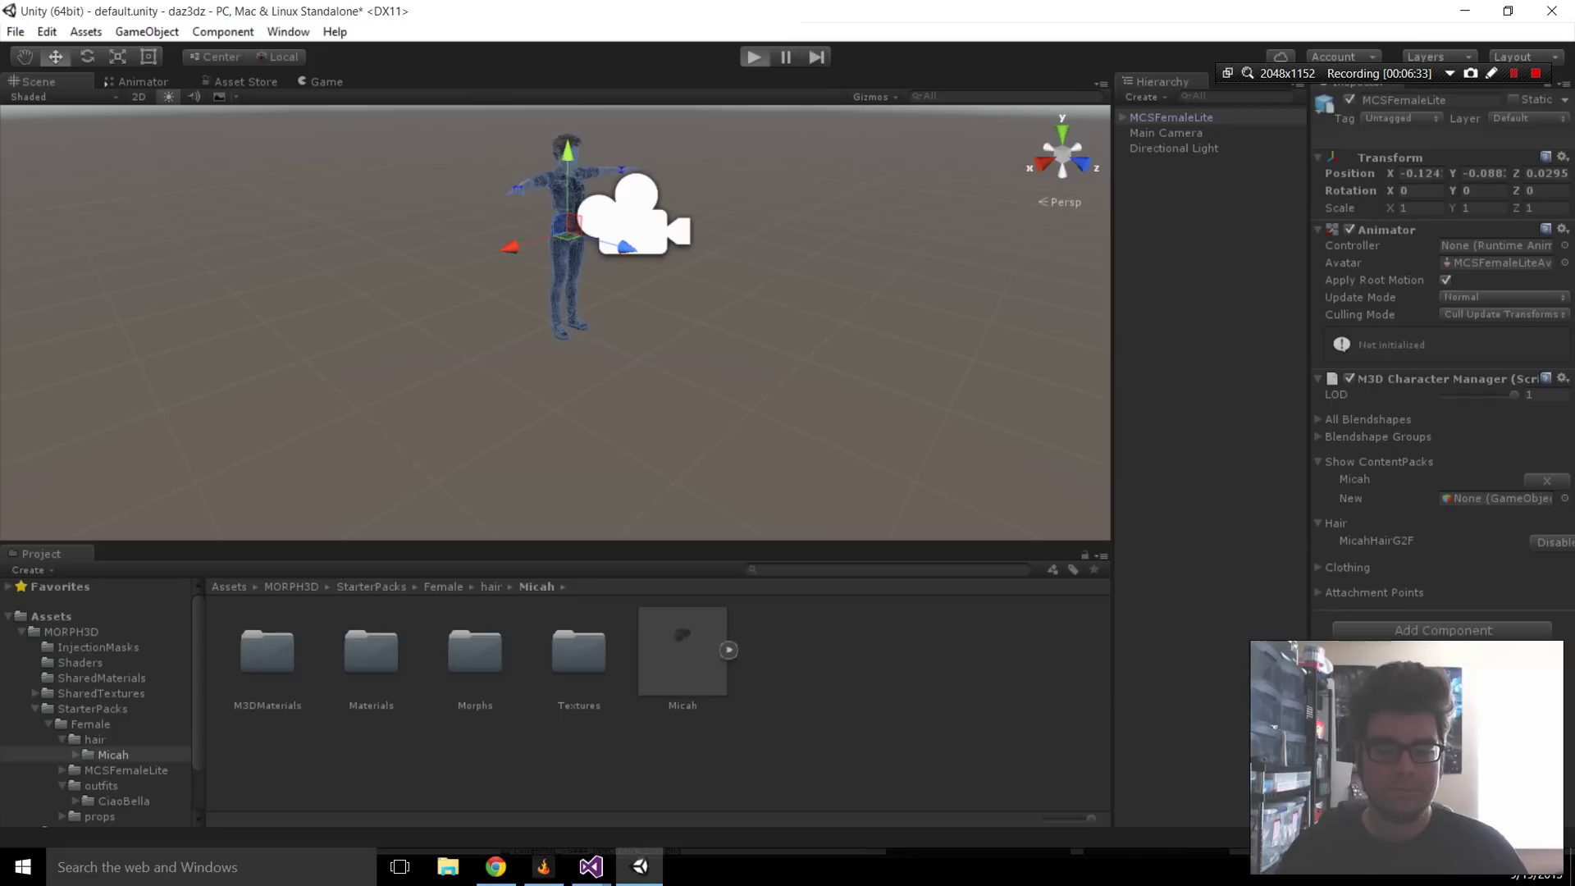
key("ctrl+p")
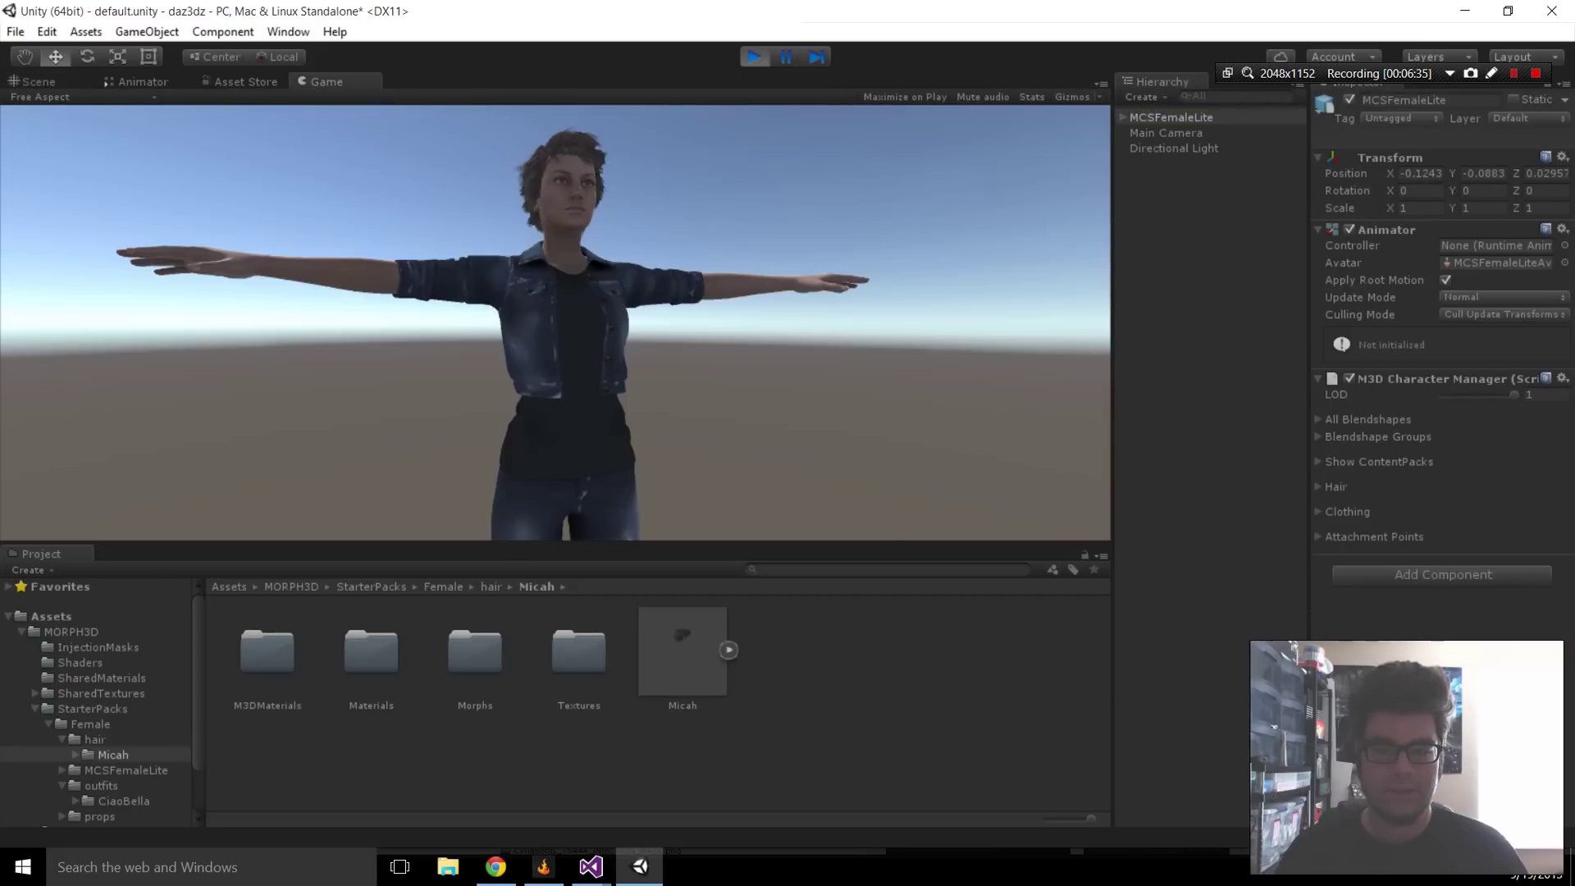
key("ctrl+p")
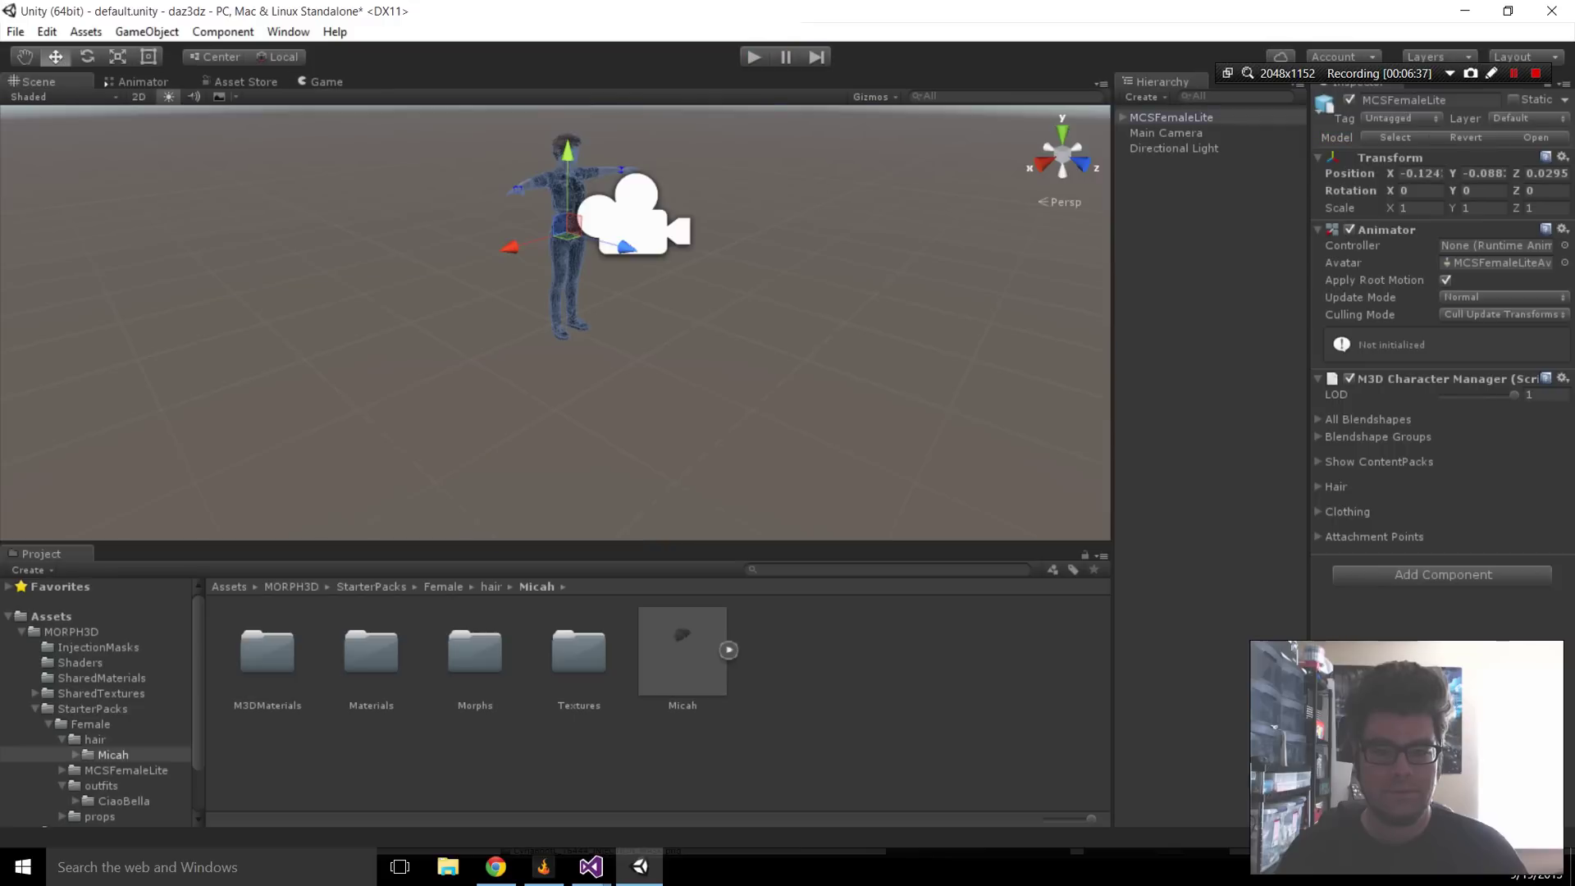
Rotate MCSFemaleLite around its vertical axis to a Y rotation of about 18.1
key("e")
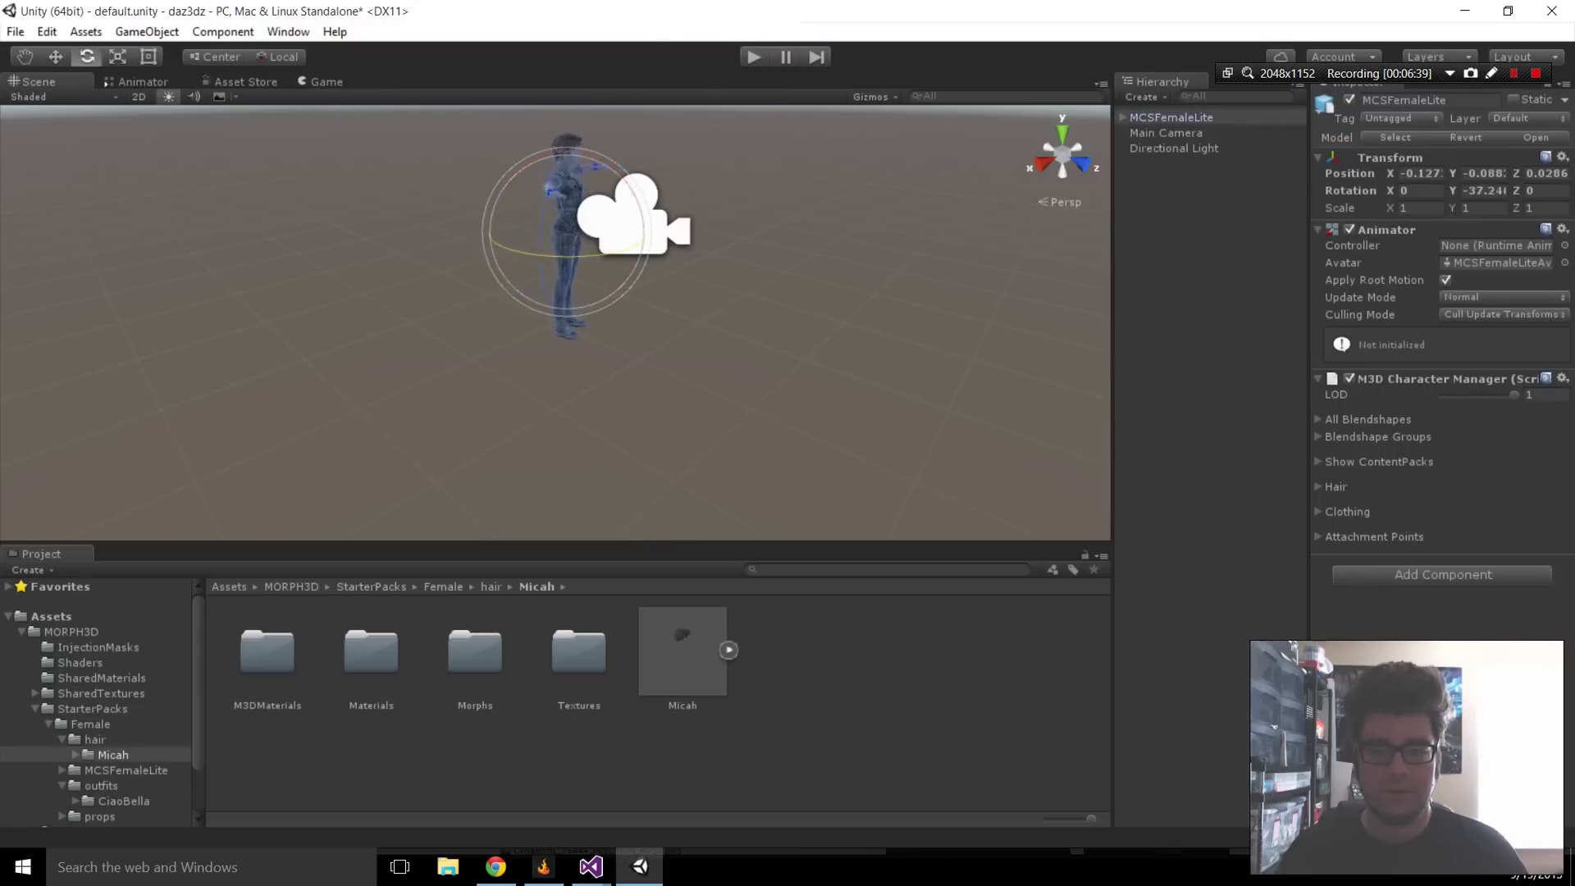
left_click_drag(611, 254, 485, 256)
scroll(555, 247, "up", 5)
scroll(555, 246, "down", 5)
scroll(556, 246, "up", 2)
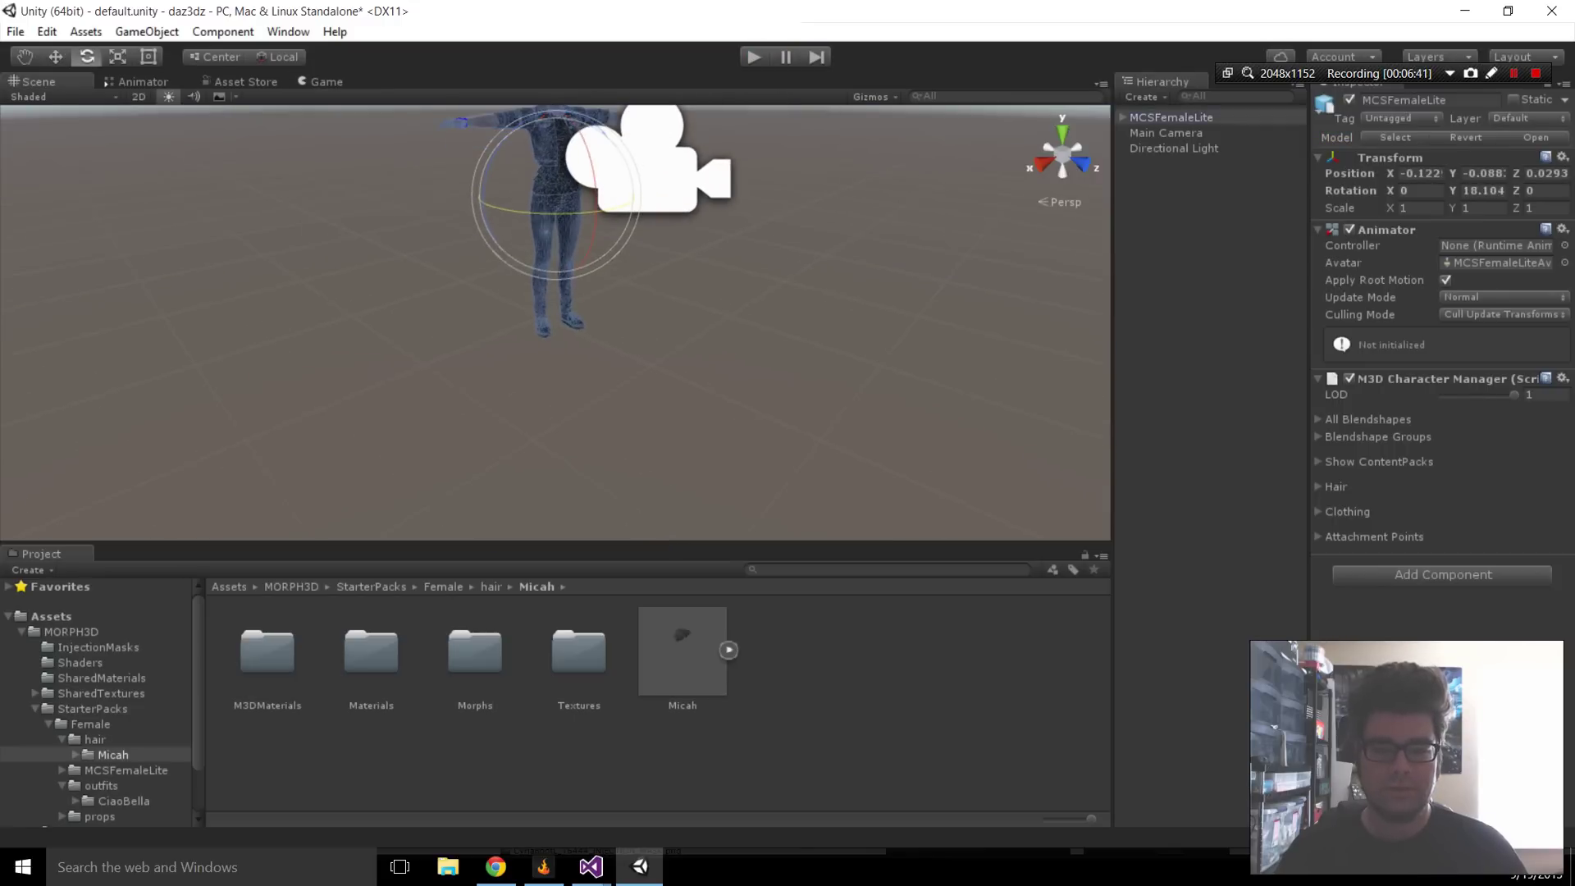
scroll(556, 246, "down", 4)
right_click_drag(555, 246, 536, 202)
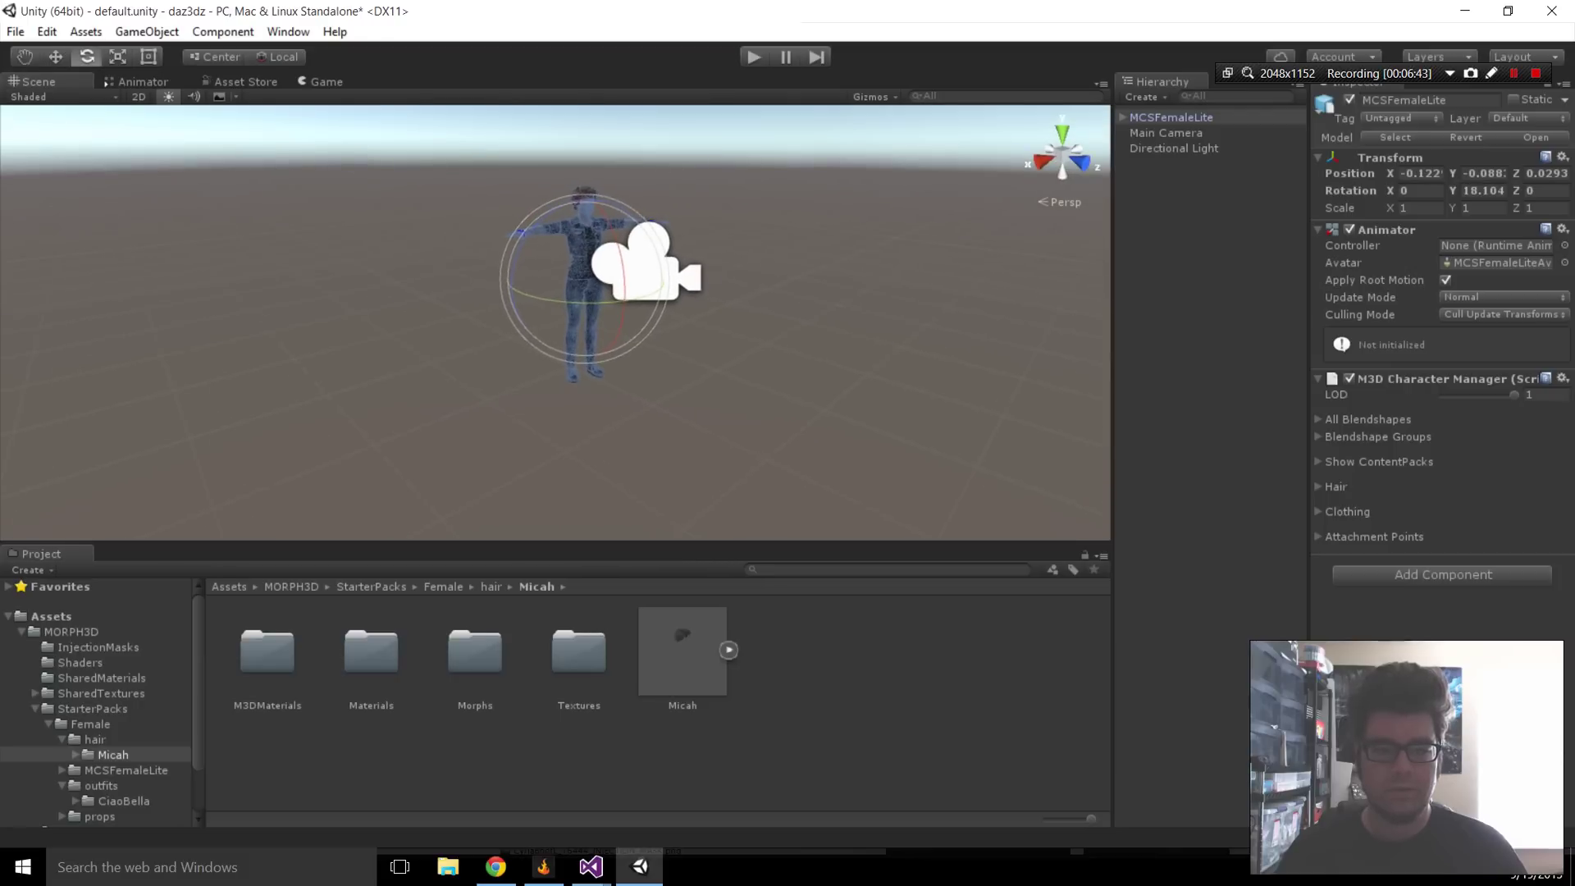
Examine the character's jacket, face and hair up close from the front in the scene view
key("q")
scroll(556, 323, "up", 3)
left_click_drag(556, 322, 402, 373)
scroll(607, 435, "up", 5)
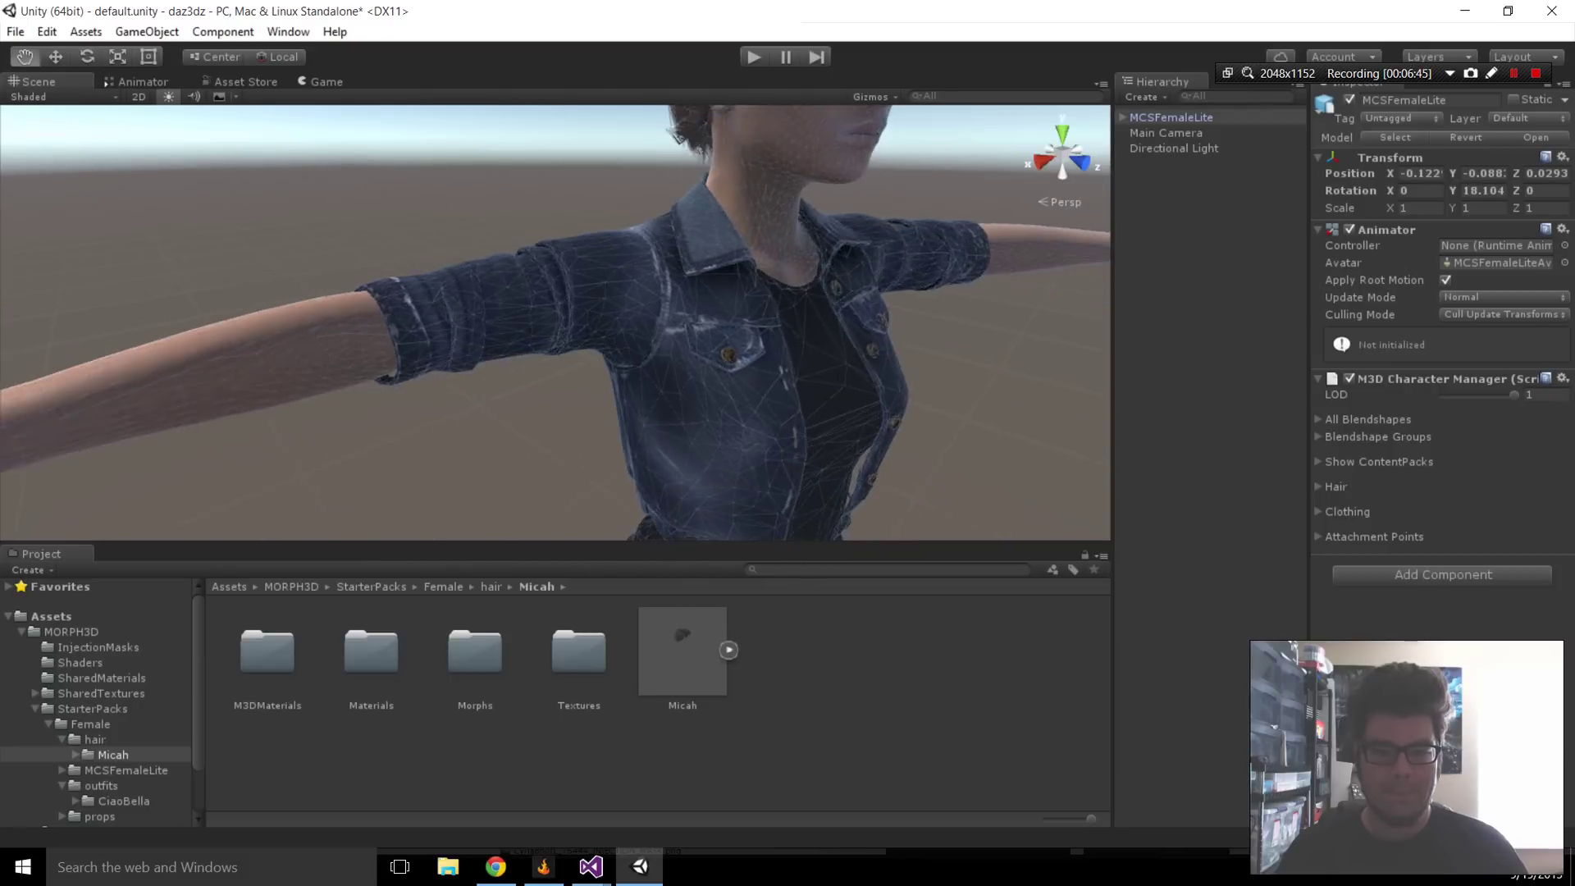
scroll(556, 323, "down", 4)
key("w")
key("e")
right_click_drag(555, 323, 439, 275)
key("q")
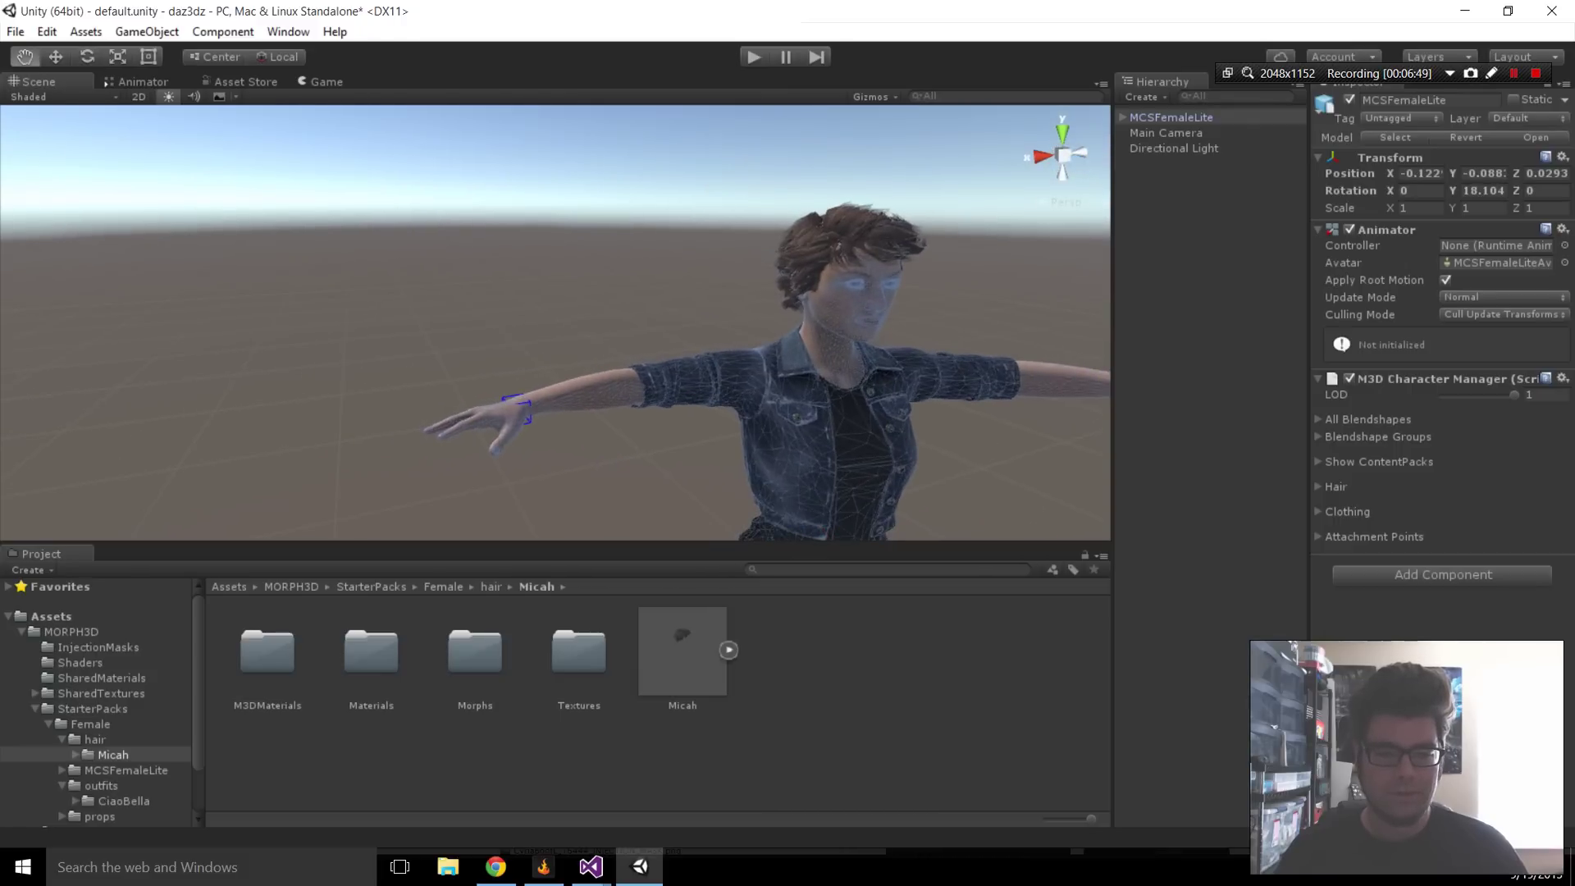
left_click_drag(555, 323, 394, 323, "alt")
scroll(555, 322, "down", 6)
scroll(556, 323, "down", 2)
scroll(555, 322, "up", 8)
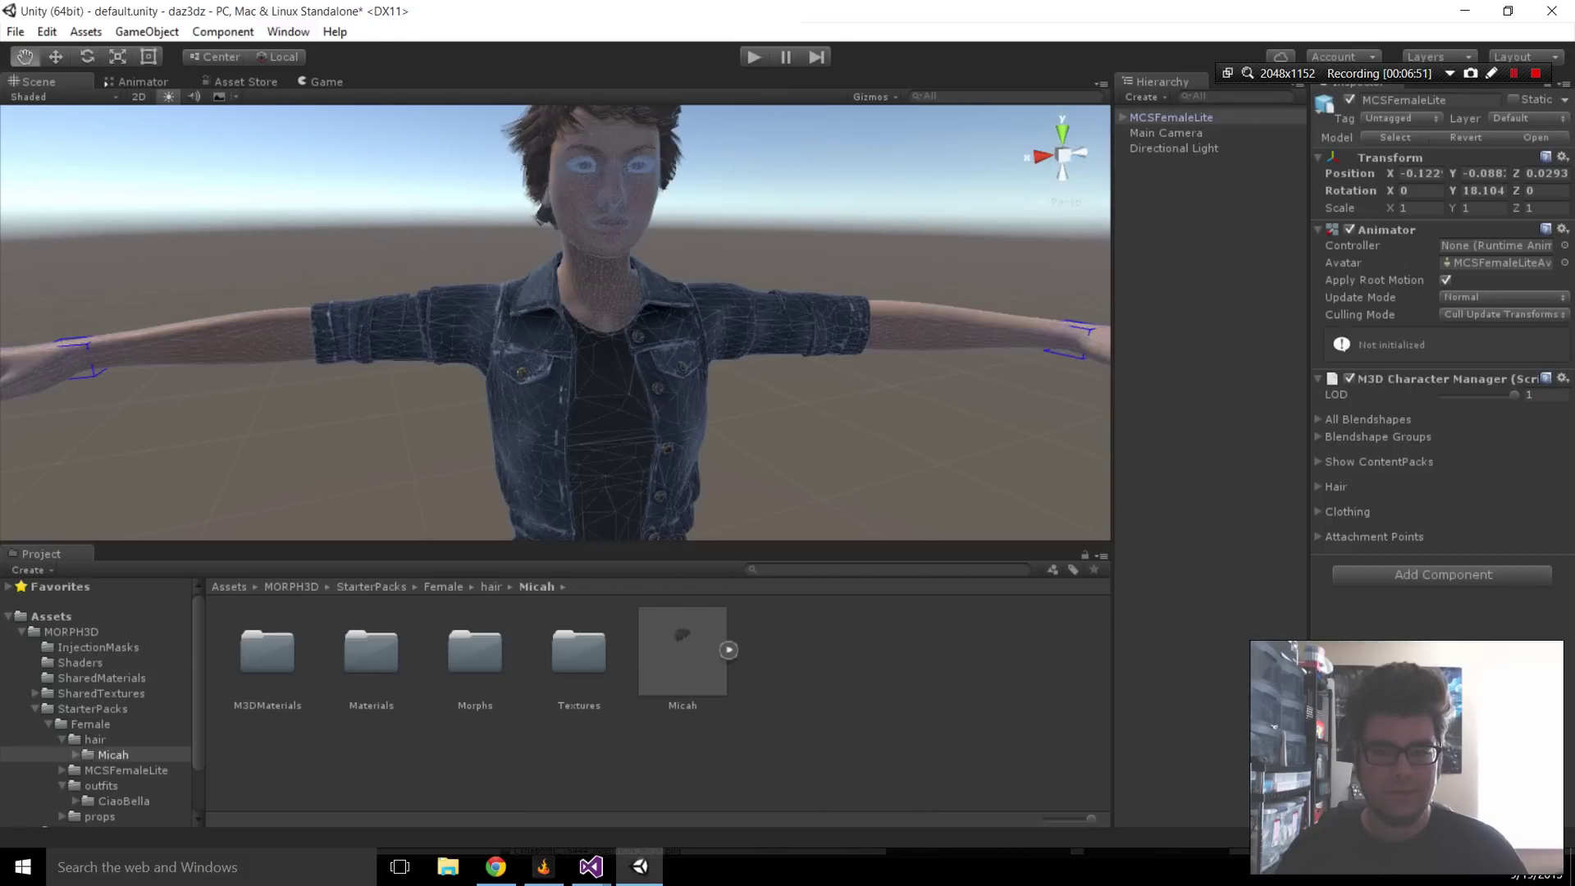
scroll(556, 322, "down", 4)
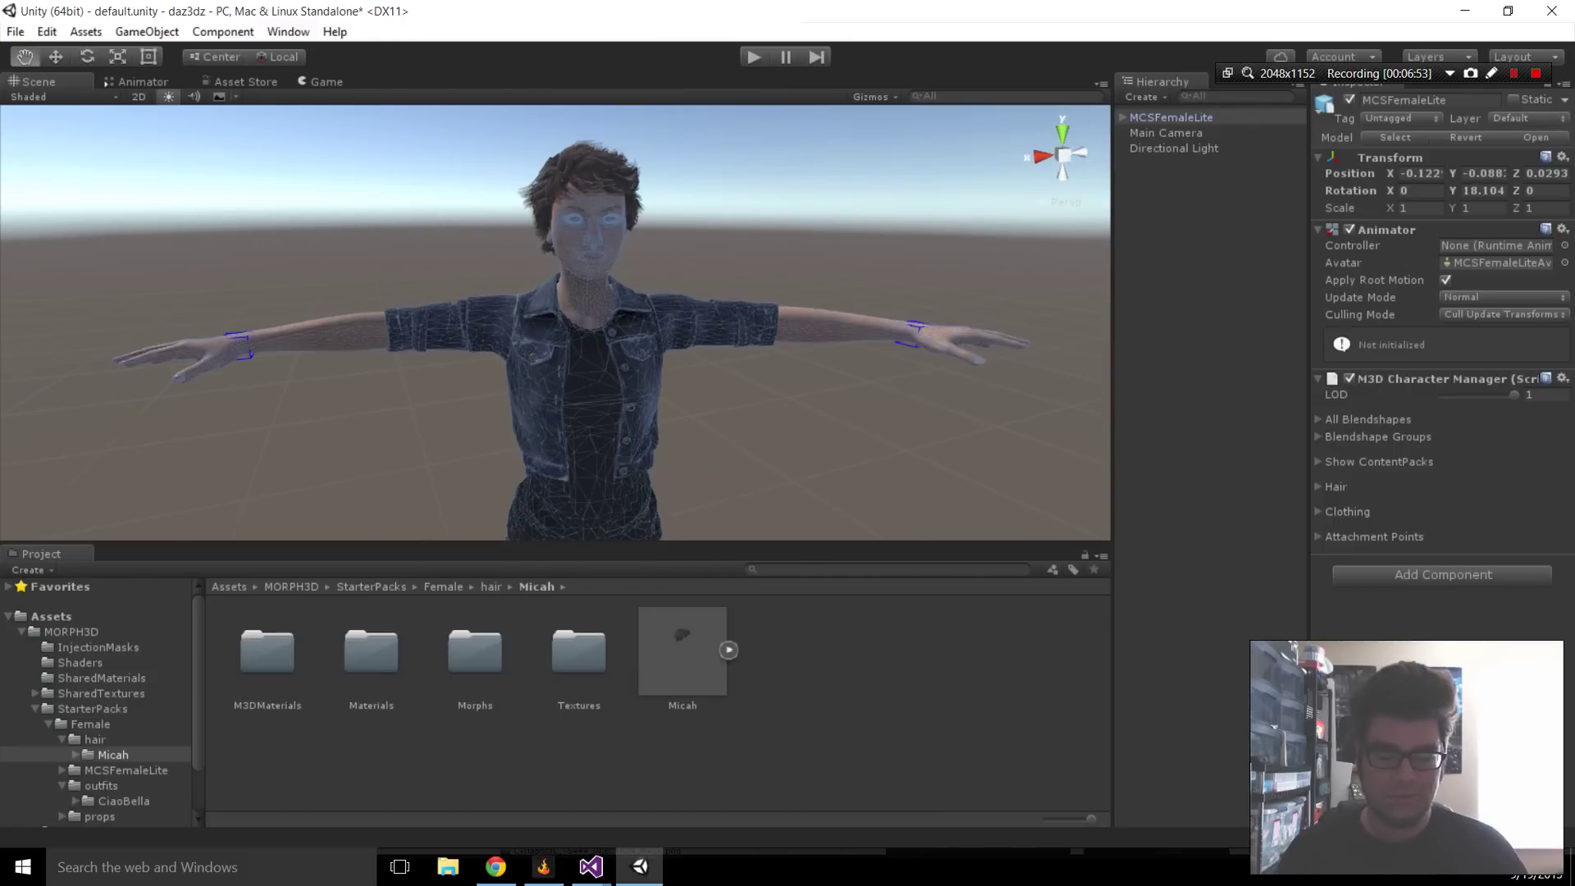
left_click(1210, 329)
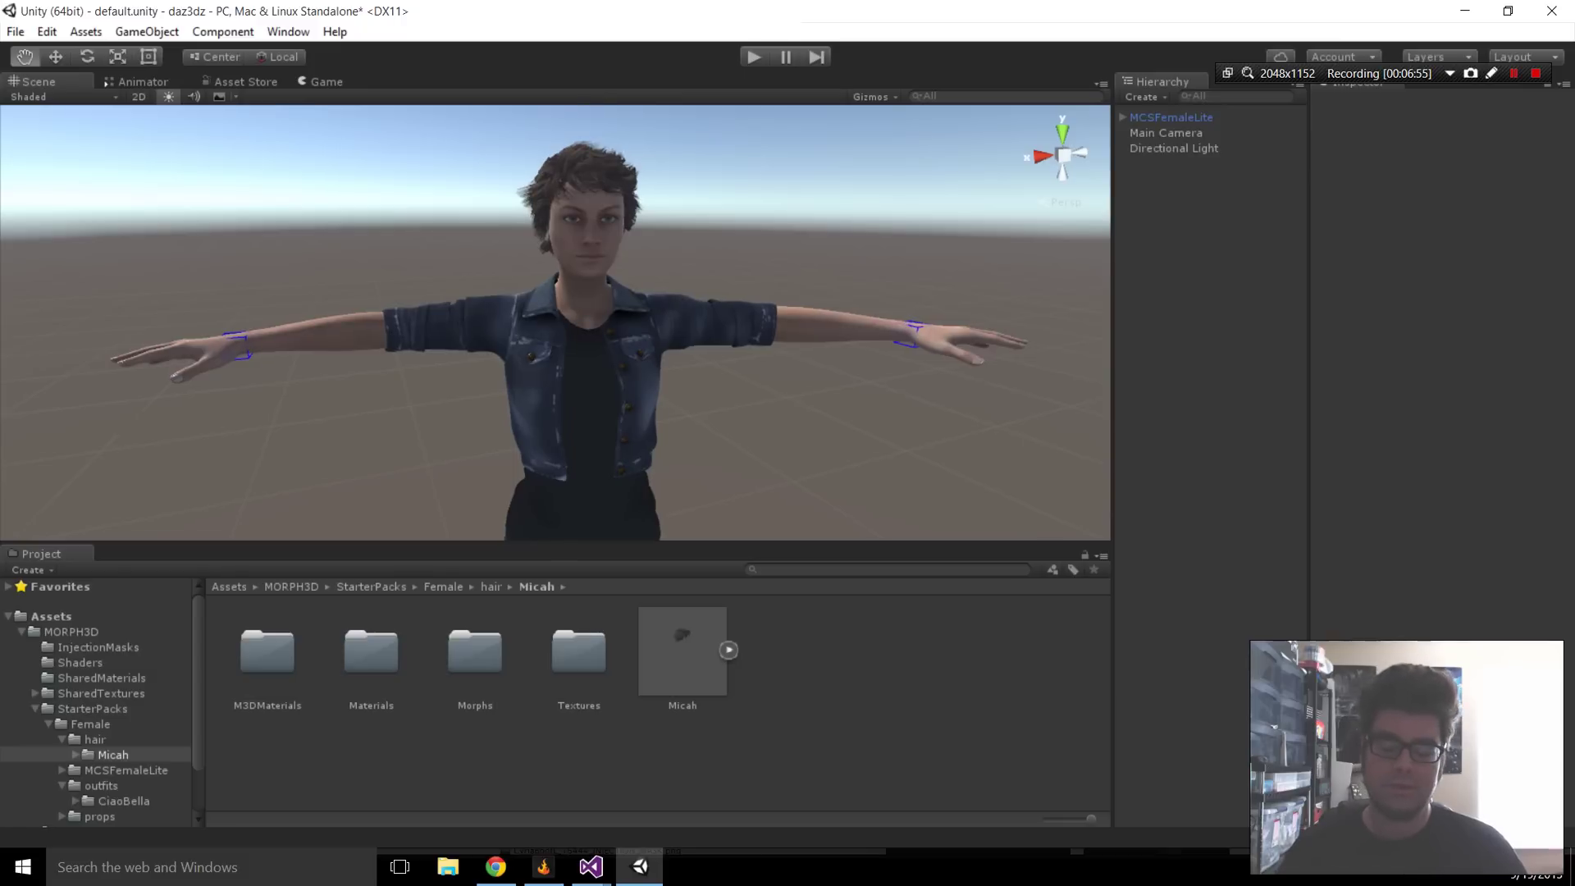
left_click(682, 651)
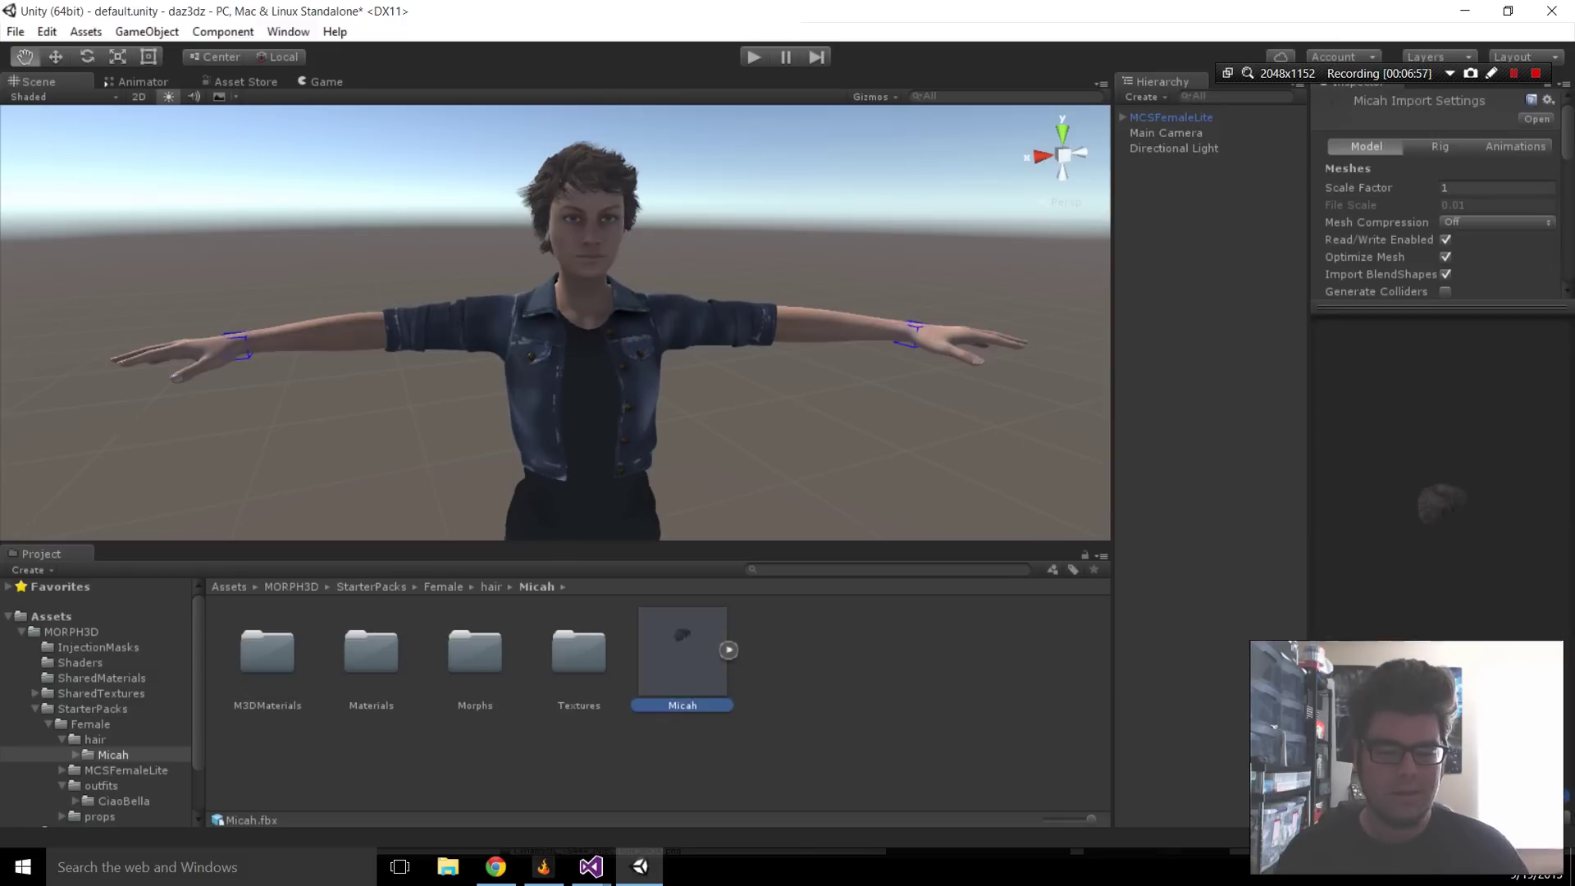
left_click(1210, 329)
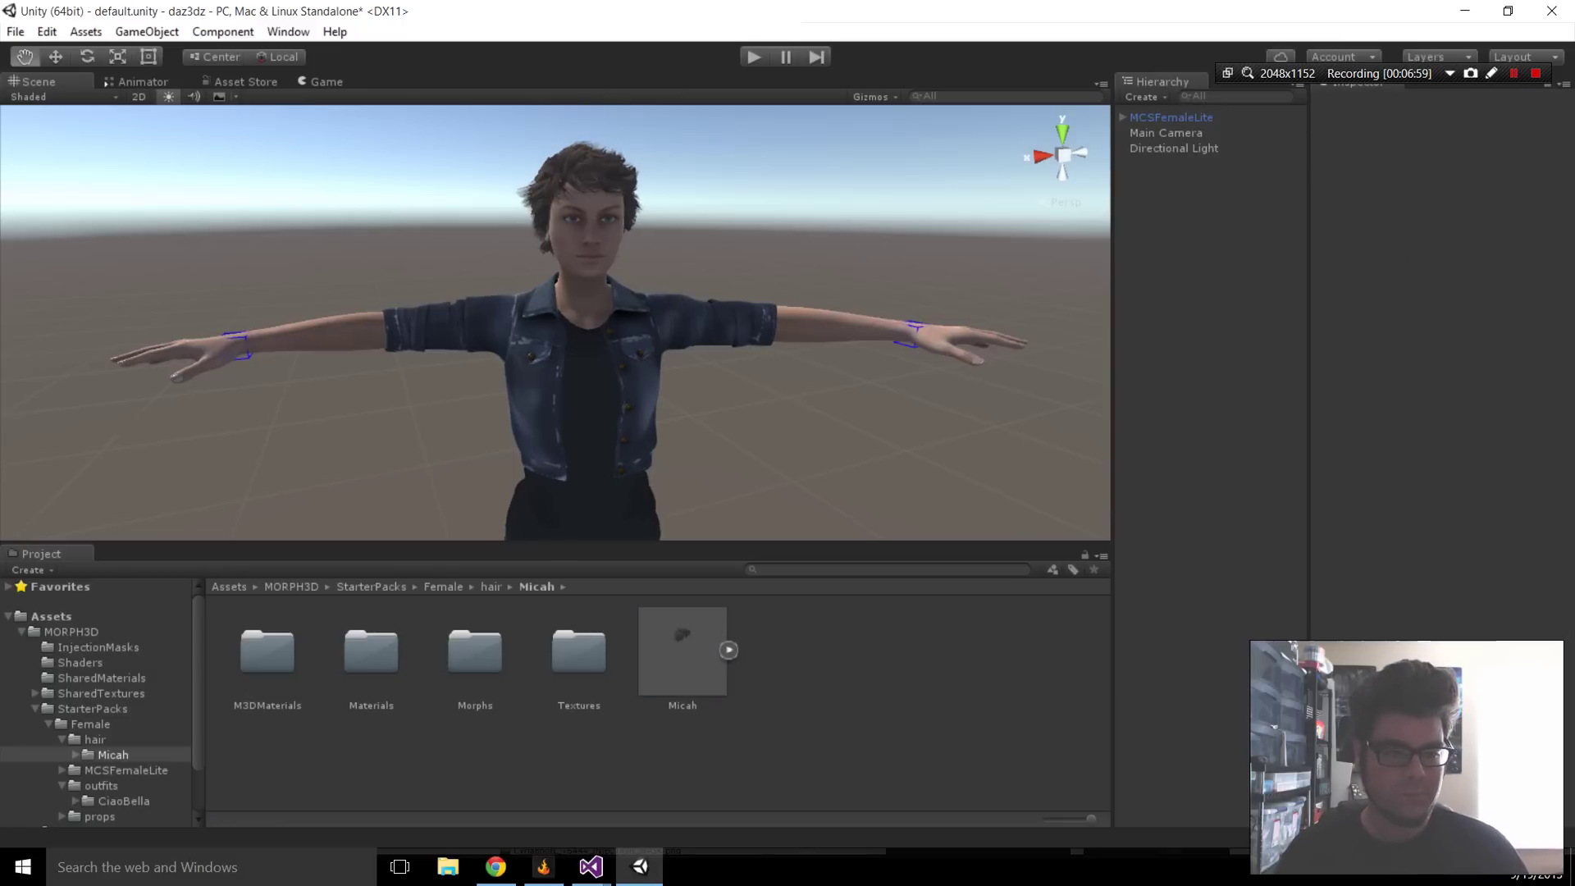
Set the Heavy blendshape of MCSFemaleLite to about 82.38 and preview the heavier body in Play mode
left_click(1171, 117)
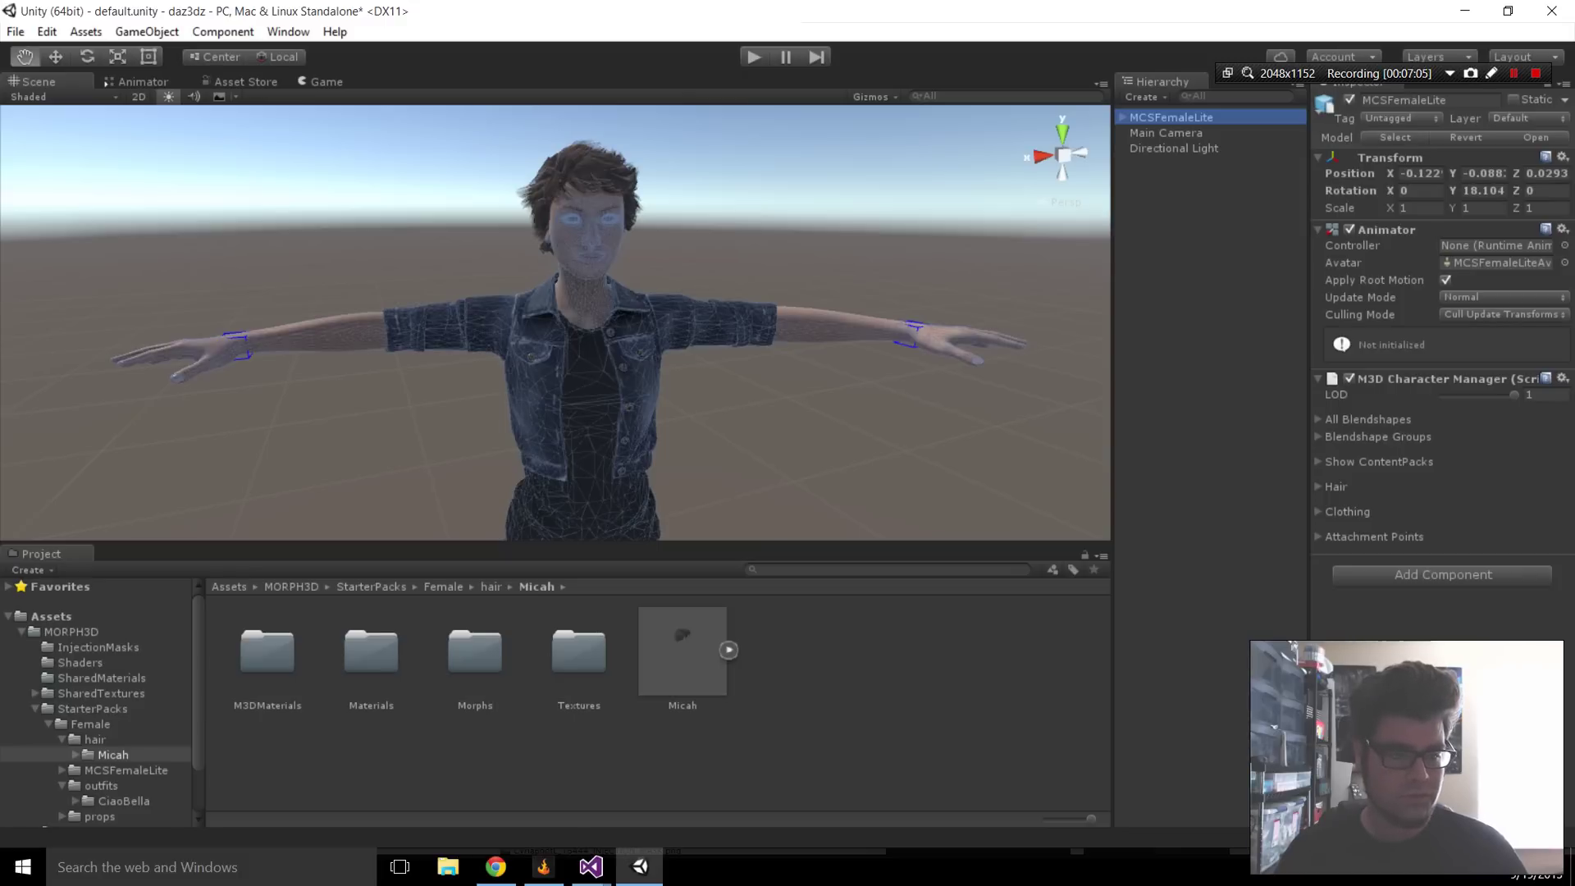
key("F2")
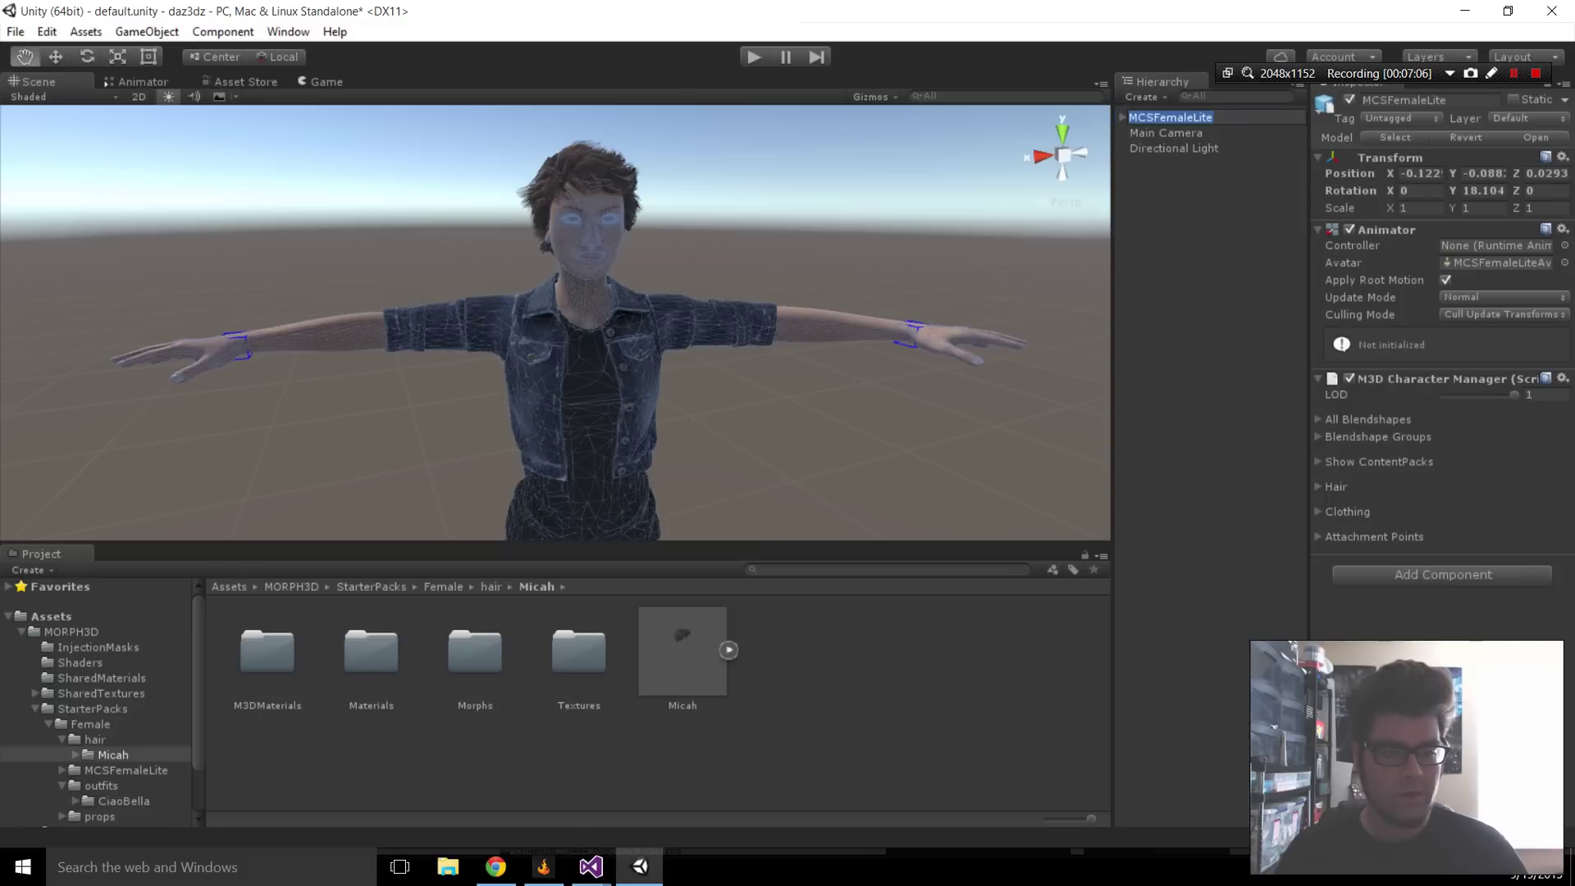
left_click(1318, 420)
scroll(1436, 460, "down", 3)
scroll(1435, 460, "up", 1)
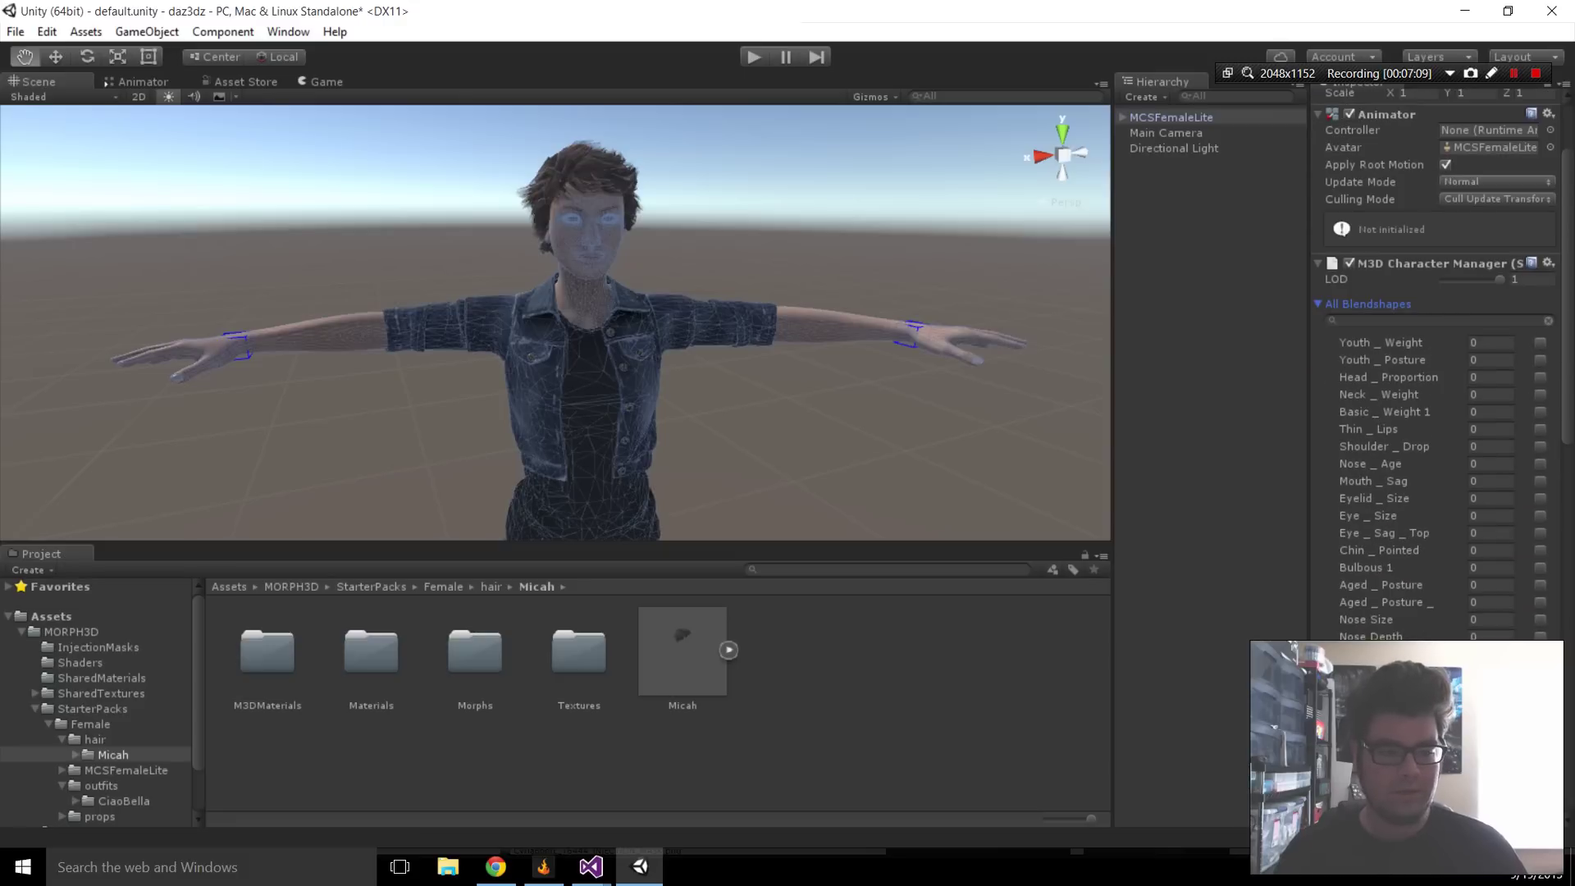
scroll(1436, 369, "down", 12)
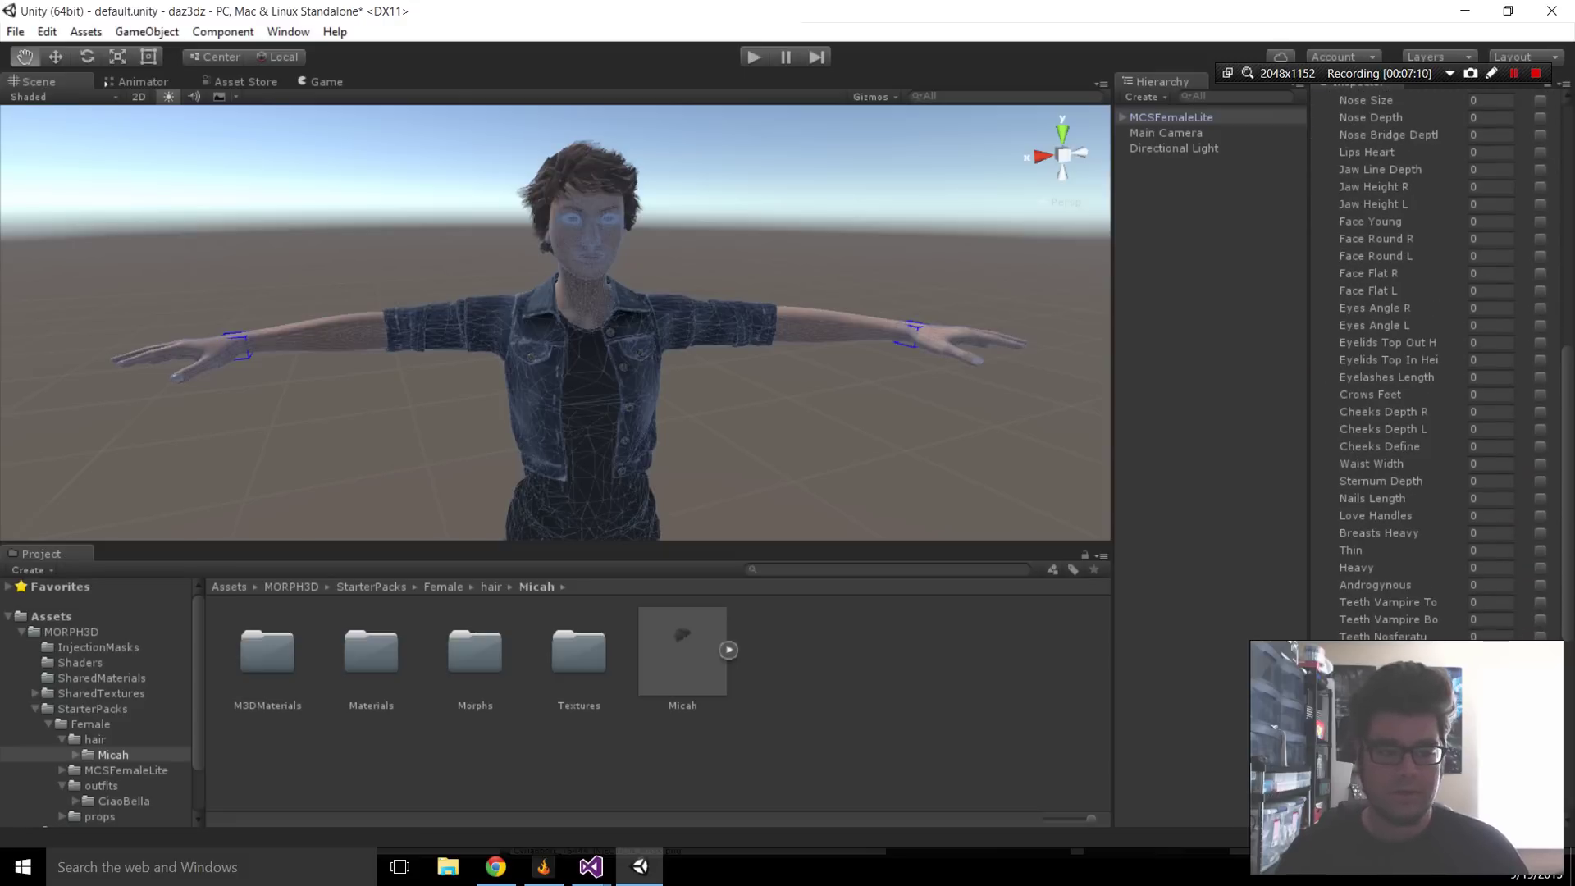
left_click(1358, 567)
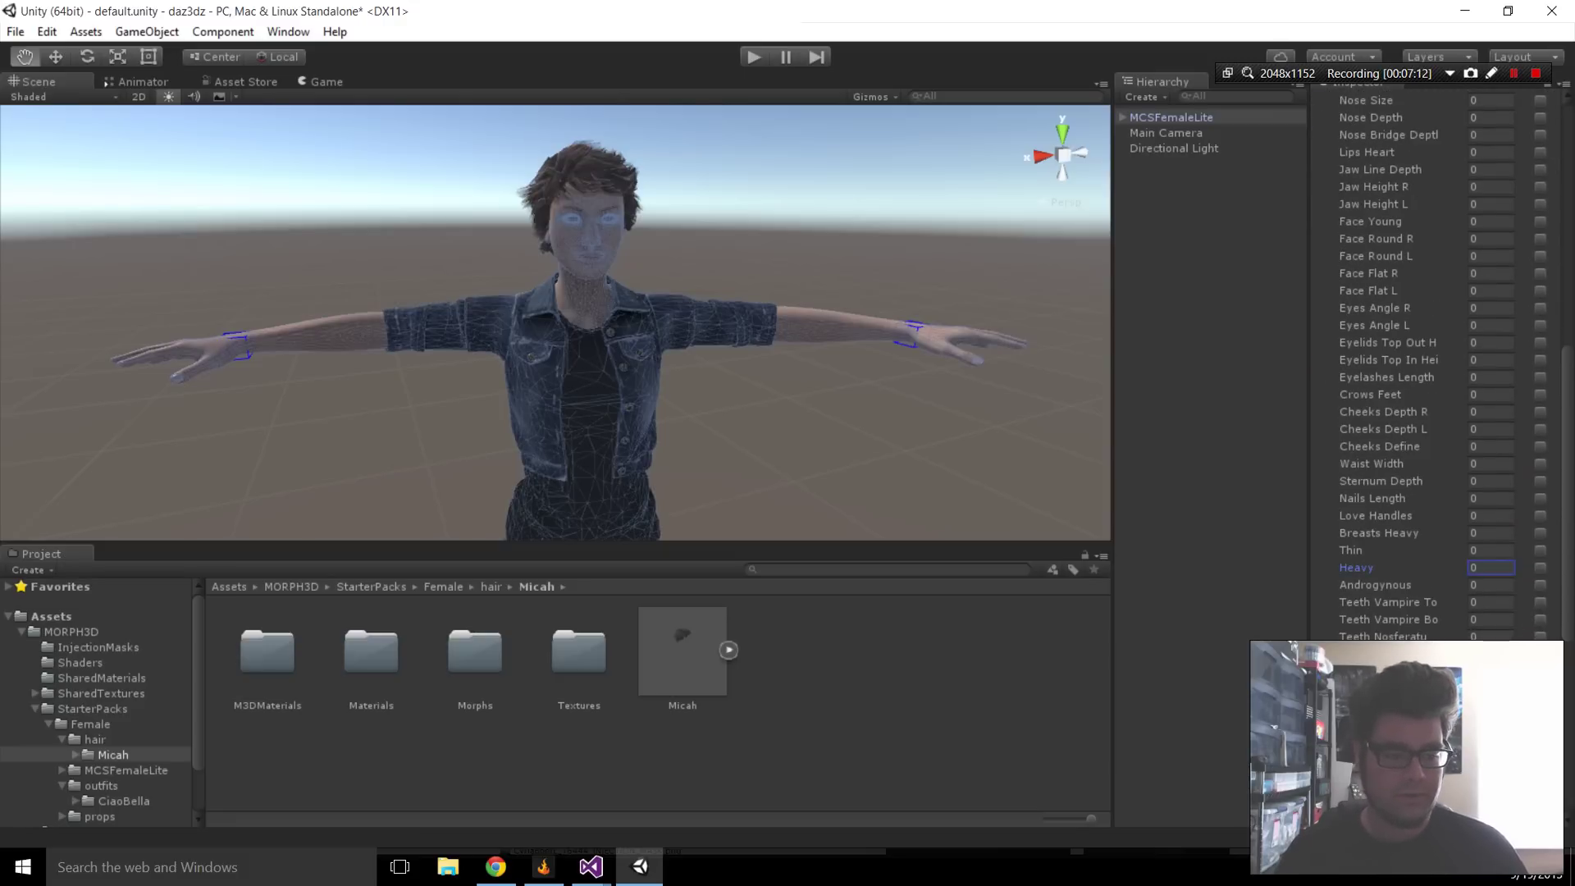
type("55.55")
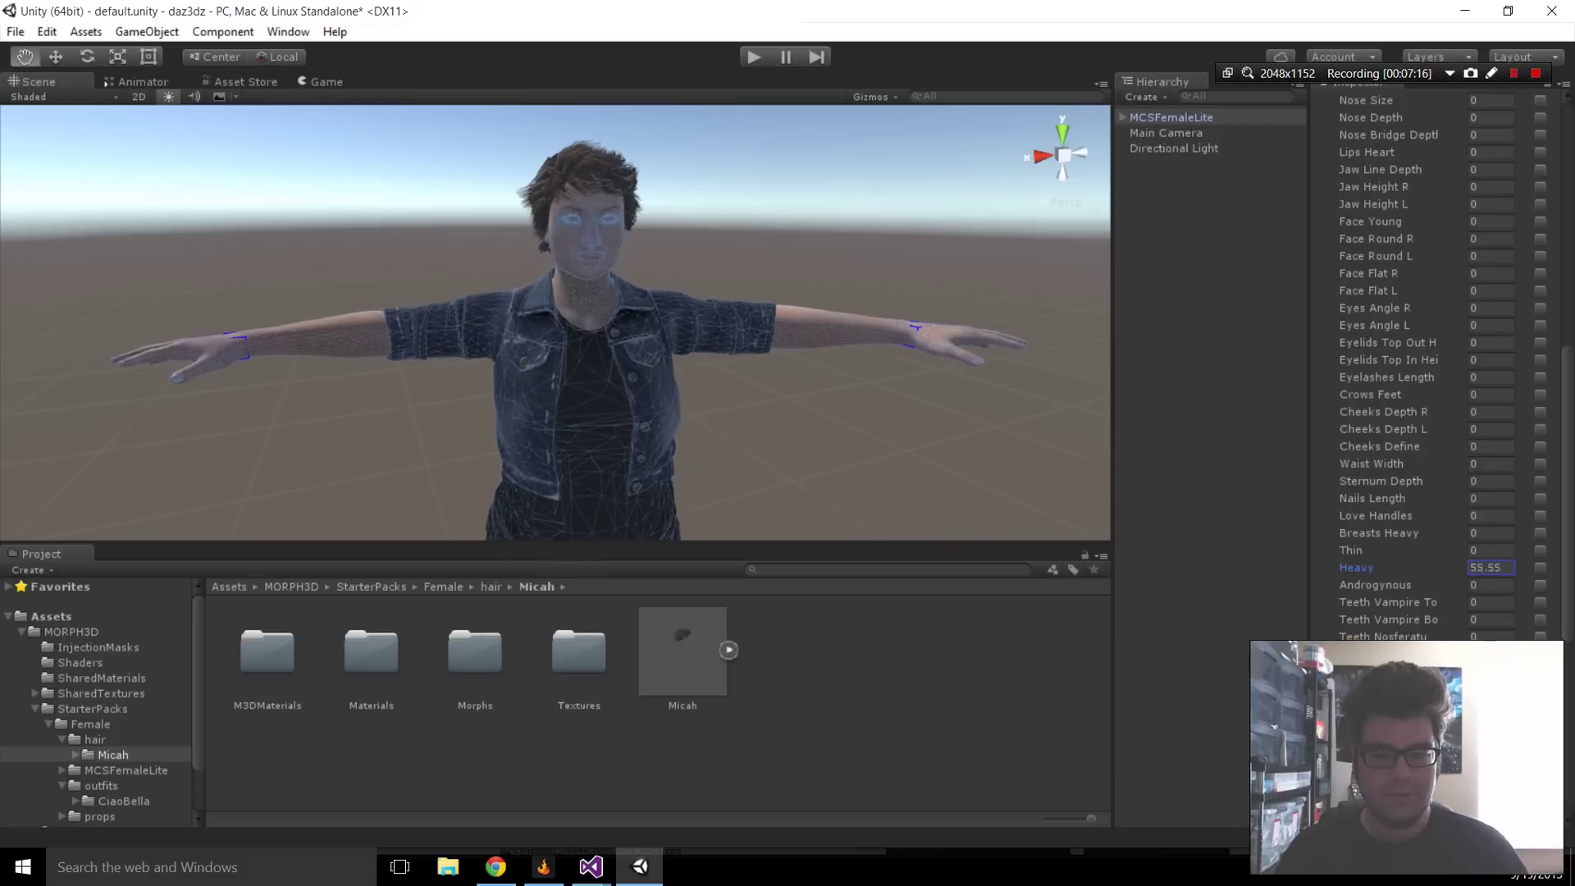
left_click_drag(1449, 568, 1492, 567)
left_click(754, 58)
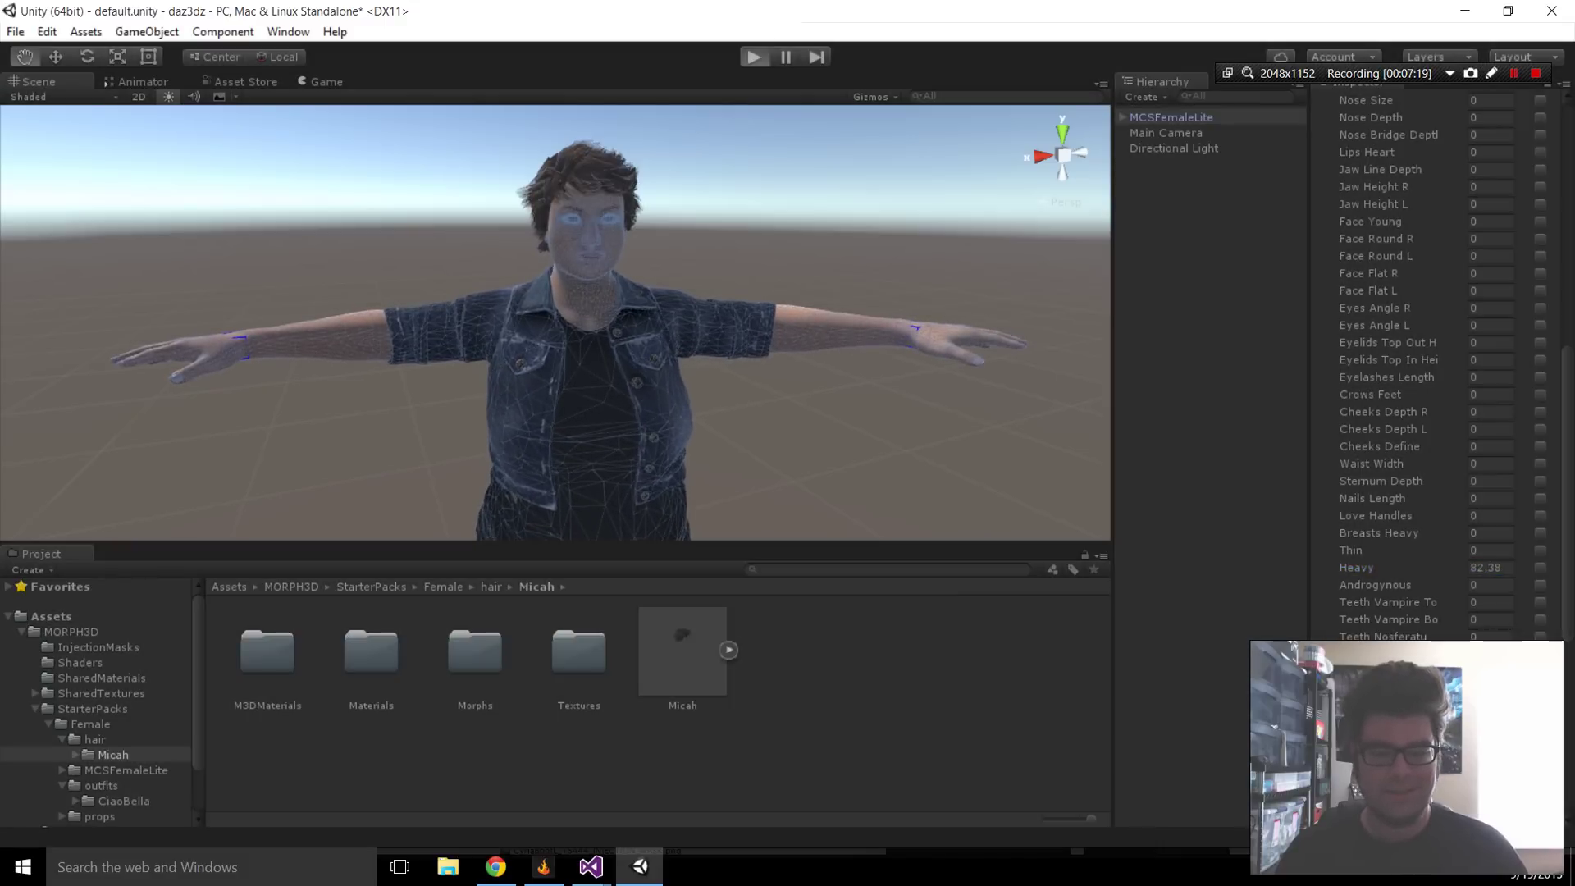
key("ctrl+p")
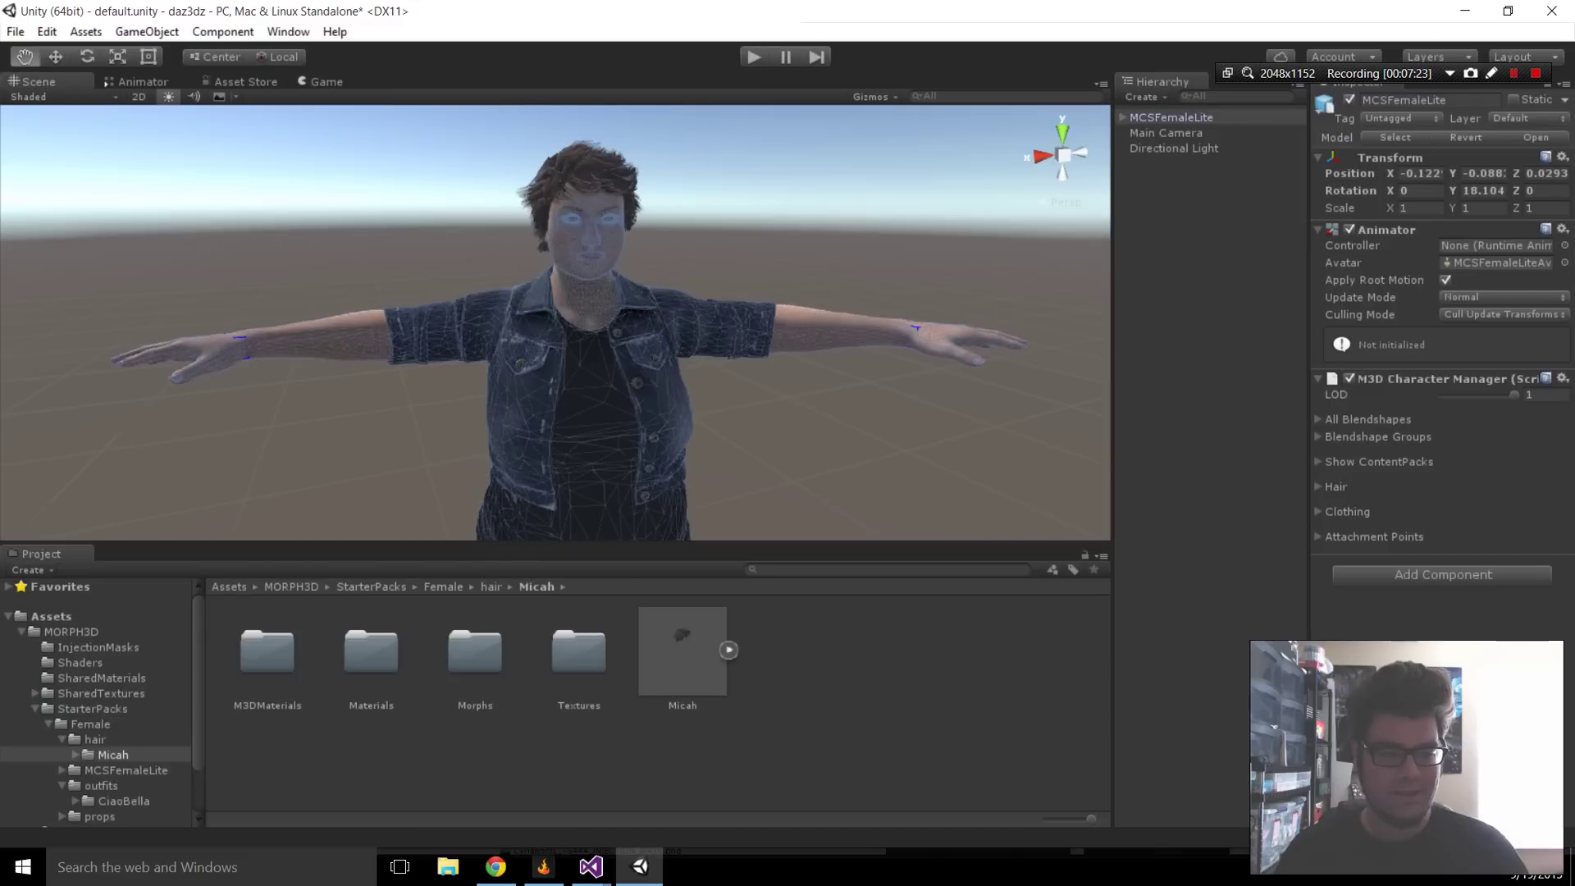
Set the second Goblin blendshape of MCSFemaleLite to about 10.95 in the M3D Character Manager
left_click(1319, 420)
scroll(1378, 419, "down", 13)
scroll(1436, 370, "down", 5)
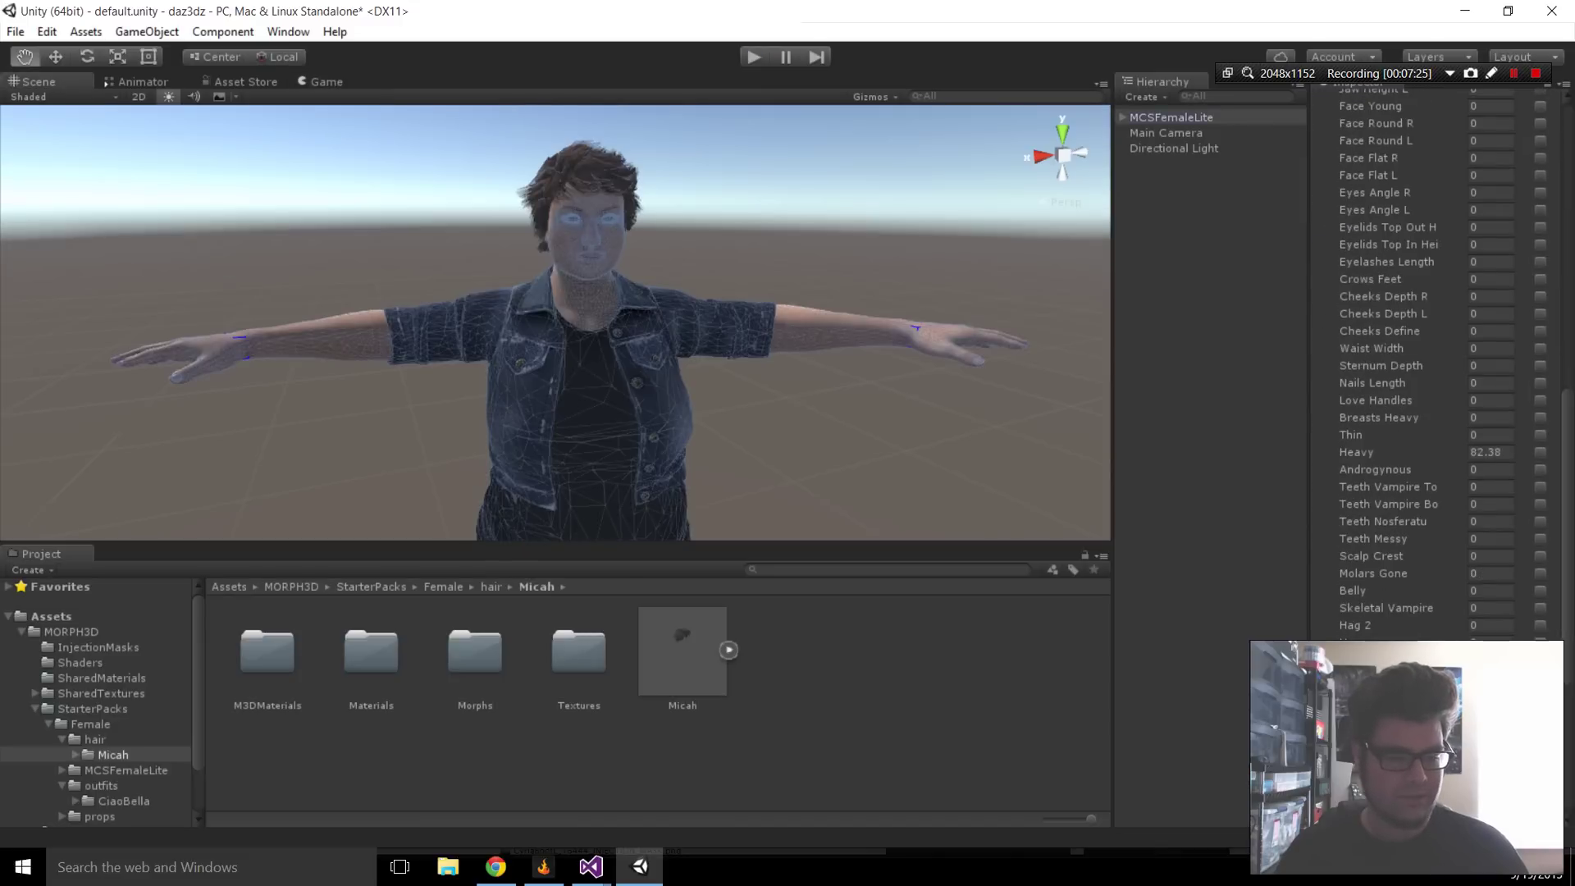
scroll(1362, 562, "down", 1)
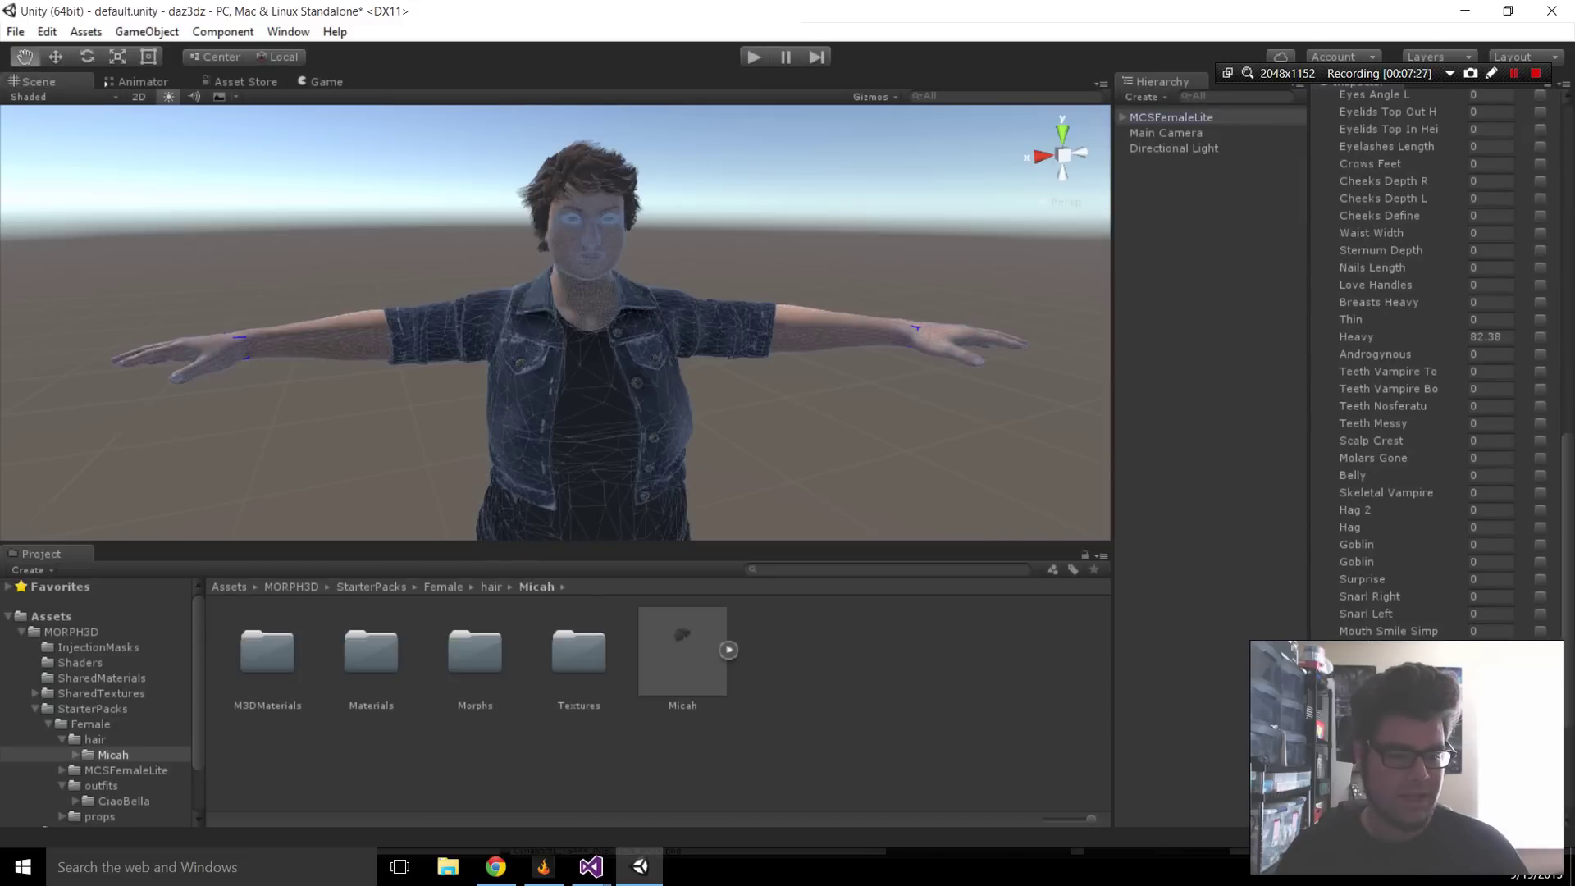
mouse_move(1358, 562)
left_mouse_down()
mouse_move(1531, 562)
mouse_move(1383, 561)
left_mouse_up()
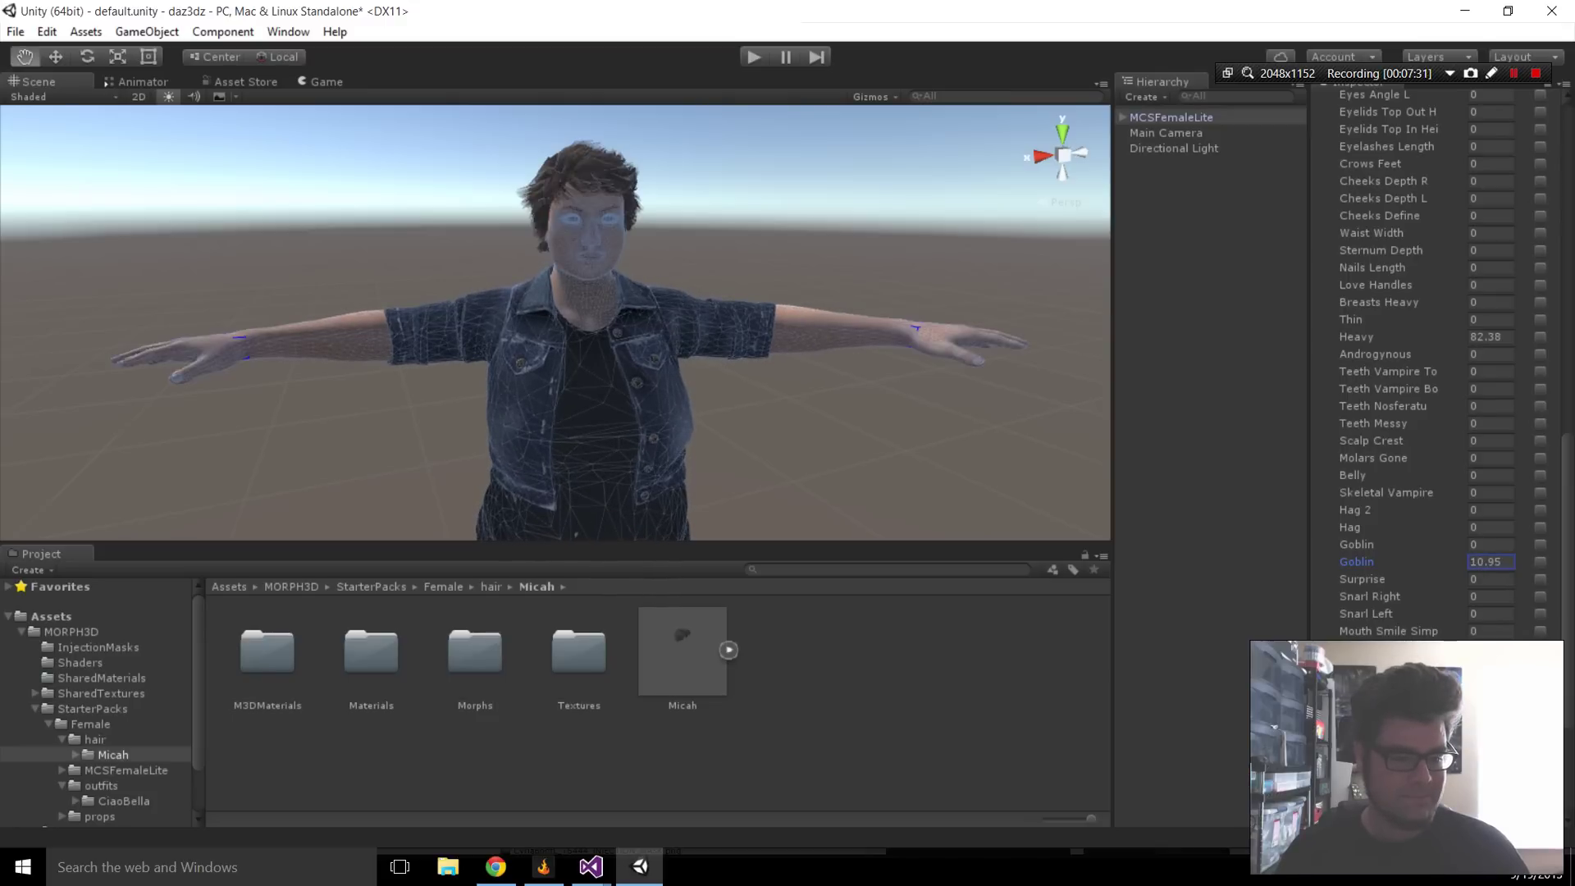
Widen the Inspector until the full blendshape names and their value sliders show
scroll(1428, 370, "up", 2)
scroll(1428, 369, "up", 10)
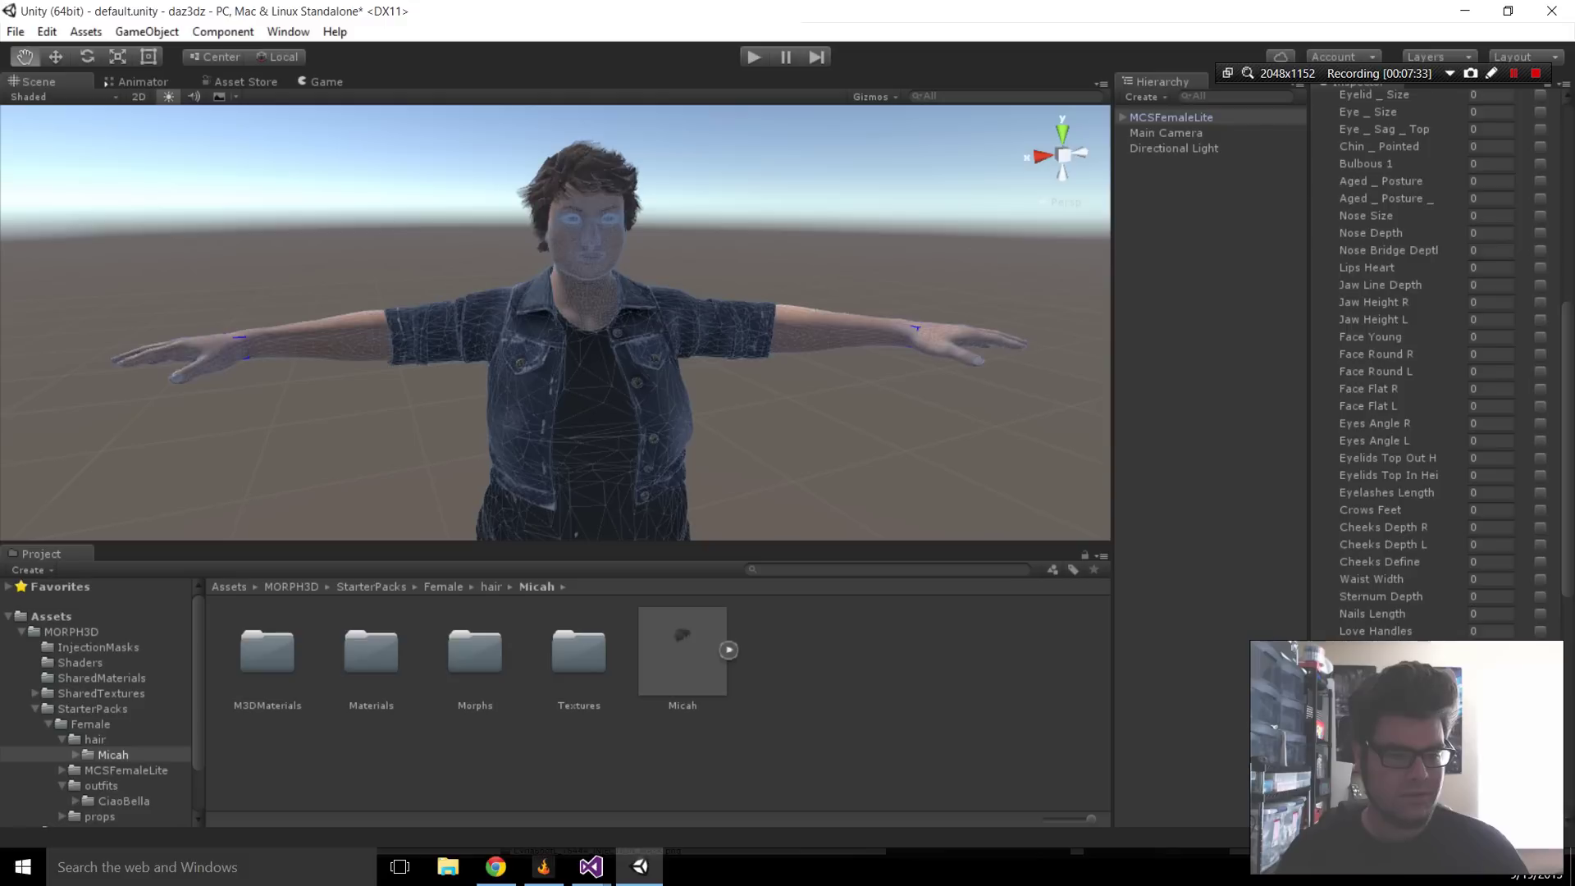
left_click(1401, 343)
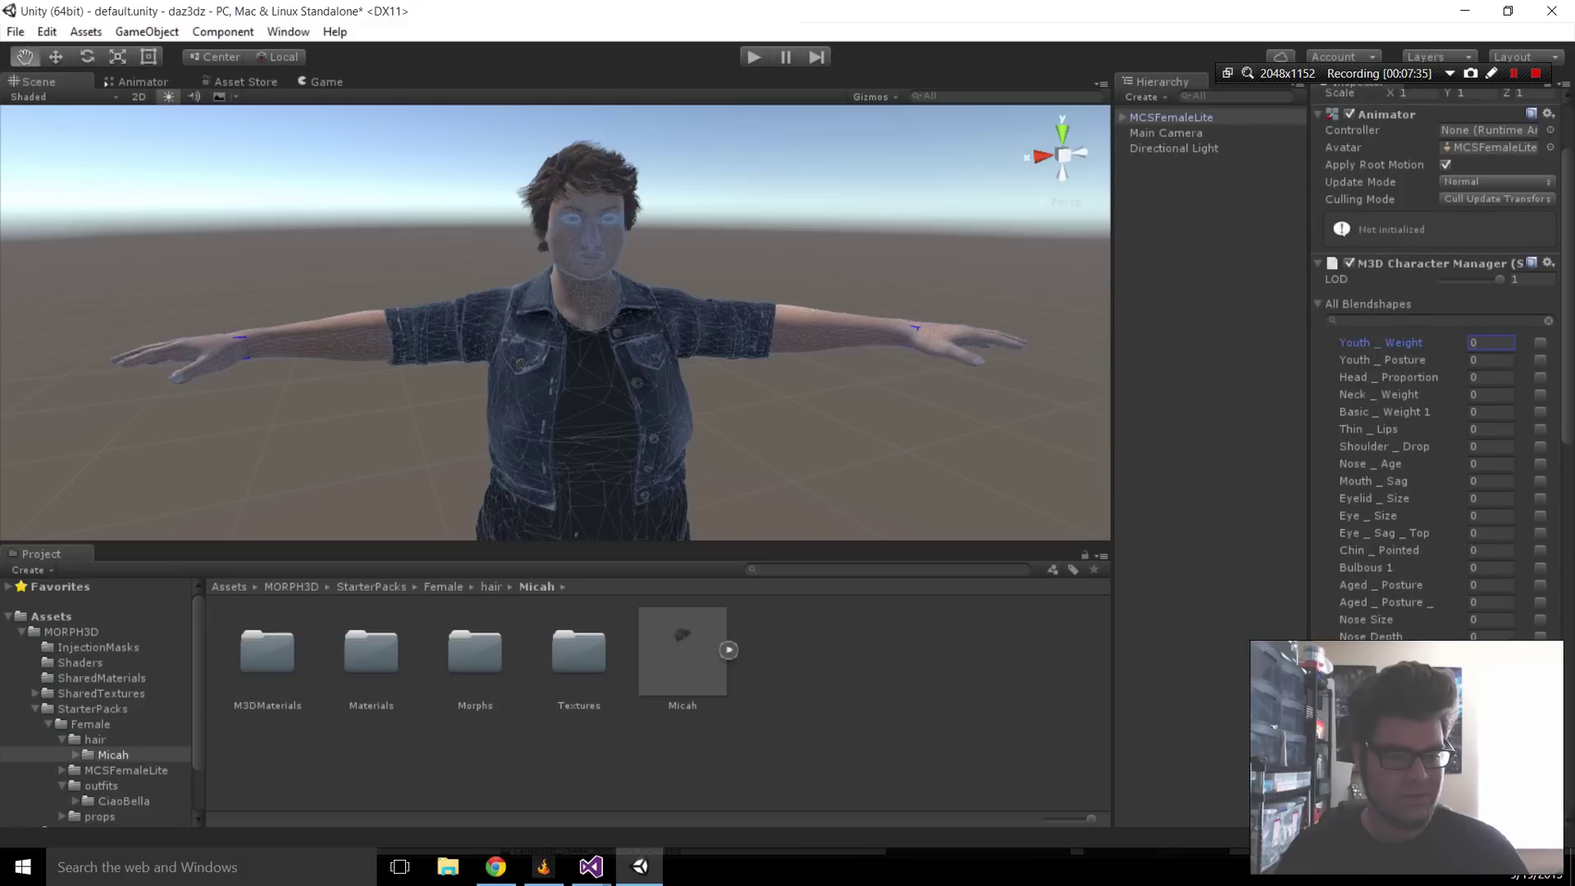
scroll(1427, 369, "down", 2)
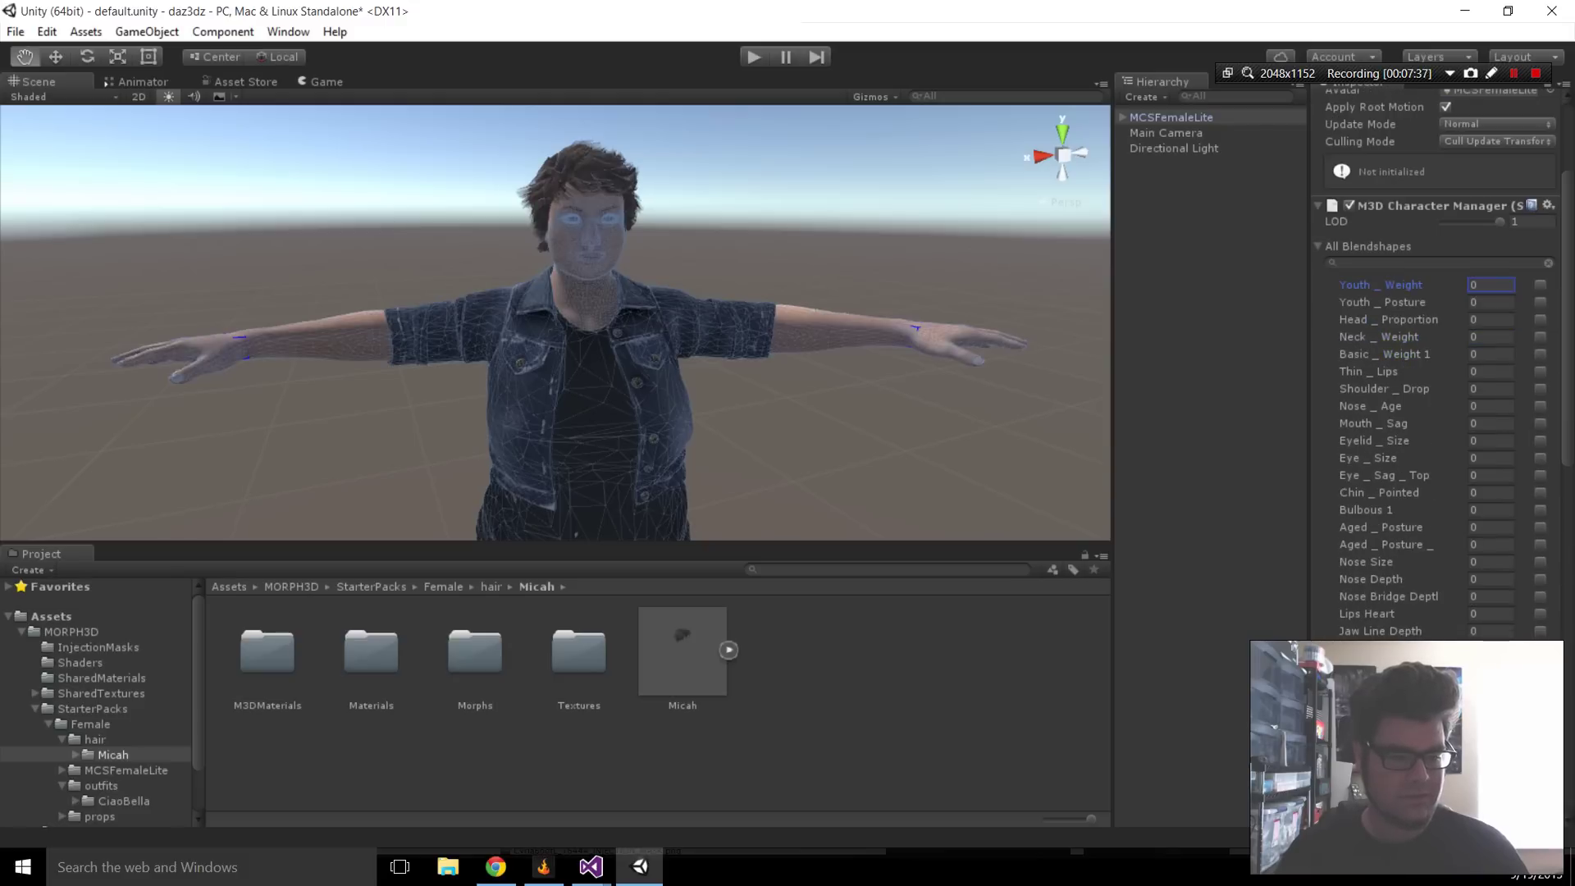
left_click_drag(1309, 345, 1103, 345)
mouse_move(1104, 451)
left_mouse_down()
mouse_move(1295, 451)
mouse_move(1102, 452)
left_mouse_up()
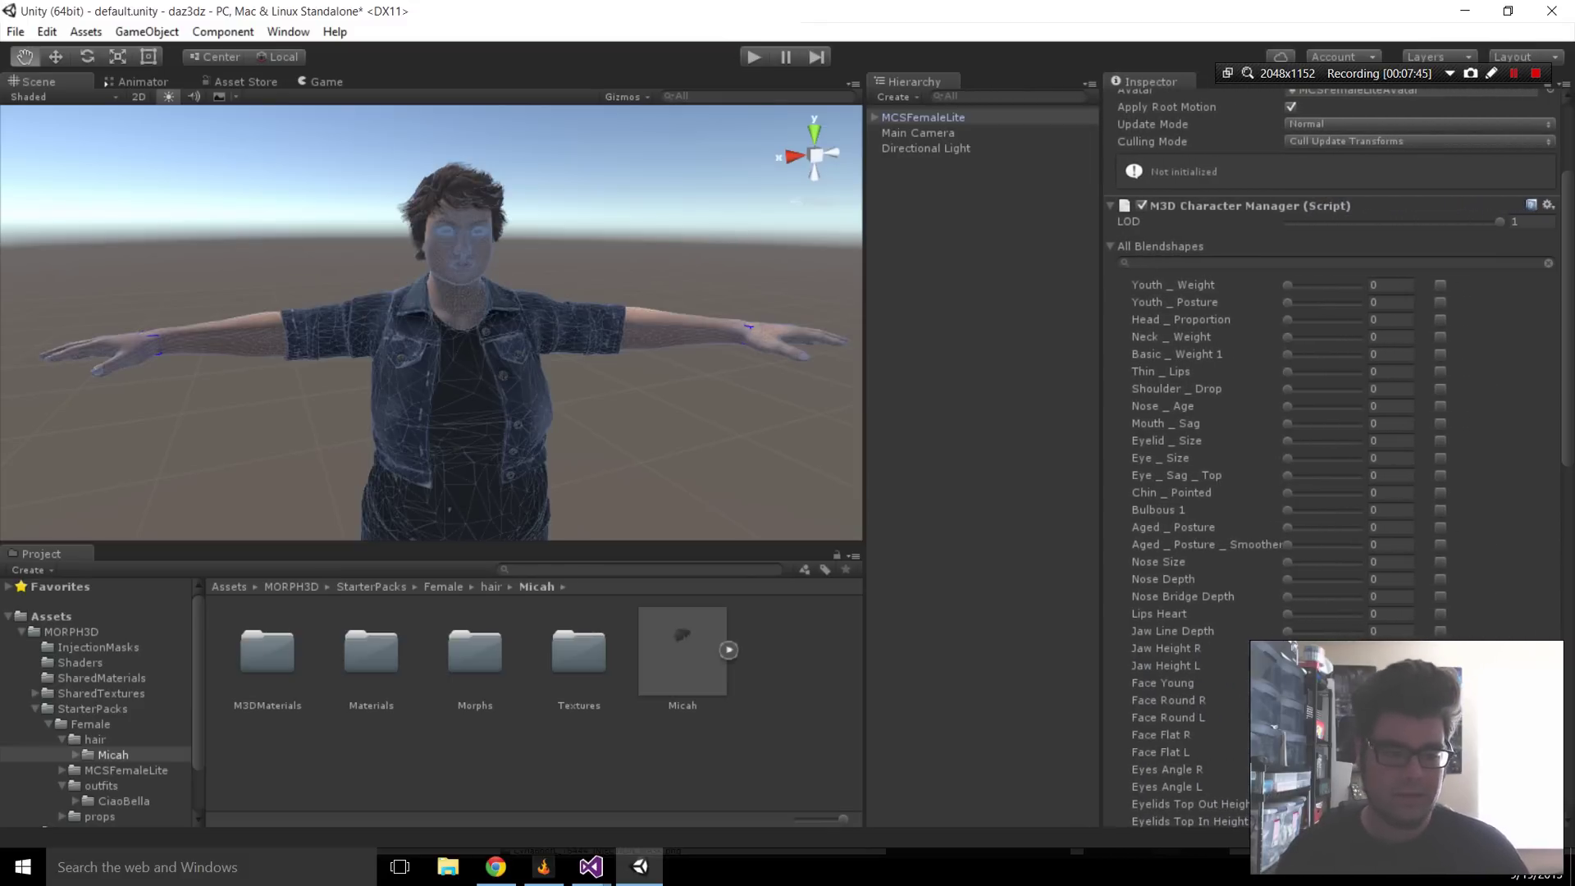
Set the Heavy blendshape of MCSFemaleLite to 0
scroll(1329, 451, "down", 10)
left_click(1388, 625)
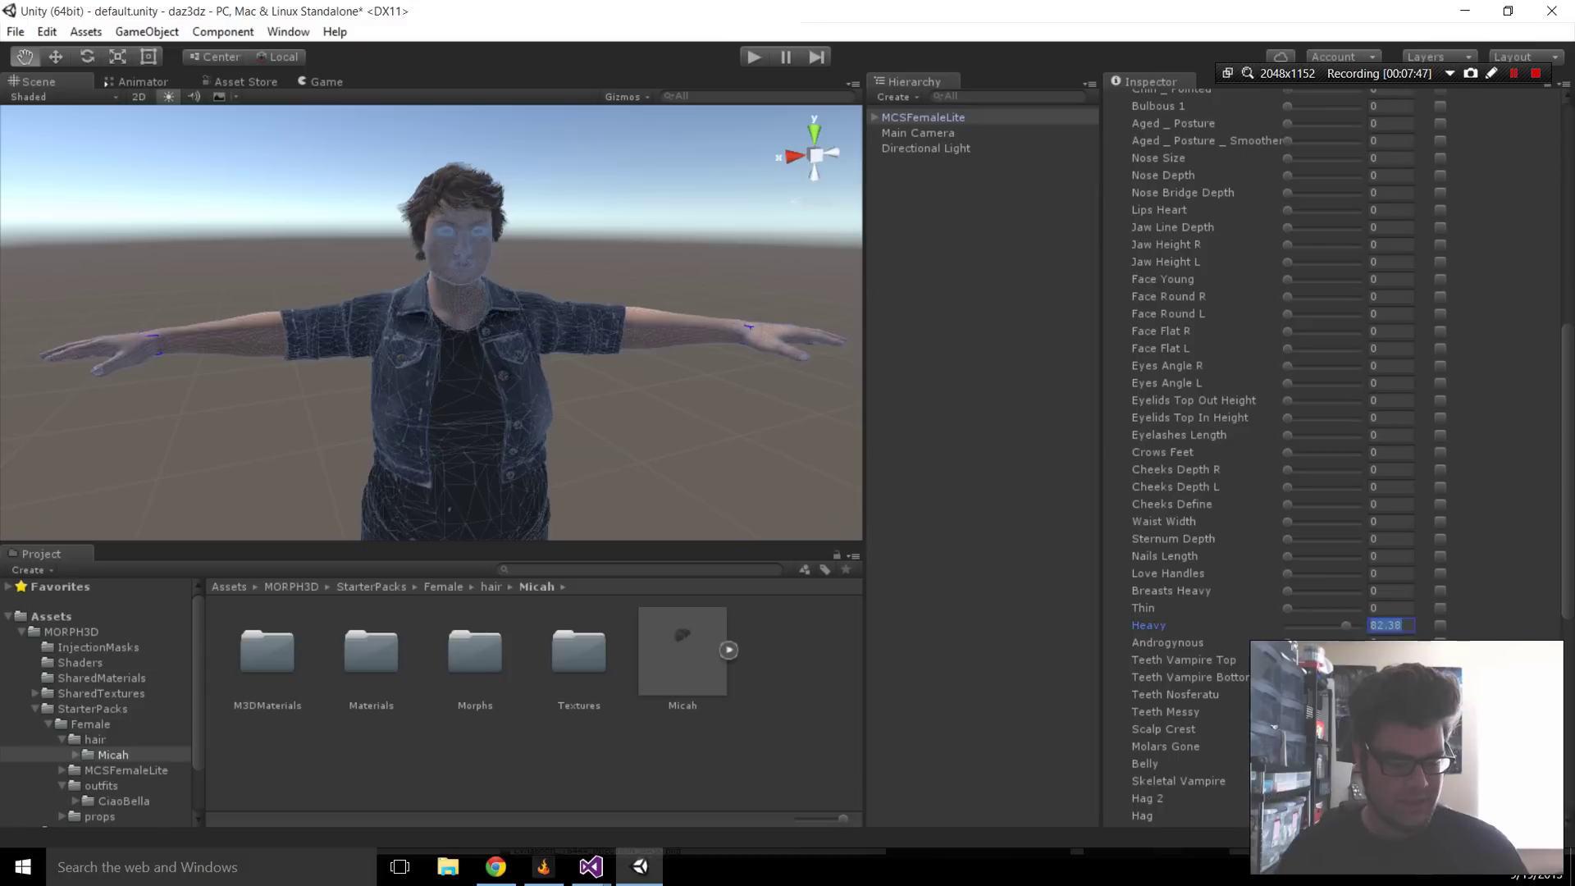
type("0")
Filter the blendshapes by "gob", set the first Goblin to 58 and the second to 0, and inspect the face up close without its selection wireframe
scroll(1388, 625, "up", 3)
scroll(1330, 451, "up", 8)
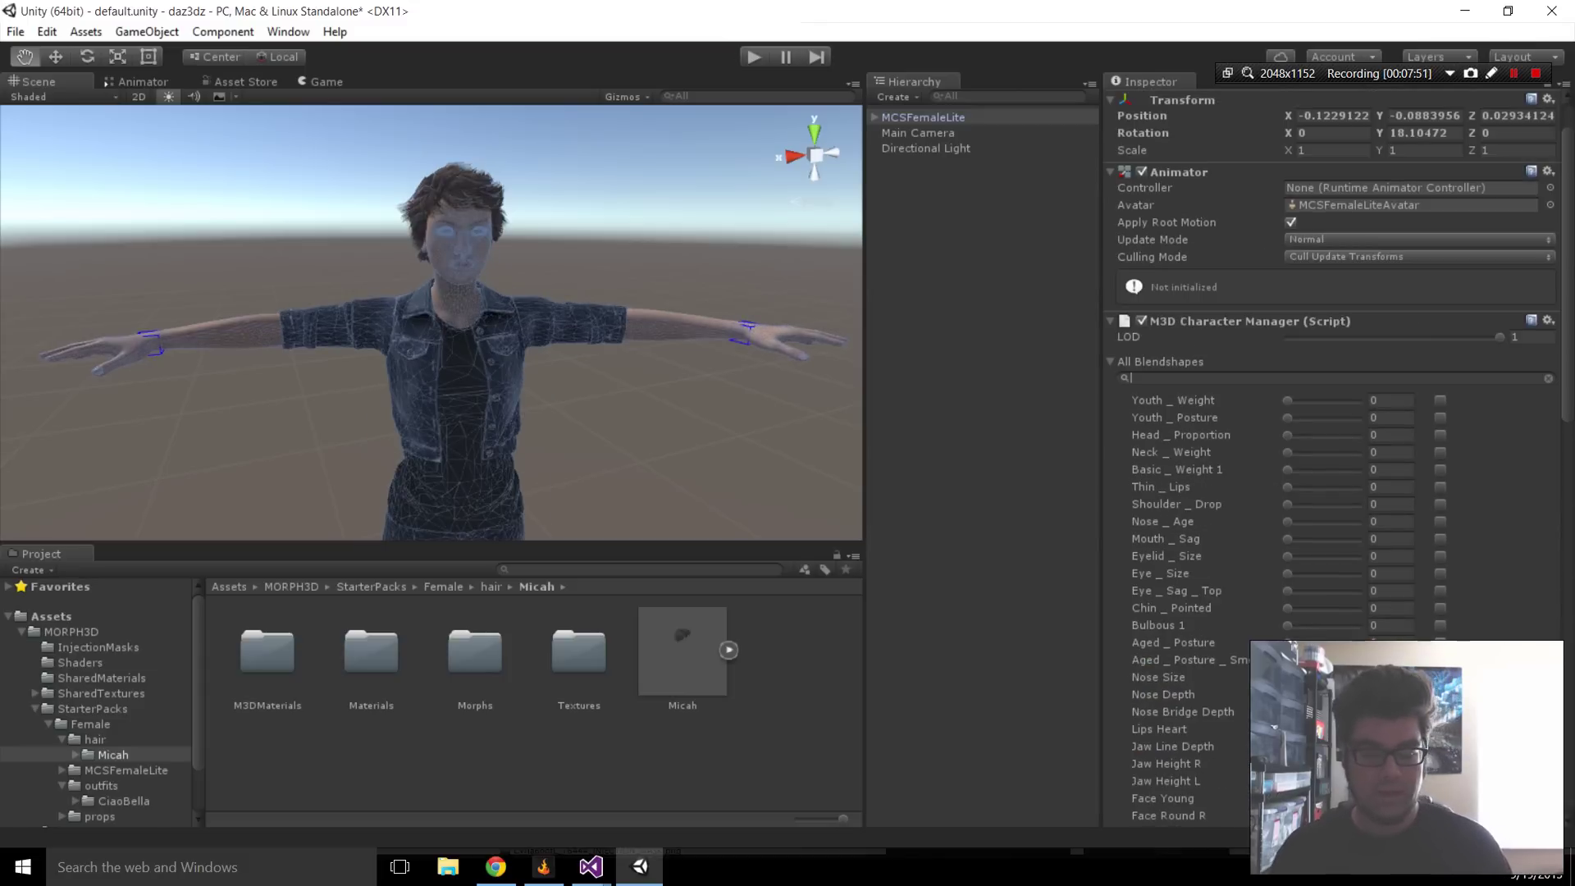
type("gobl")
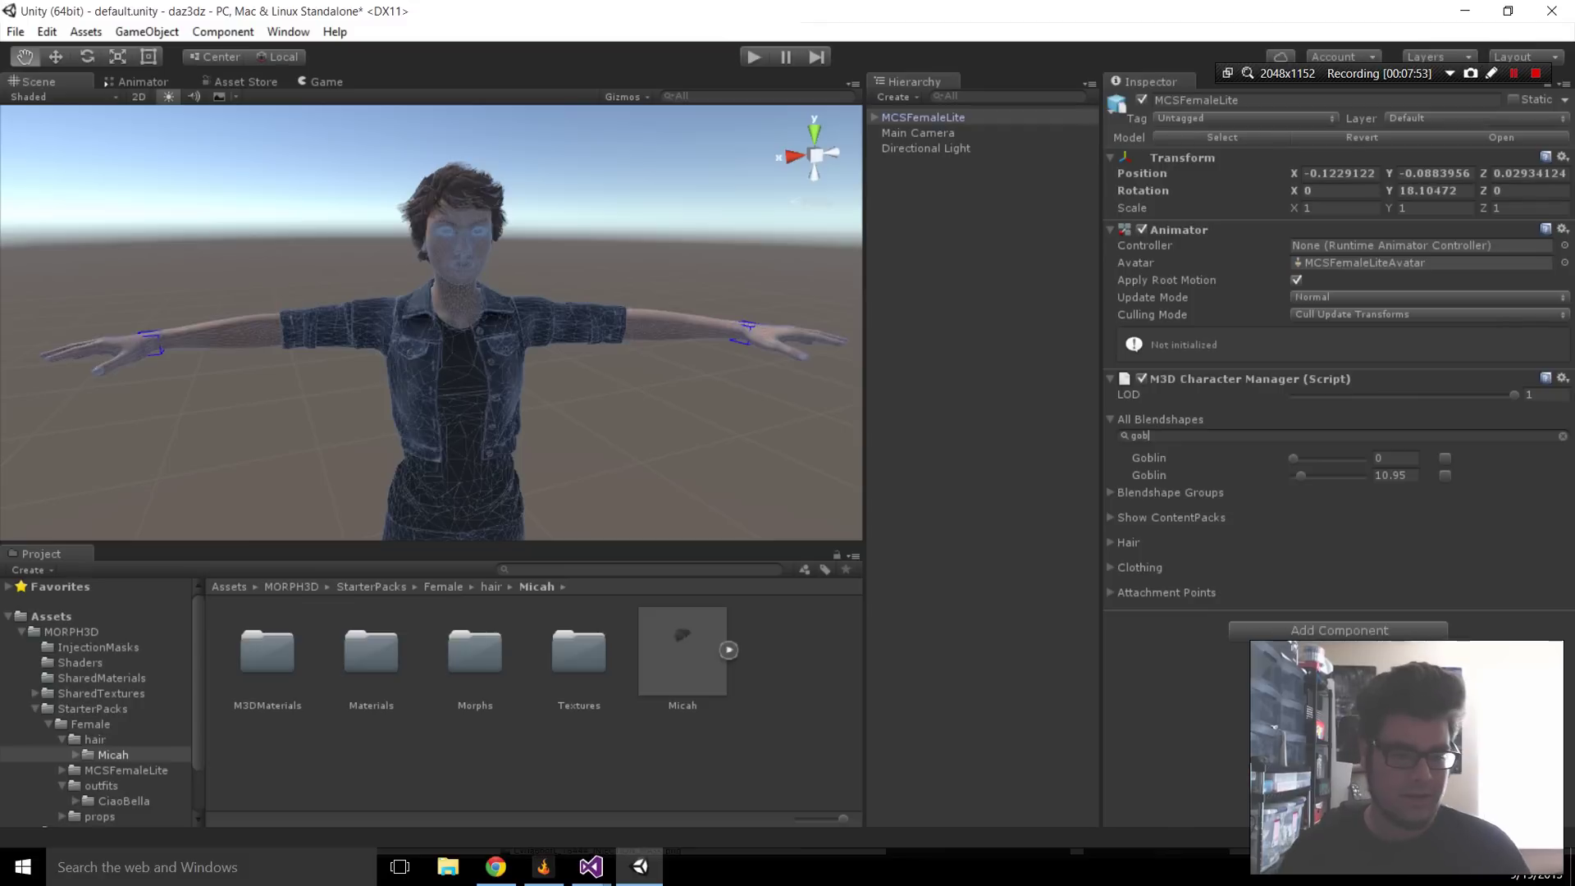
left_click_drag(1301, 476, 1335, 459)
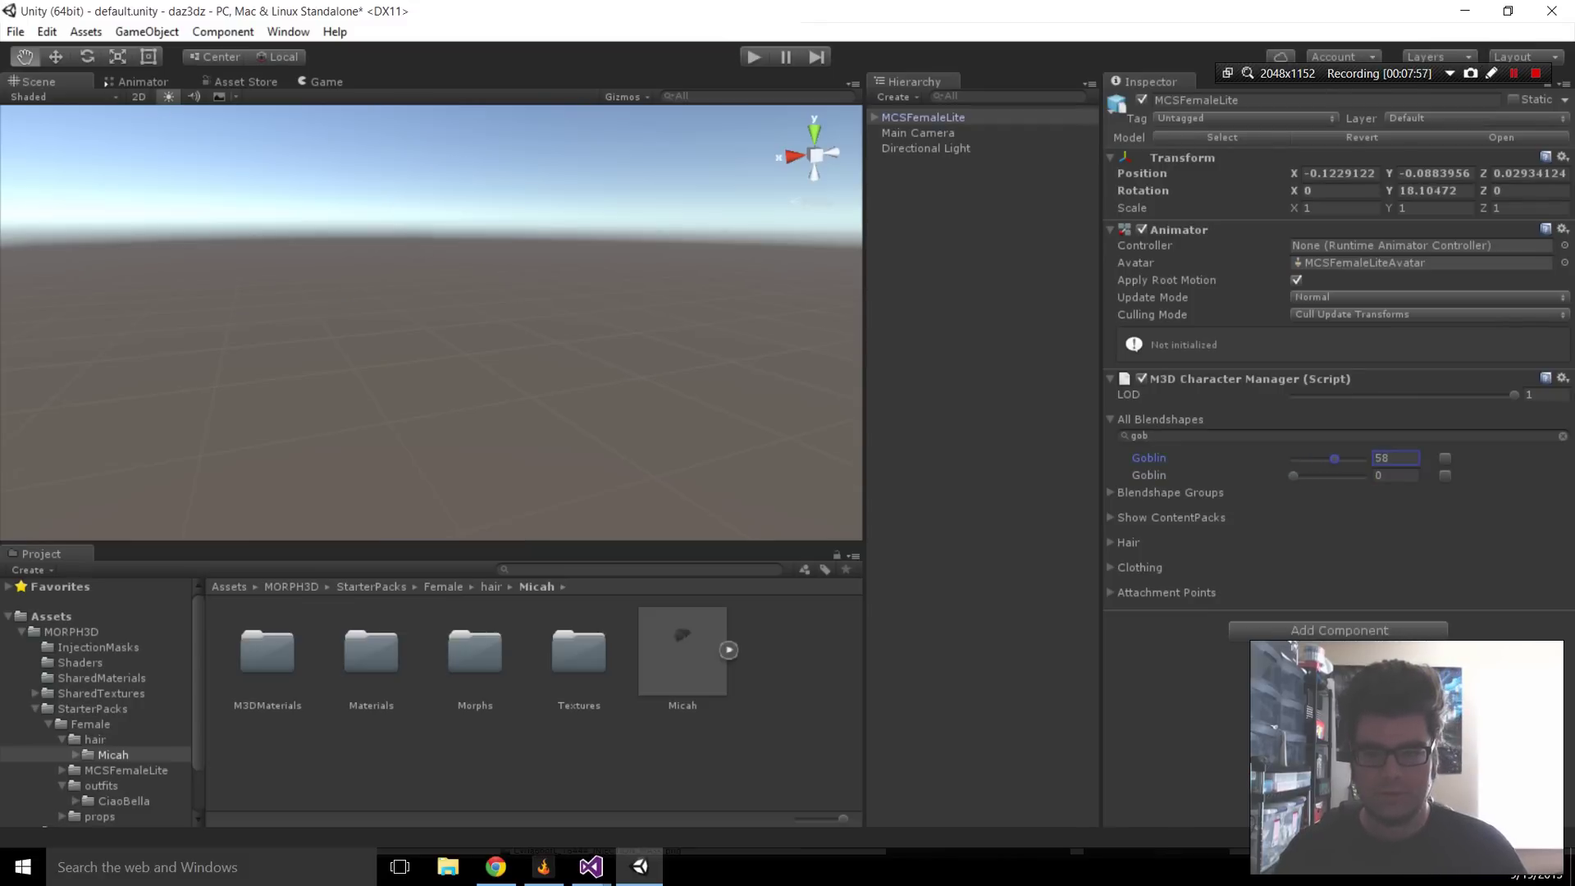
middle_click_drag(493, 246, 504, 306)
scroll(505, 306, "up", 10)
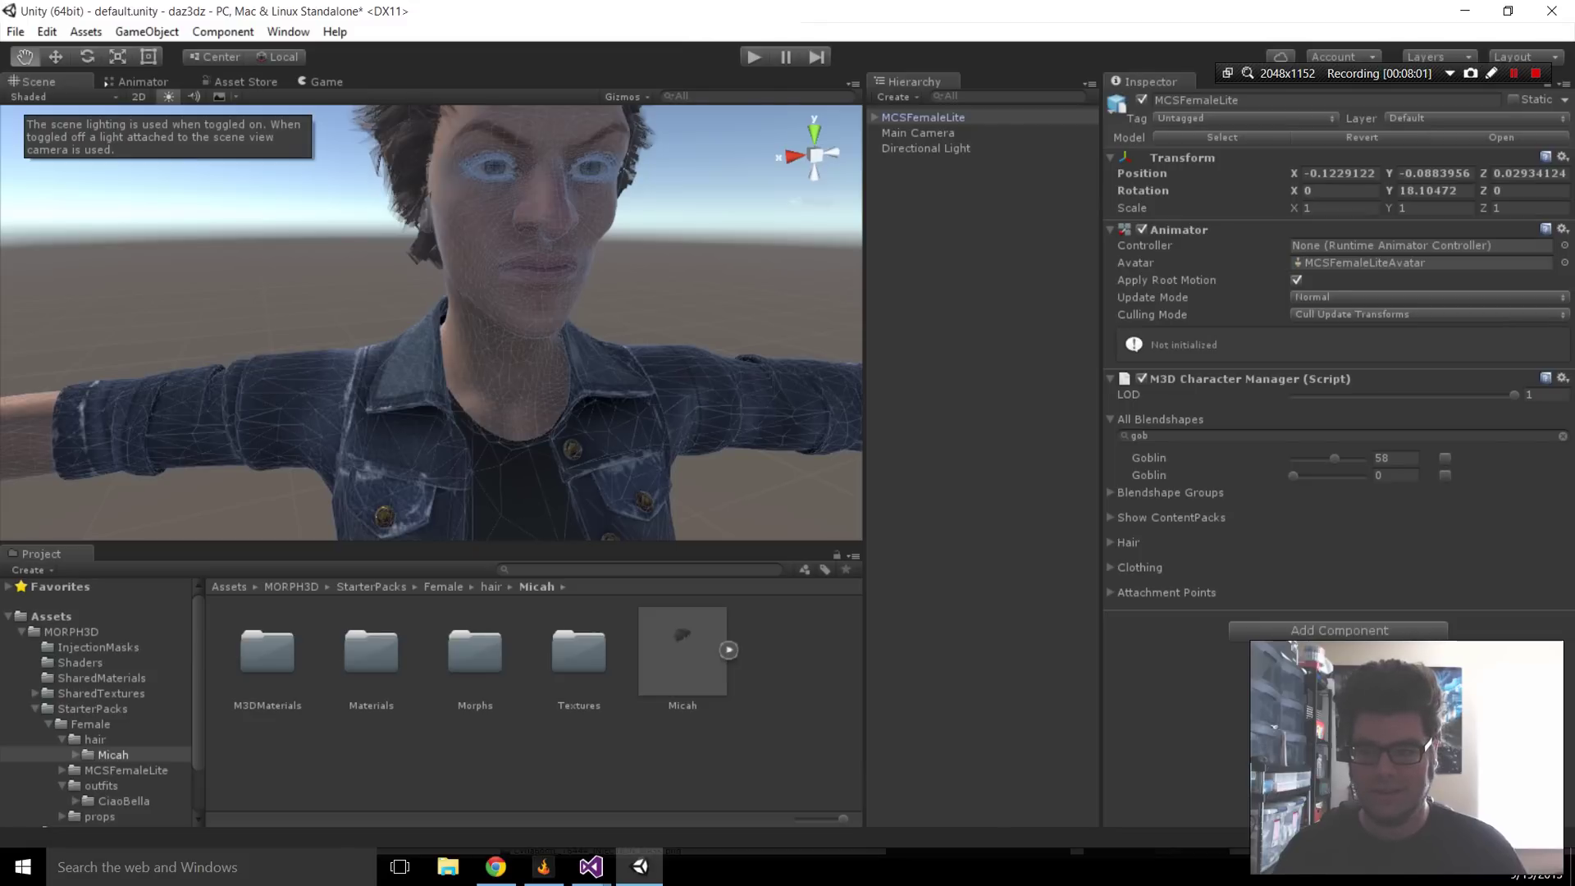
key("w")
left_click(722, 271)
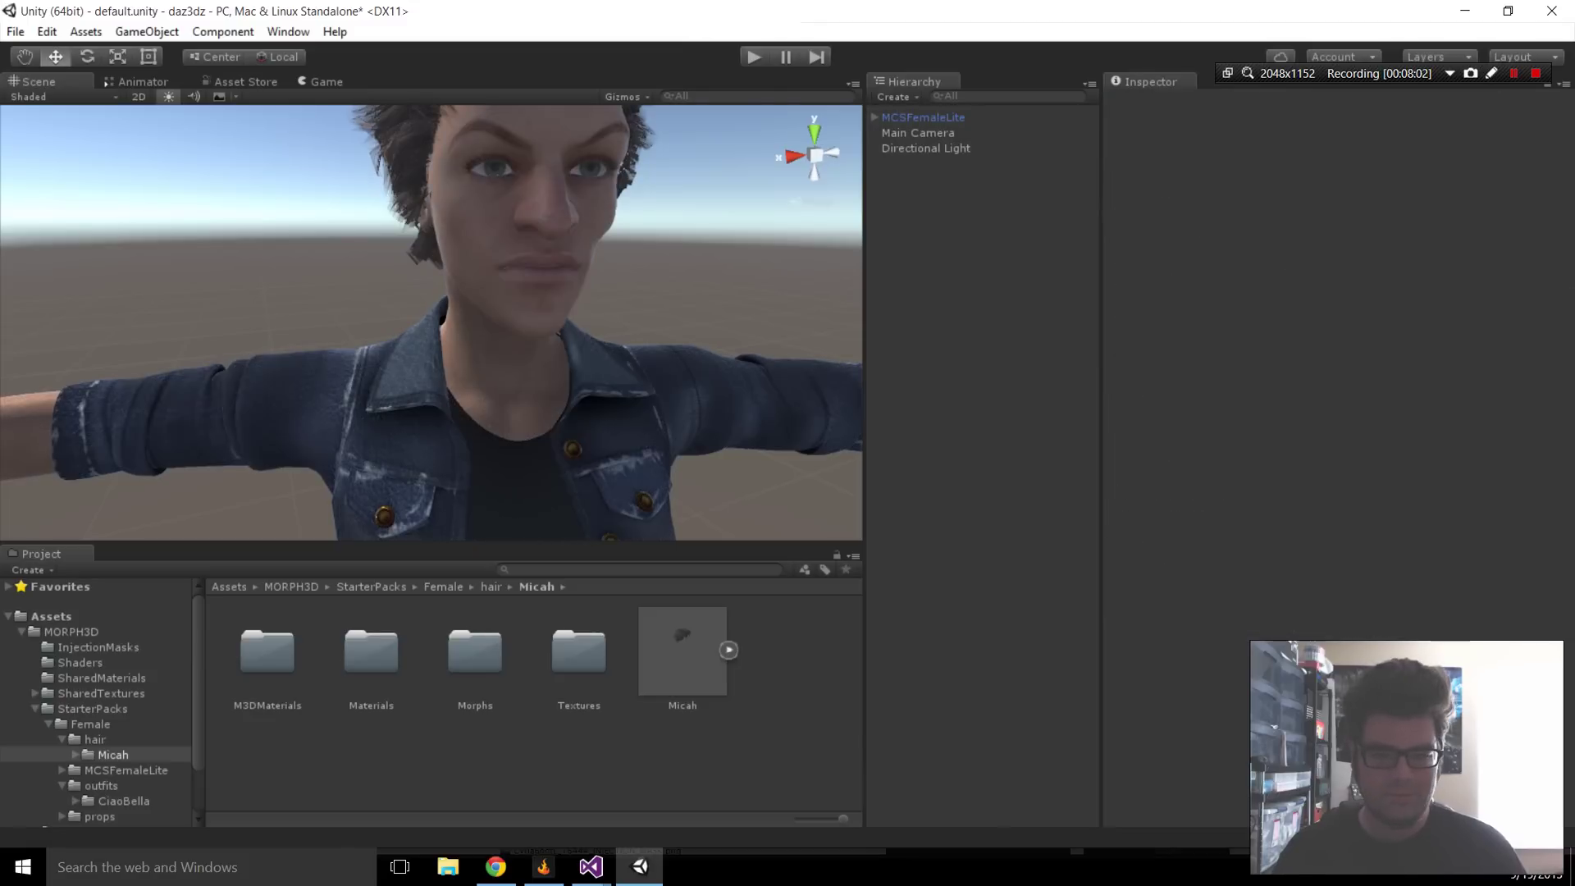
left_click(689, 402)
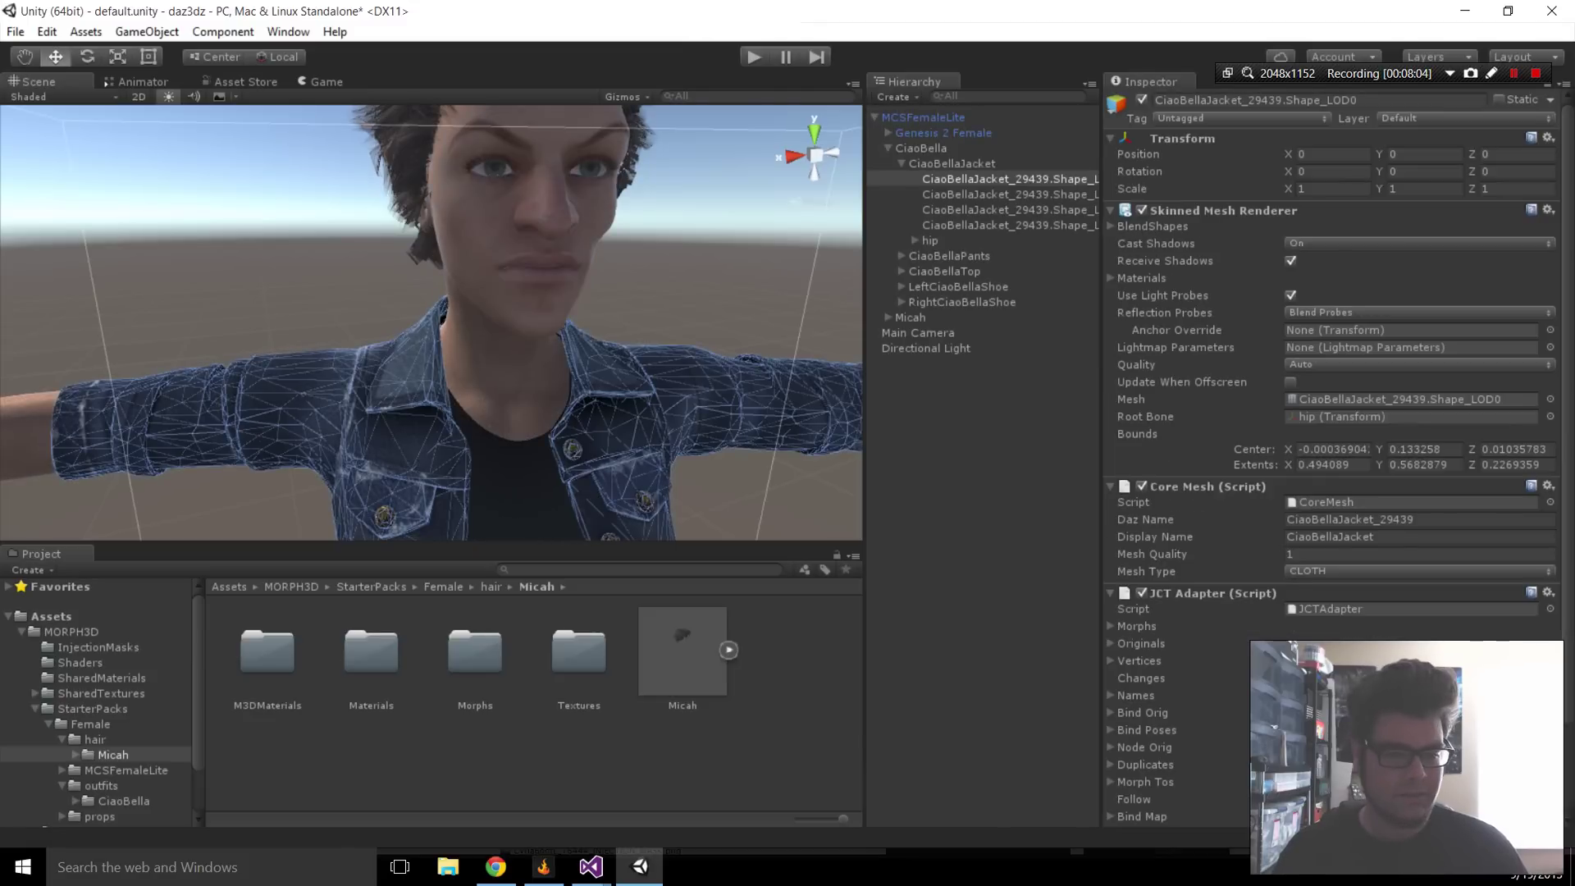
Reselect MCSFemaleLite, filter its blendshapes by "gob", and set the first Goblin to 50 and the second to 11
left_click(923, 118)
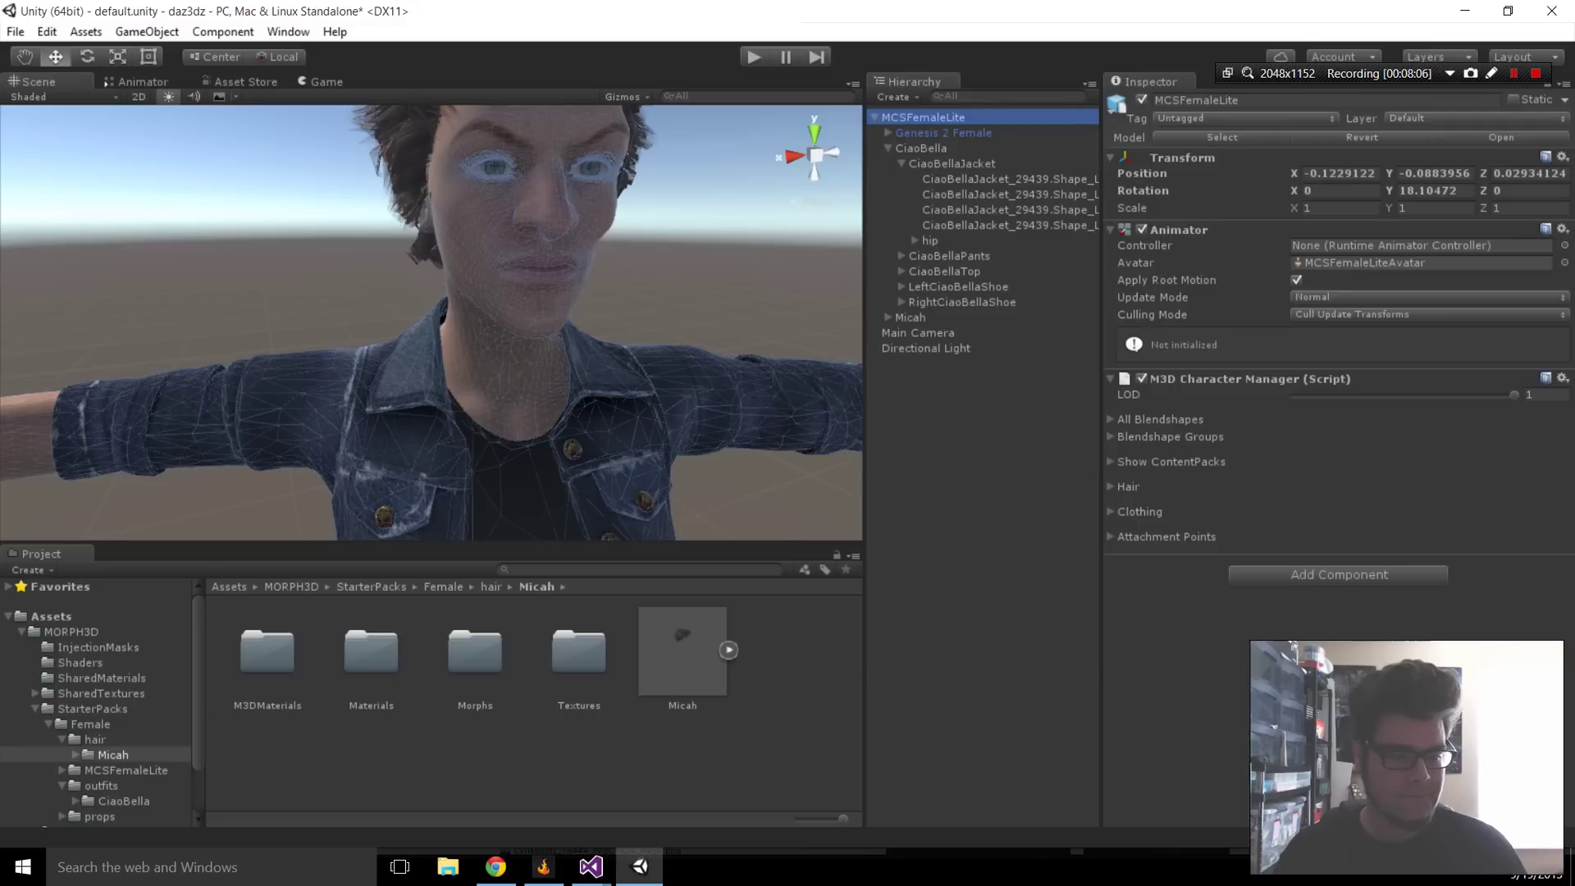
left_click(1111, 420)
left_click(1330, 437)
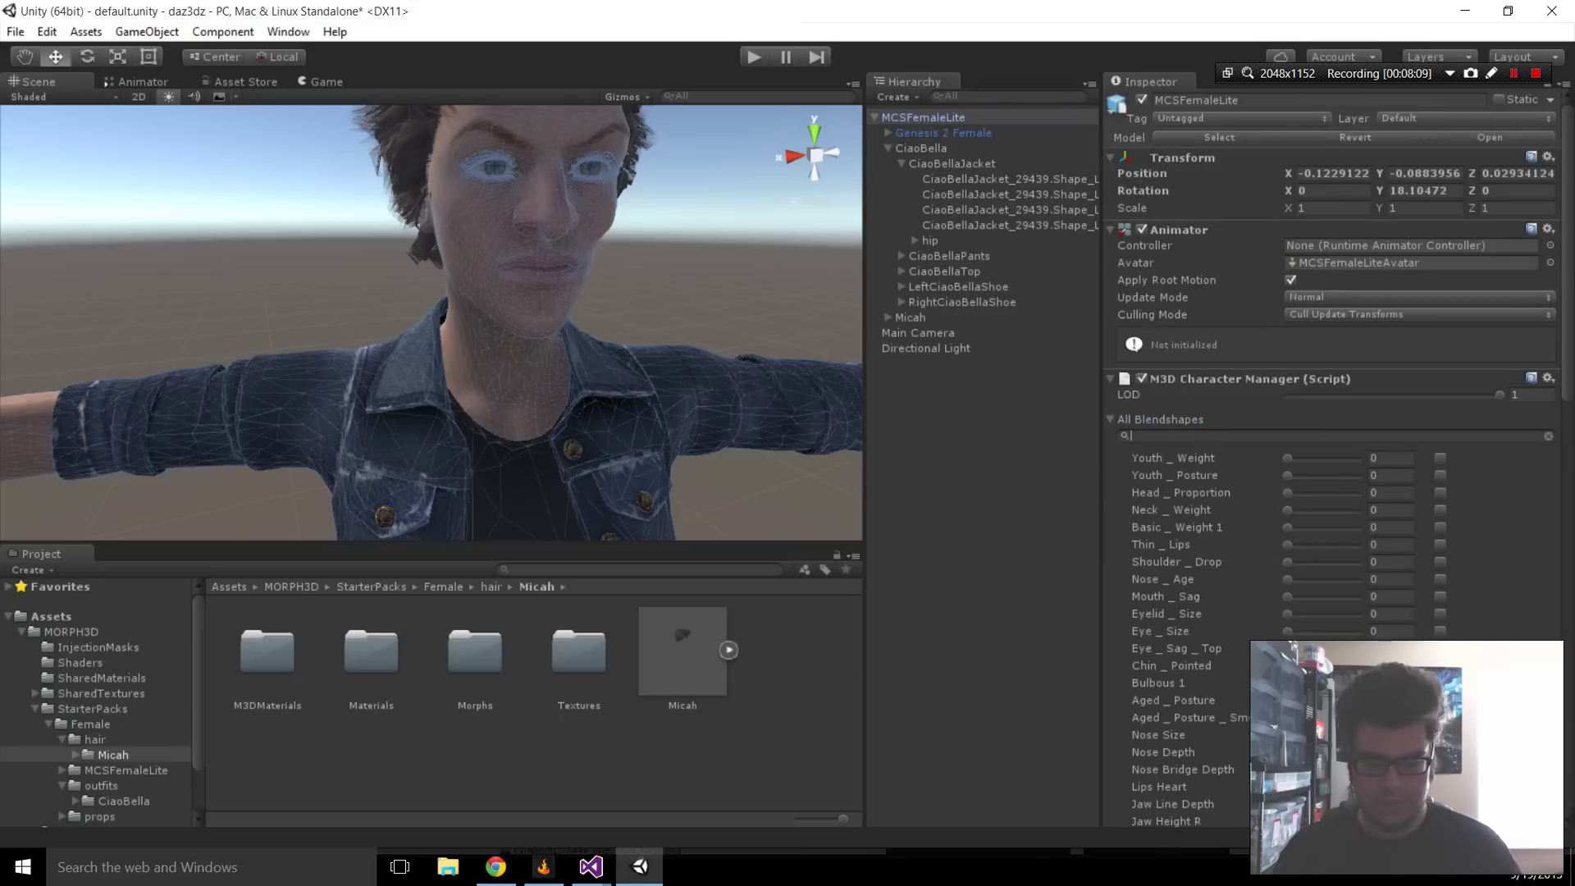
type("gobl")
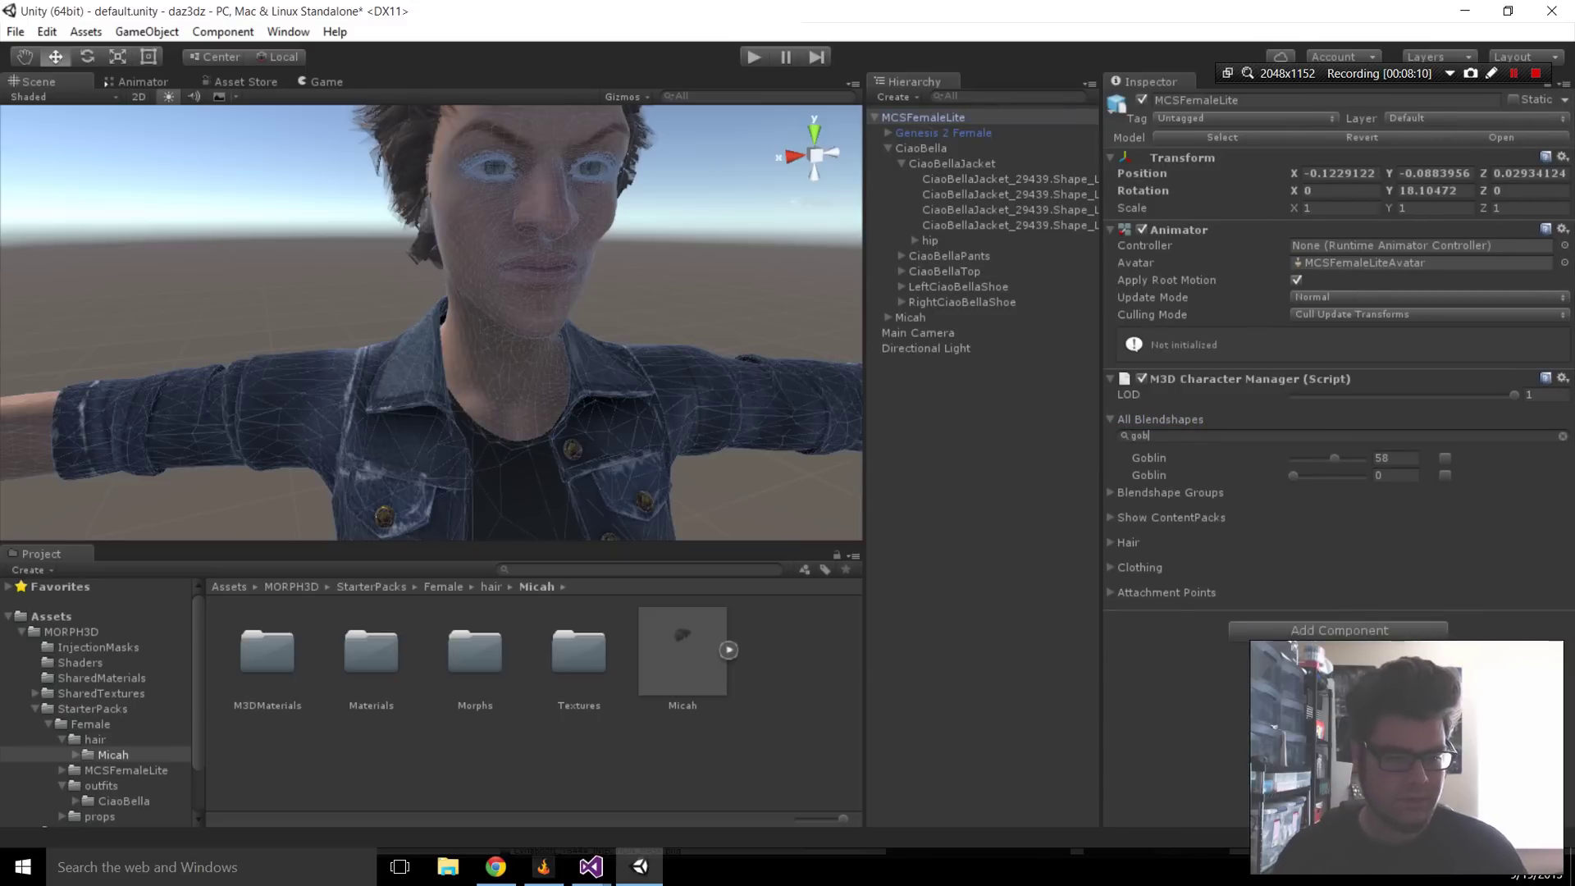
left_click_drag(1334, 459, 1295, 476)
scroll(431, 323, "down", 5)
type("11")
scroll(431, 322, "down", 2)
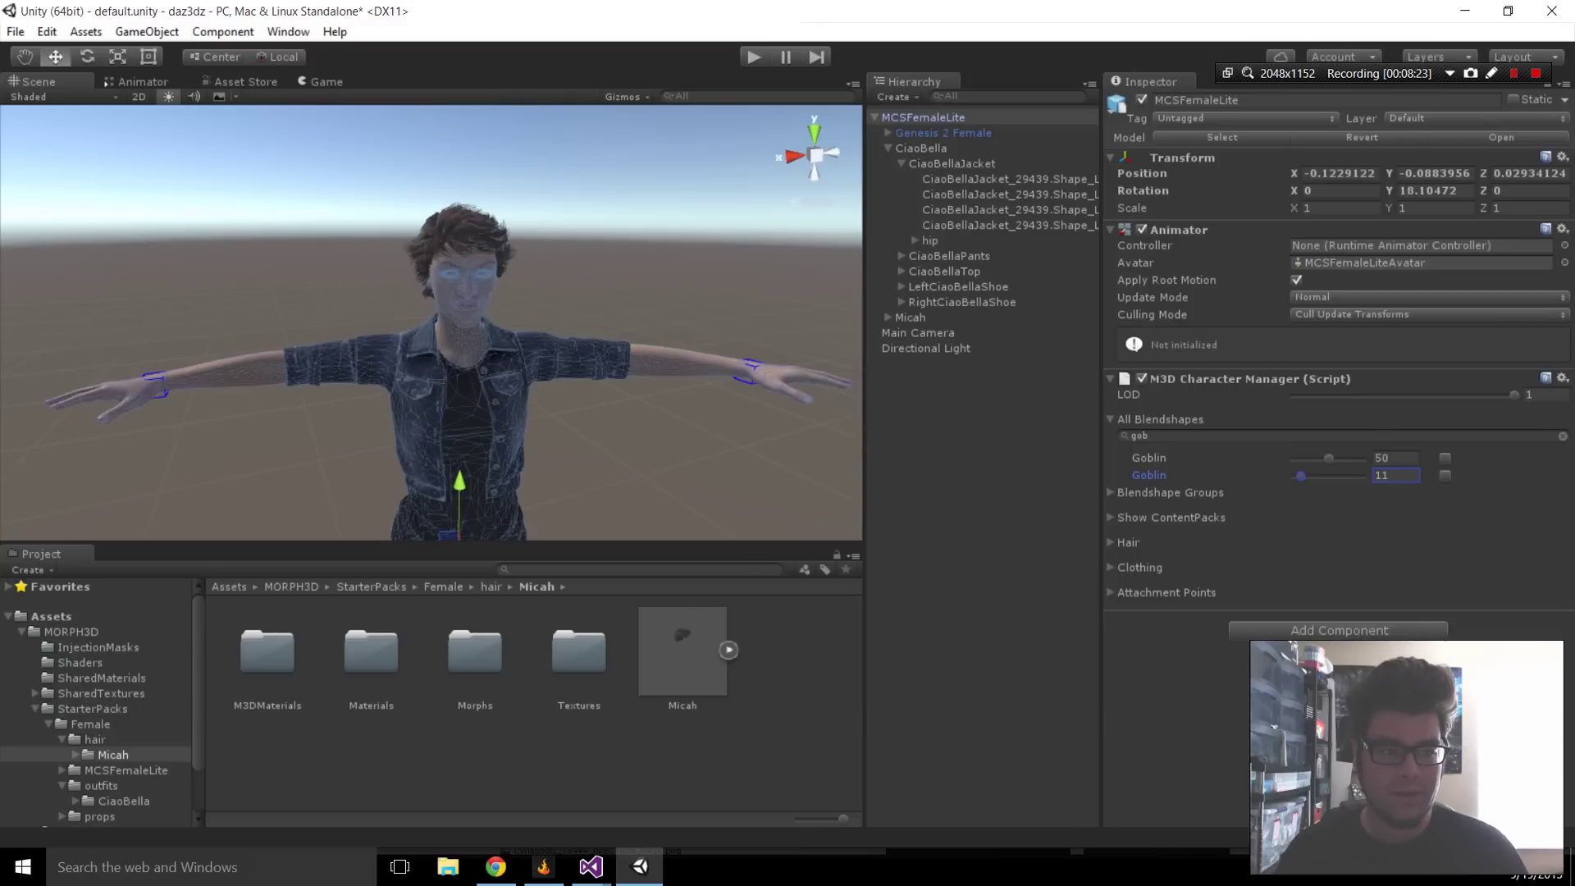
Deselect the character, locate the MCSFemaleLitedemo scene in Assets, and view the Female starter pack's hair folder
left_click(246, 475)
left_click(50, 616)
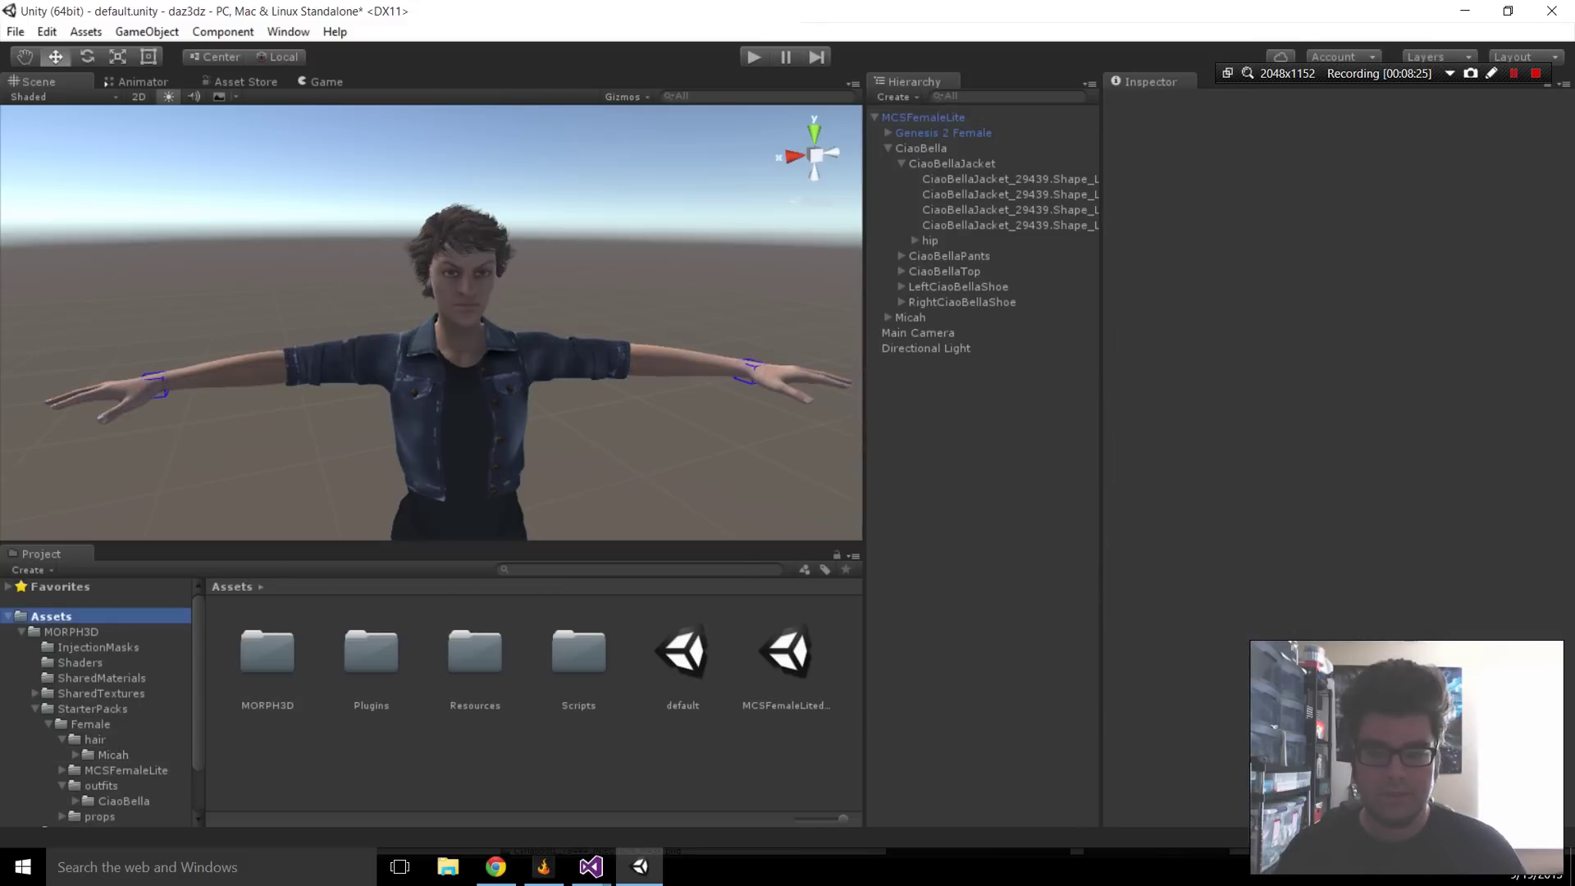
left_click(786, 653)
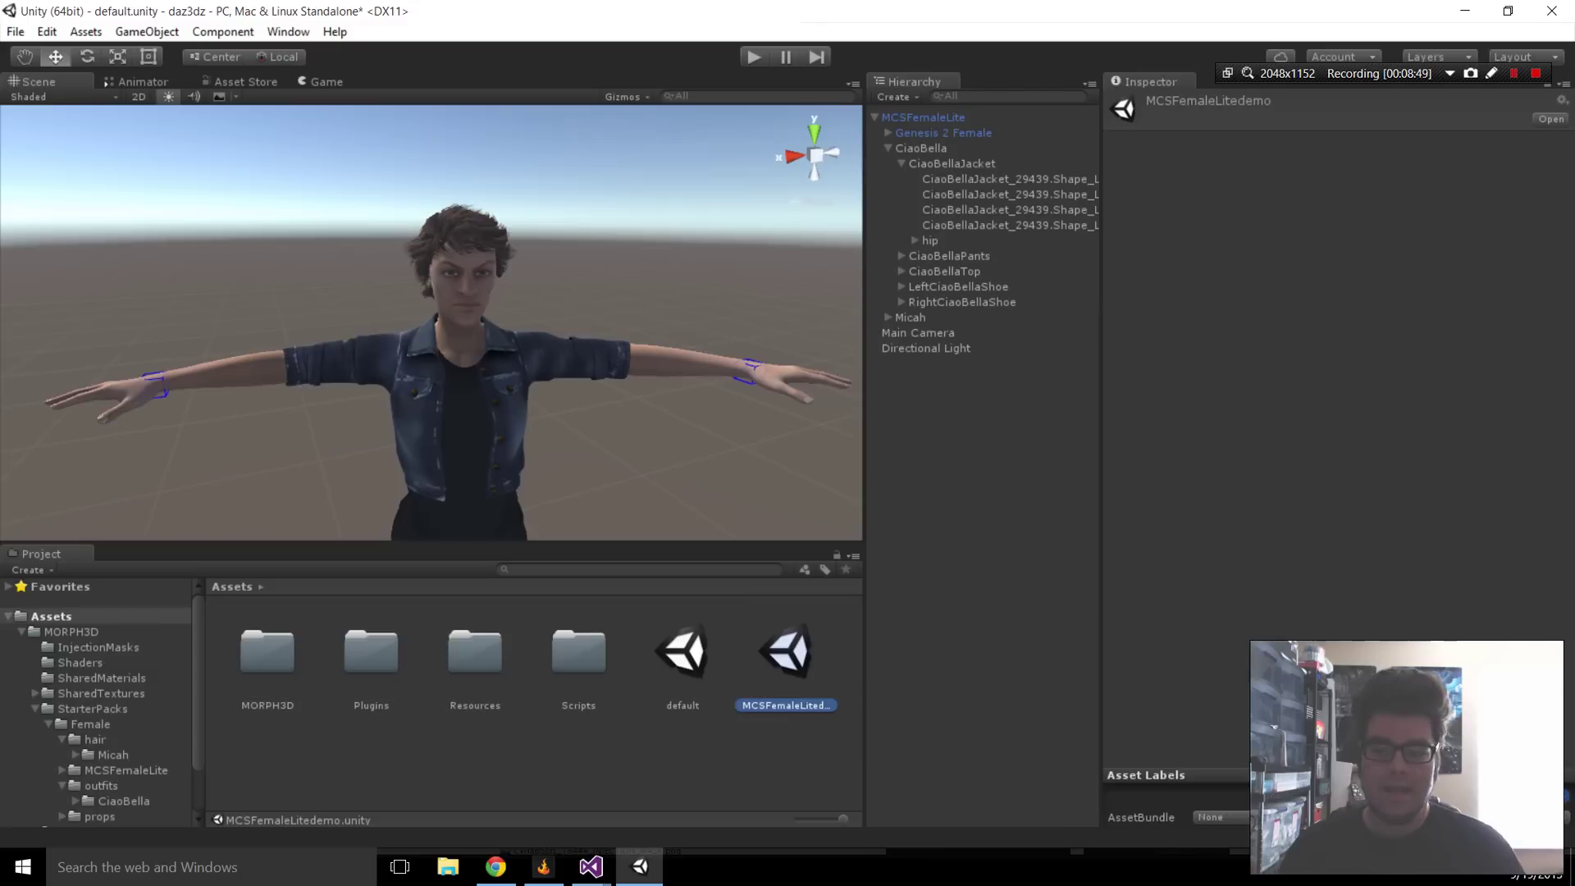
left_click(91, 724)
left_click(94, 741)
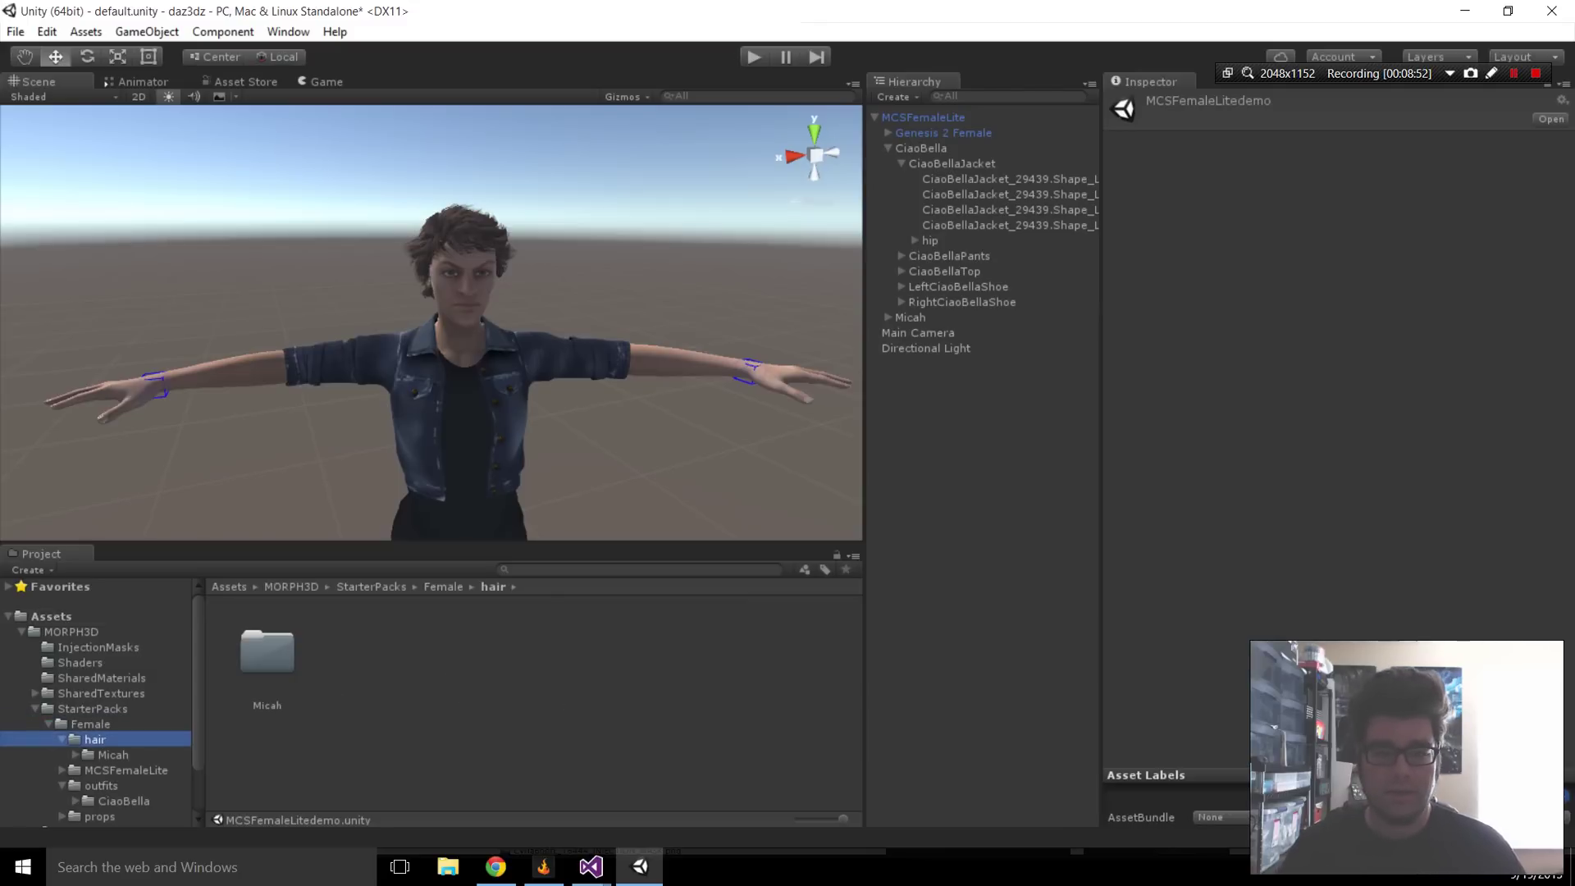
Show the content pack, clothing and hair lists in the M3D Character Manager of MCSFemaleLite
left_click(923, 117)
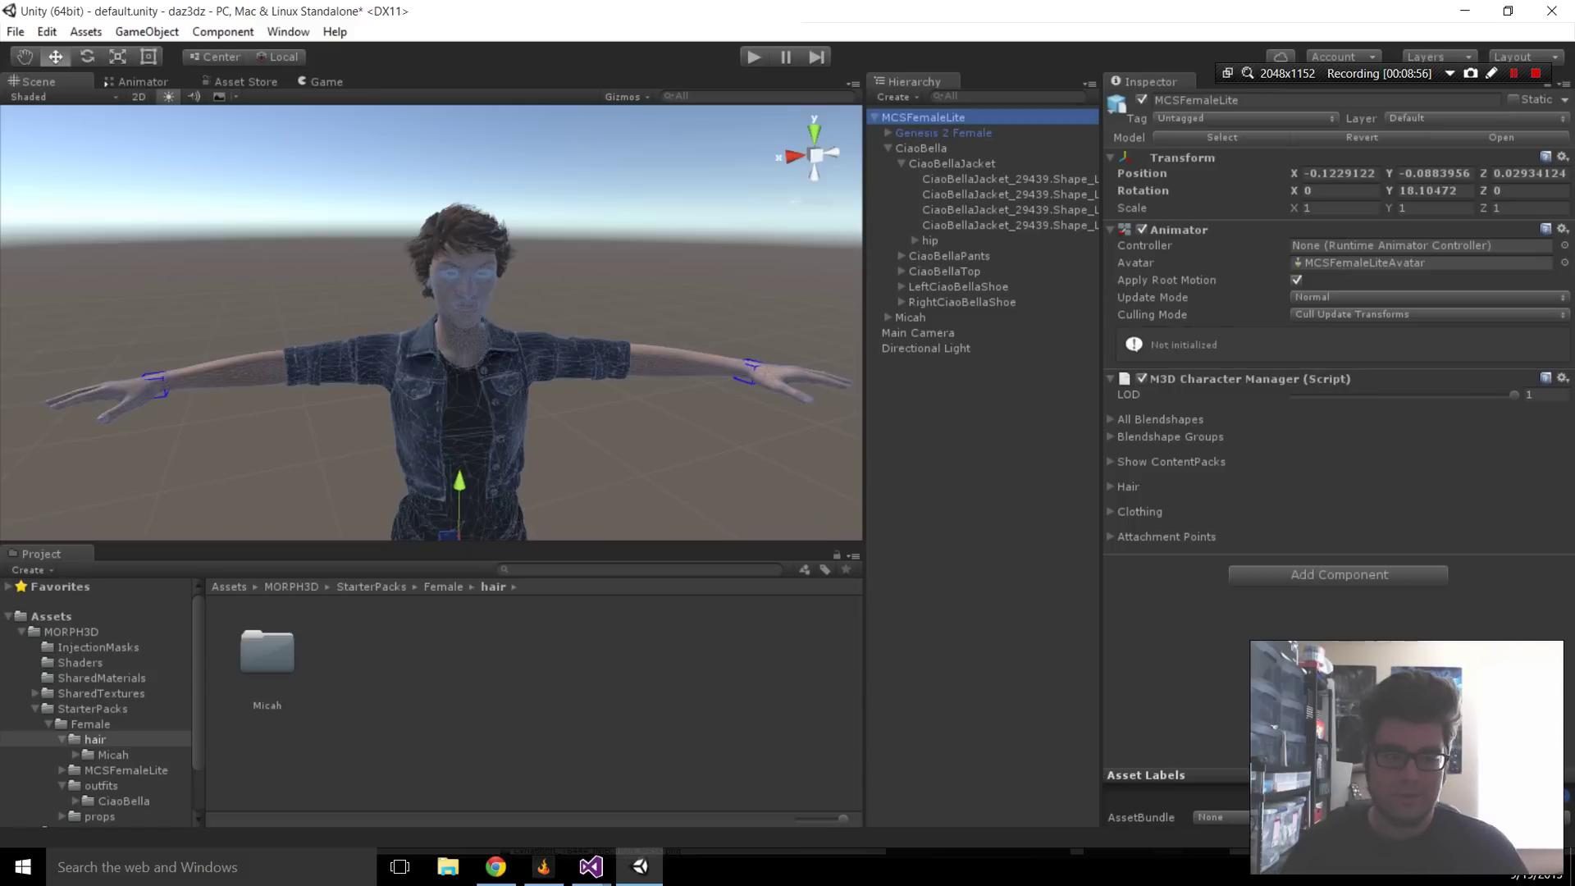
left_click(1111, 462)
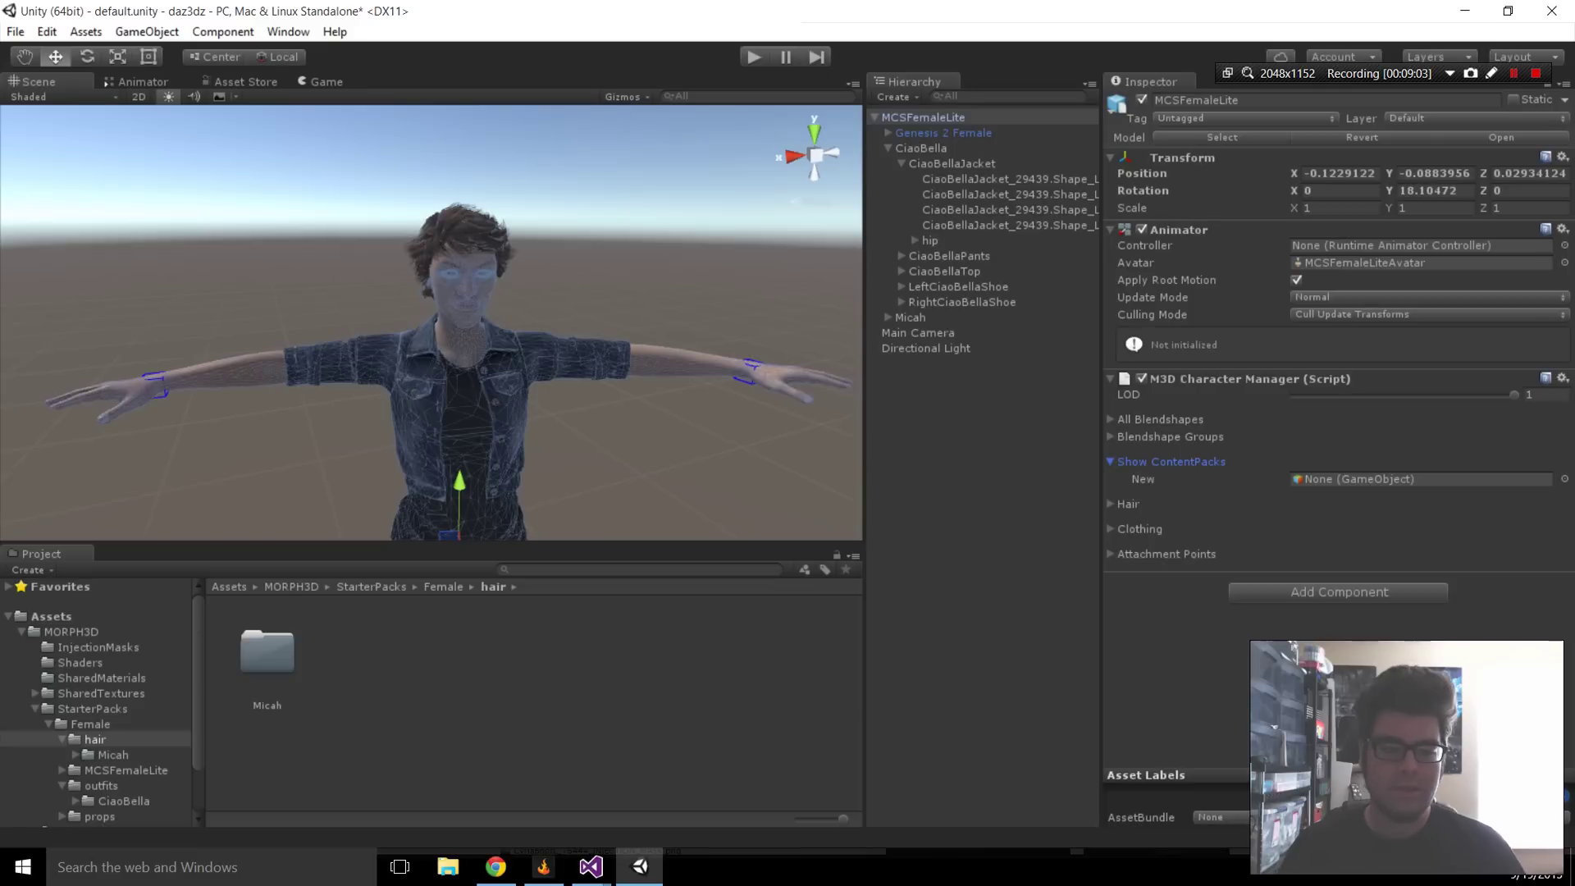
left_click(1111, 529)
left_click(1111, 504)
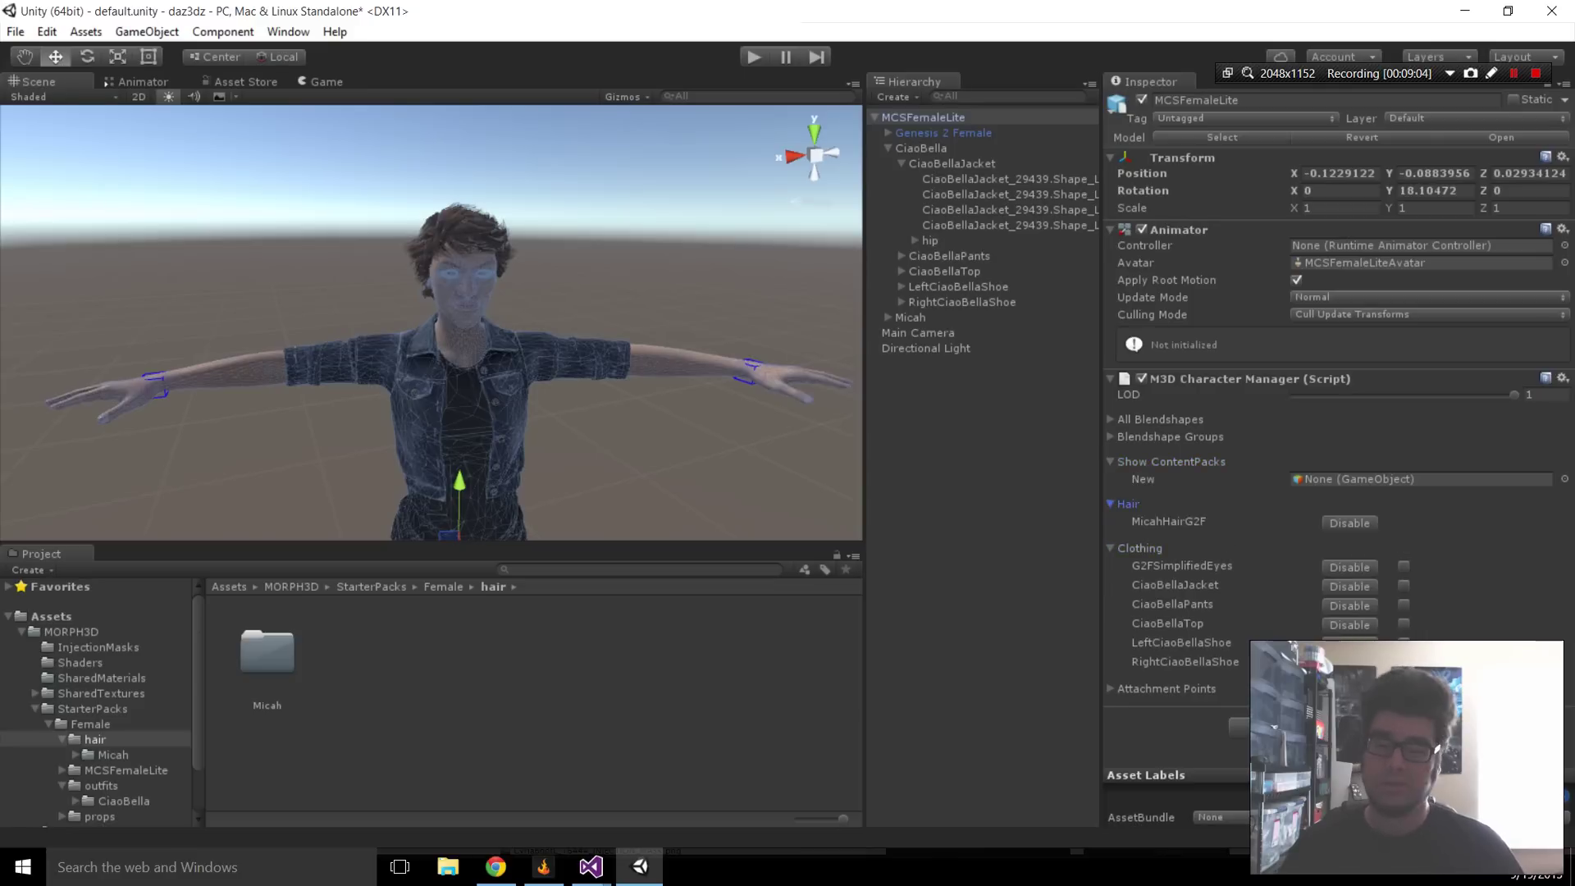